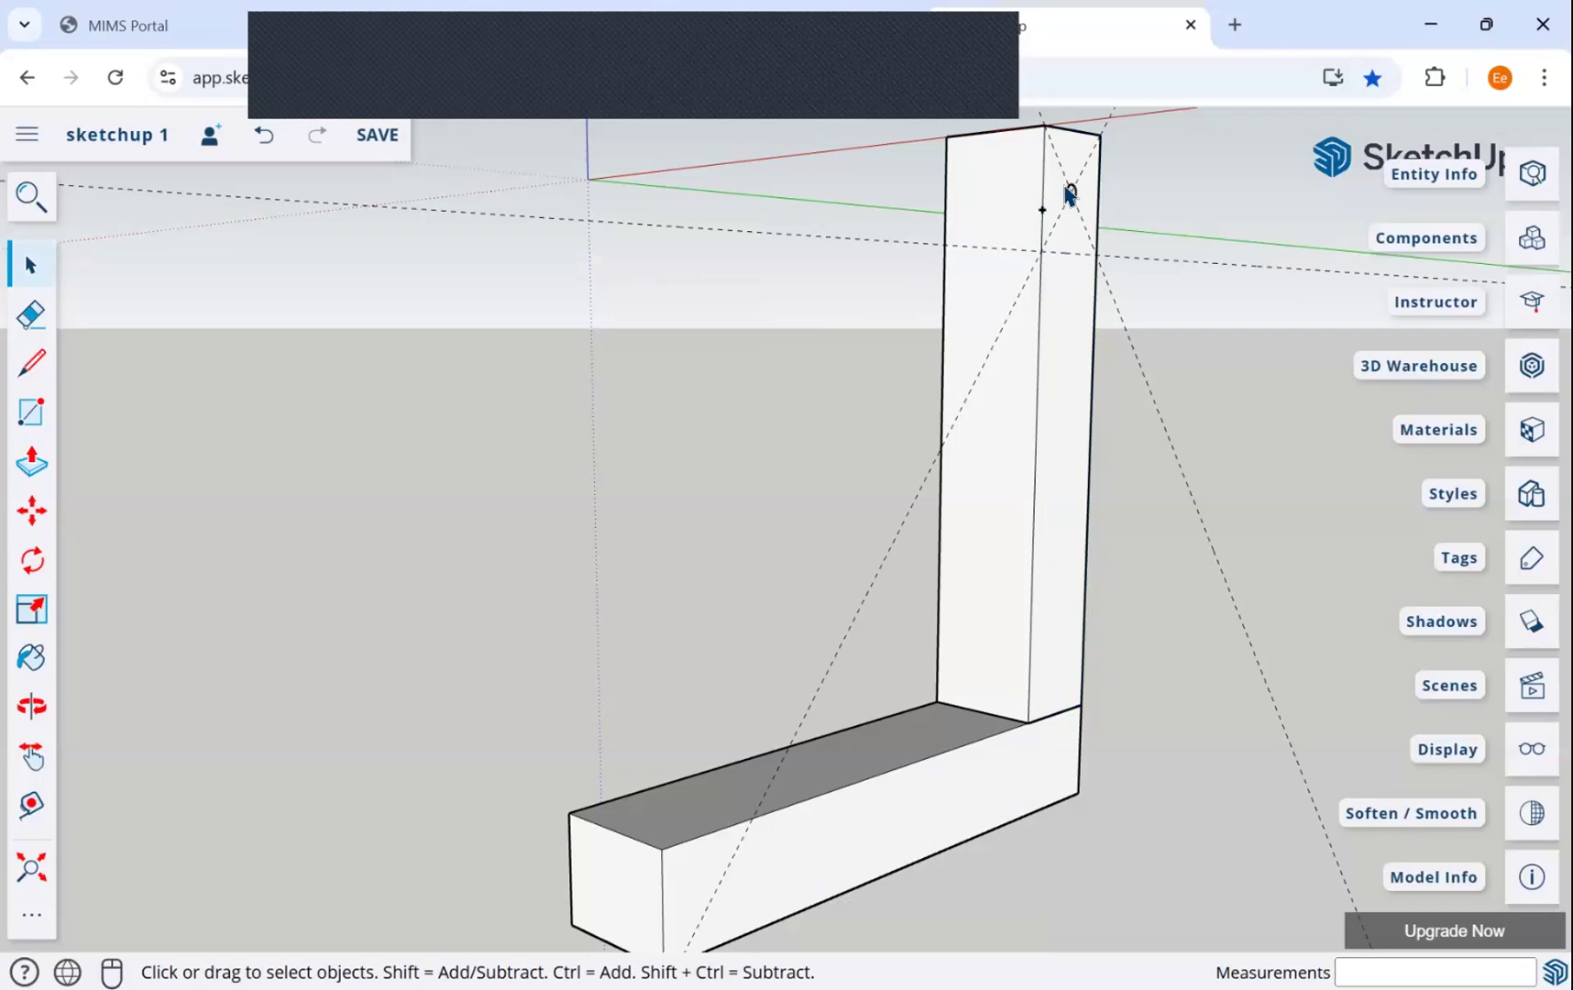
Step: Explode the upright post component into loose geometry and check that its two visible faces can be selected individually
scroll(1071, 195, "up", 8)
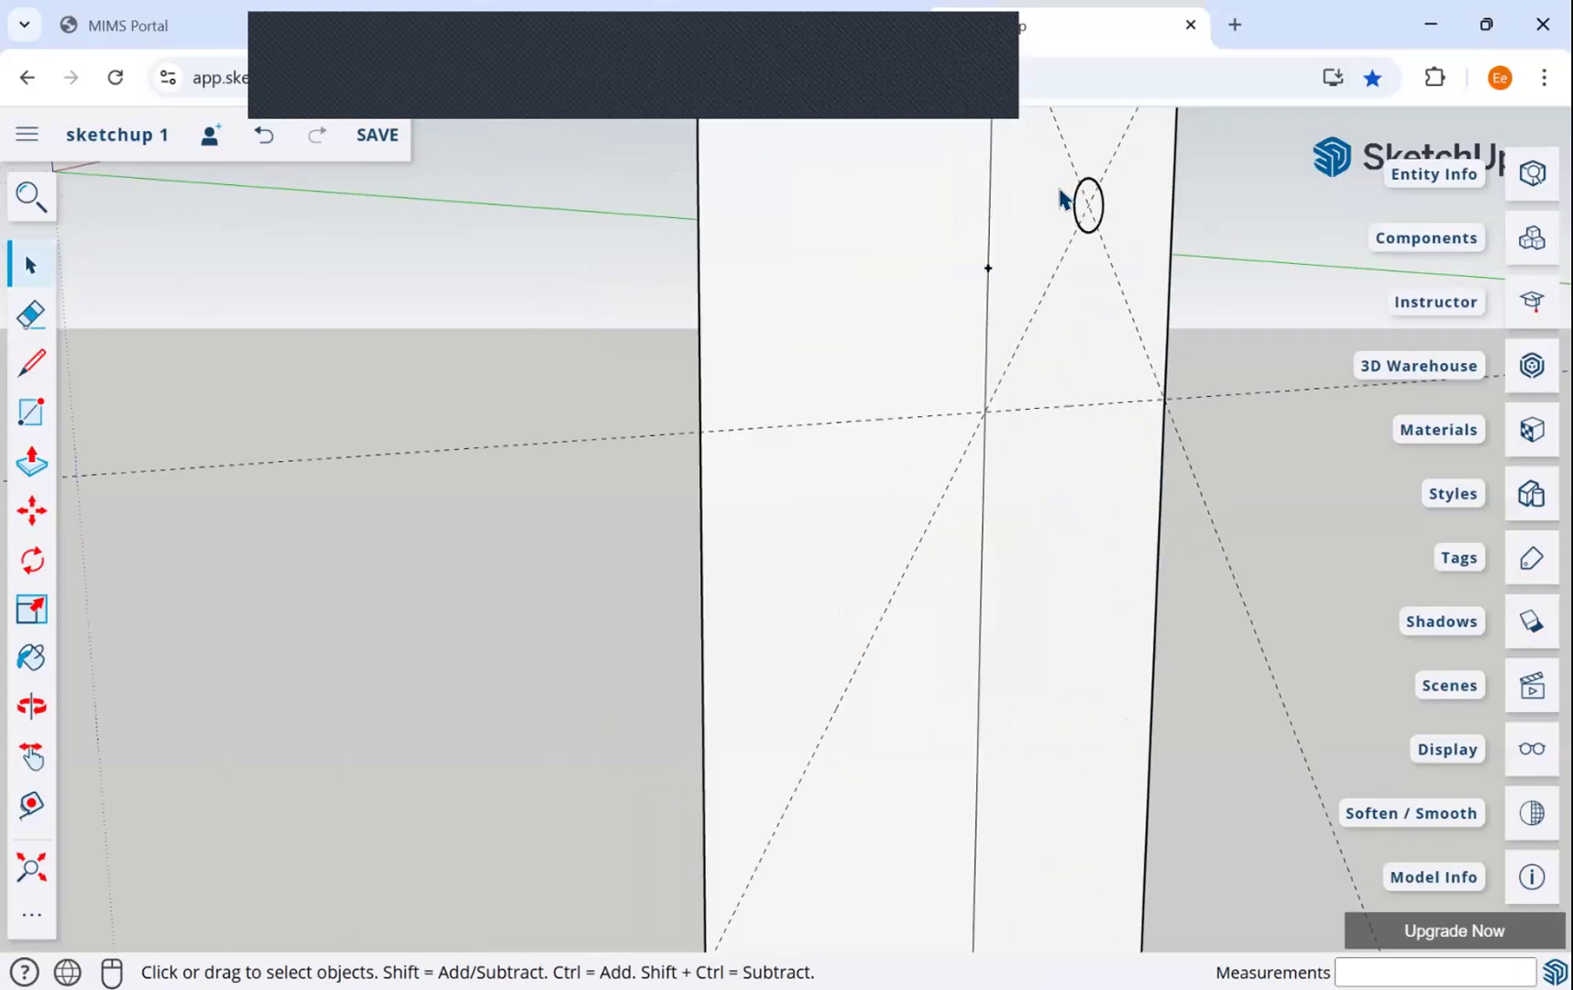
scroll(1099, 309, "up", 2)
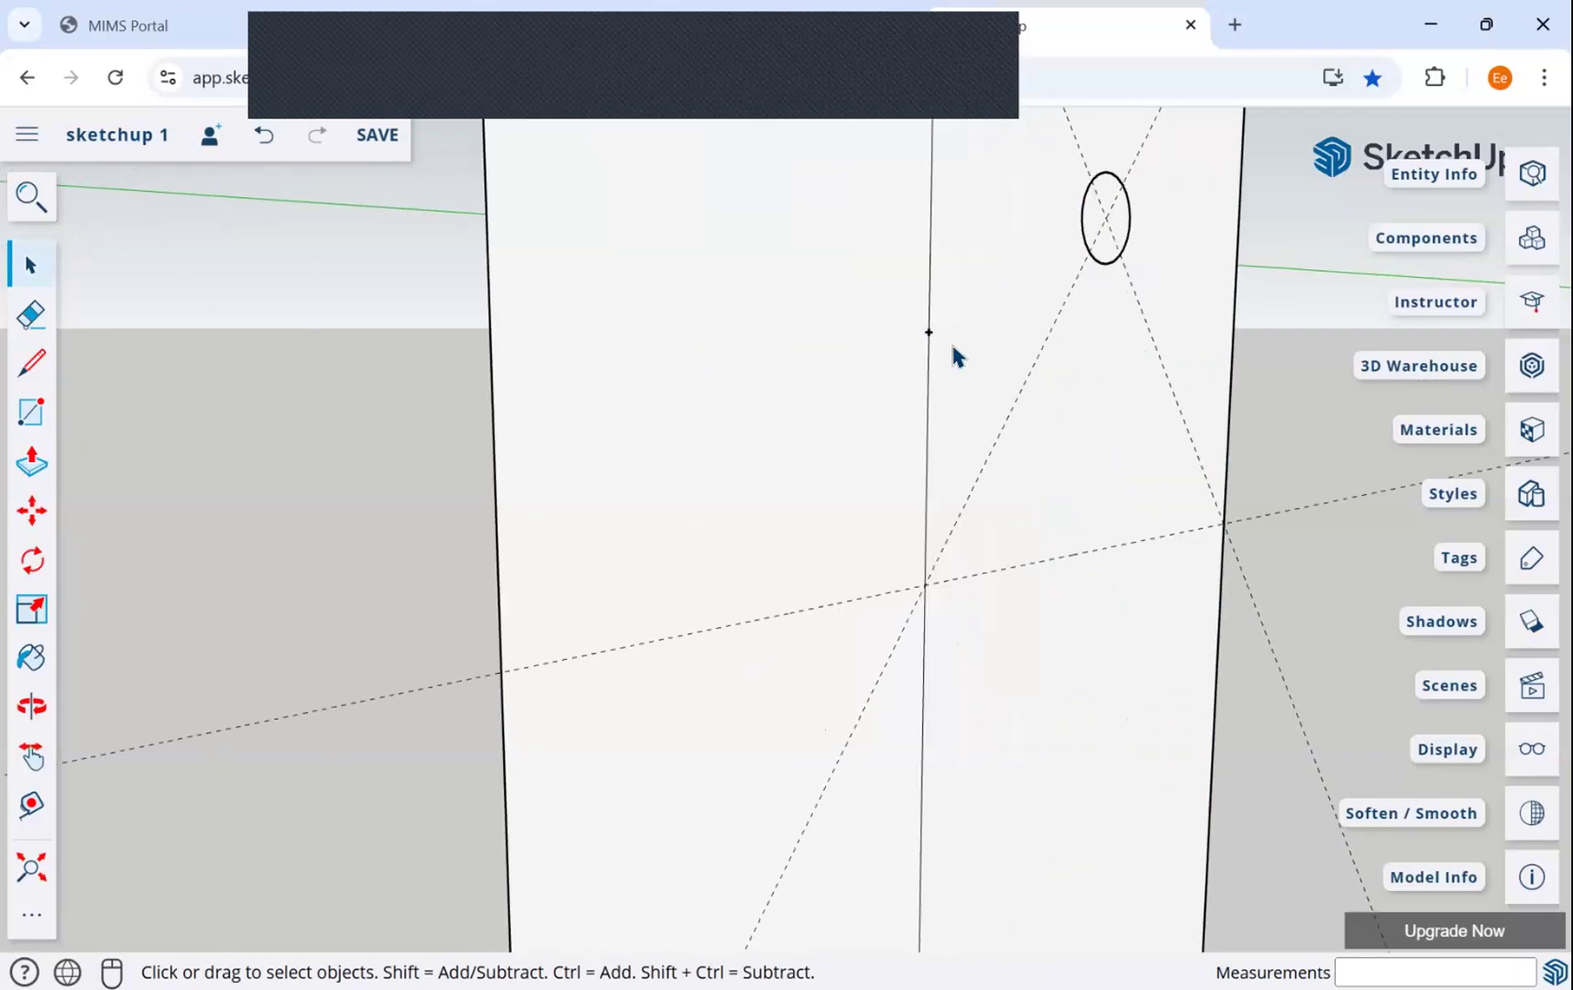
left_click(886, 368)
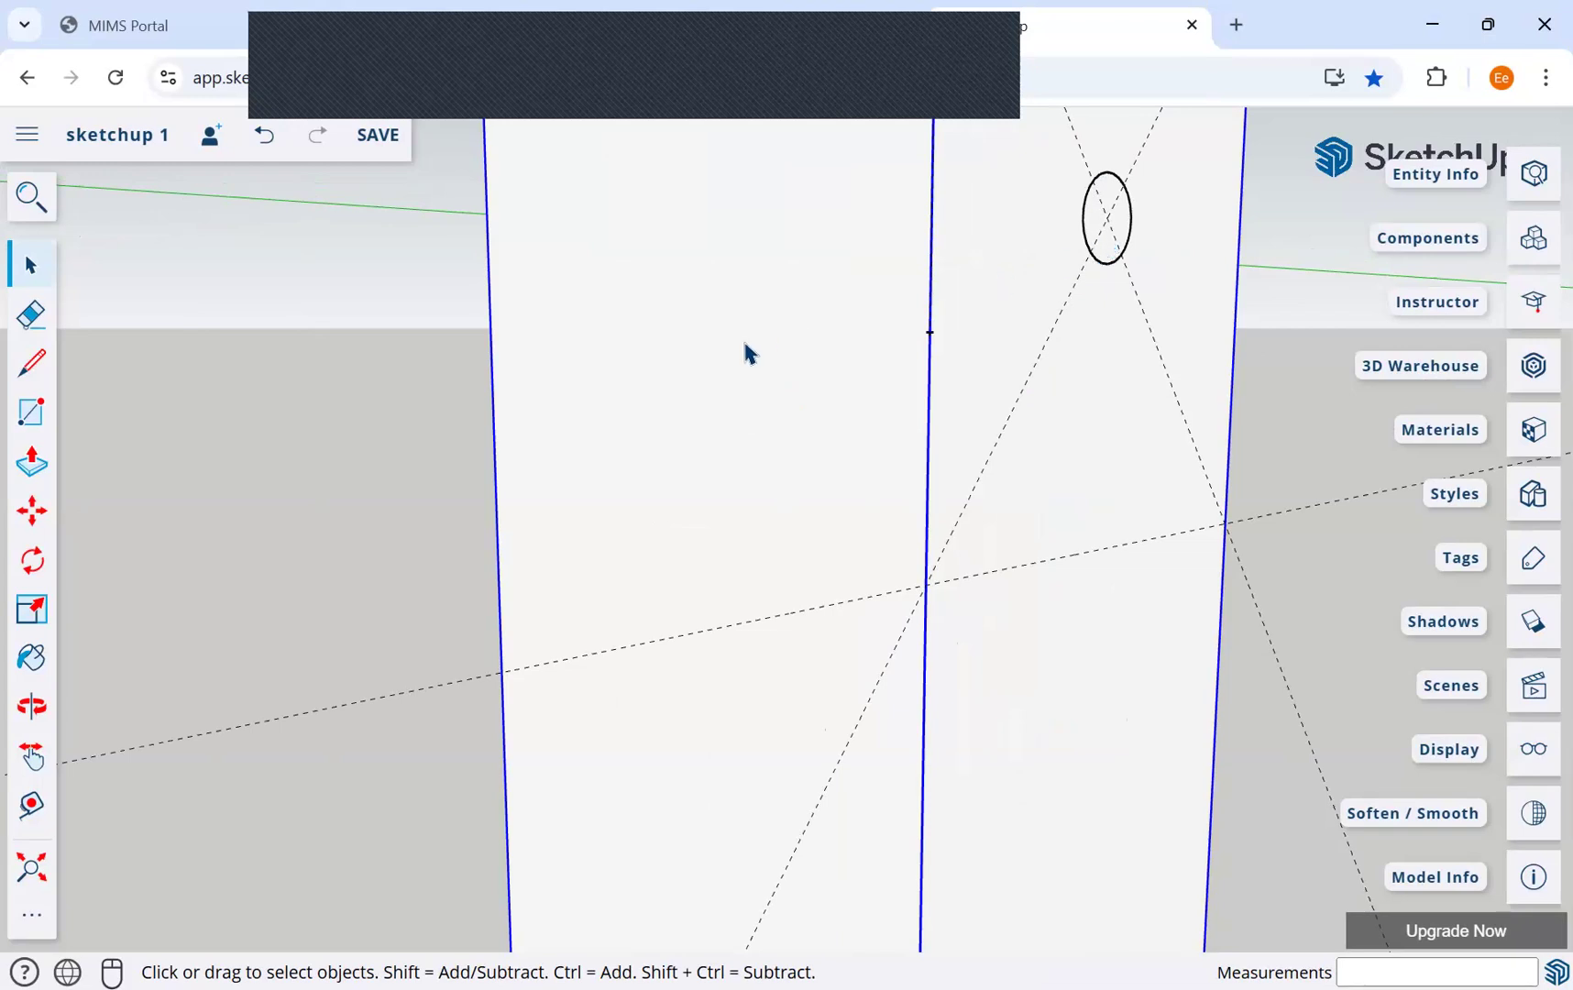
right_click(794, 413)
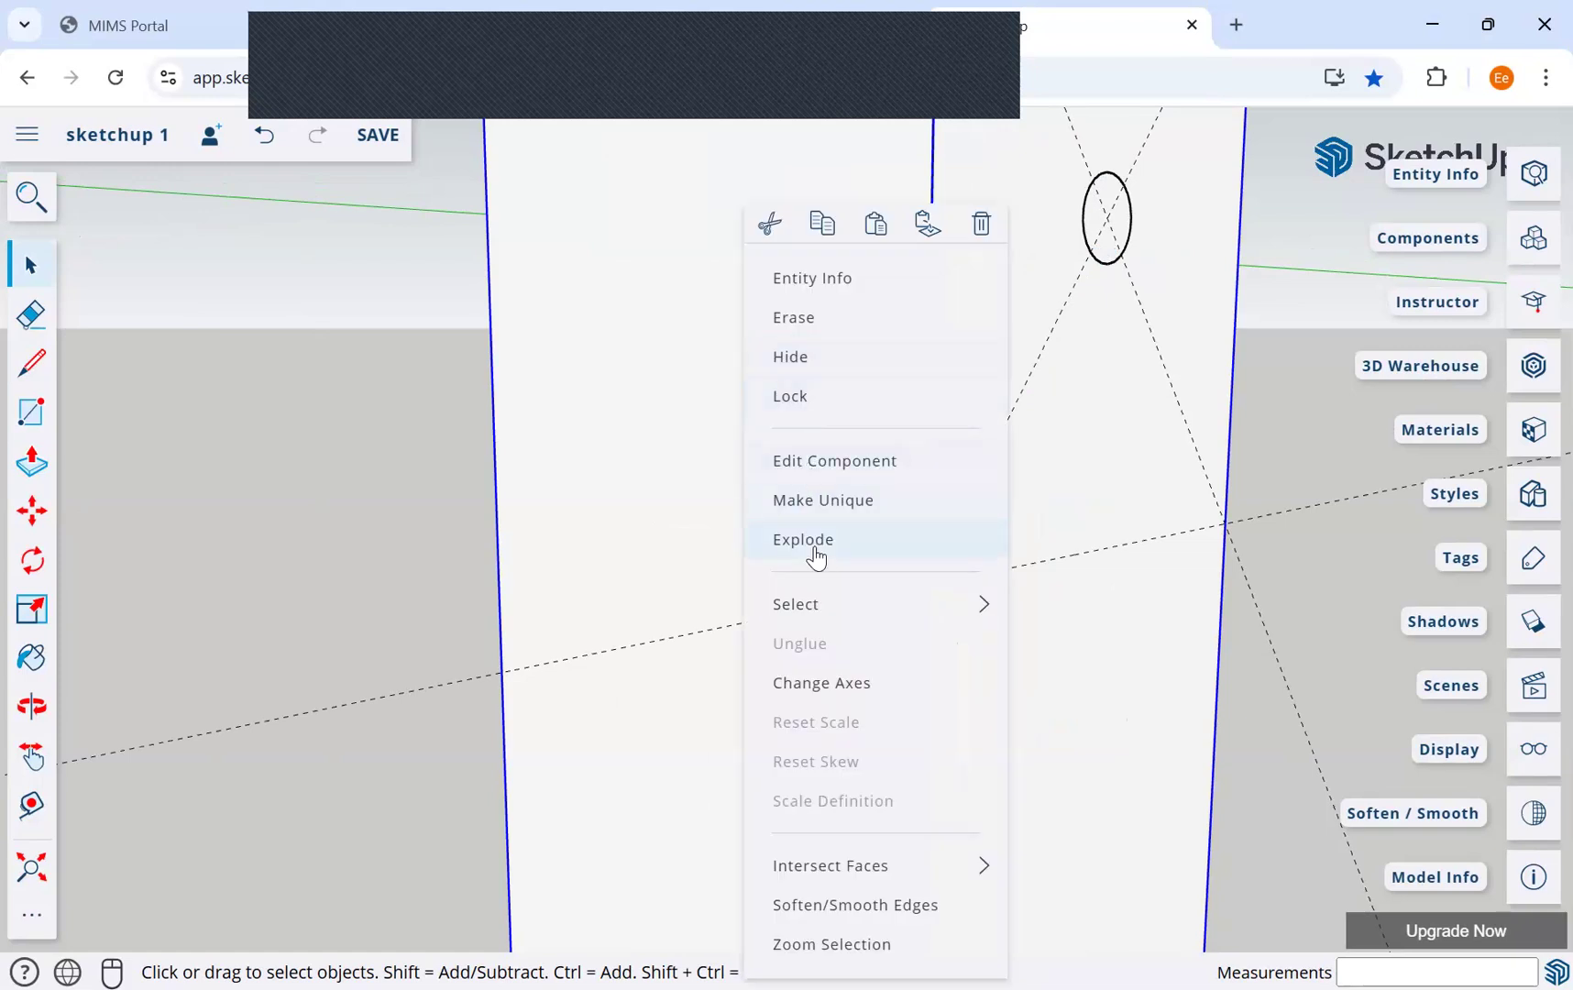
left_click(815, 550)
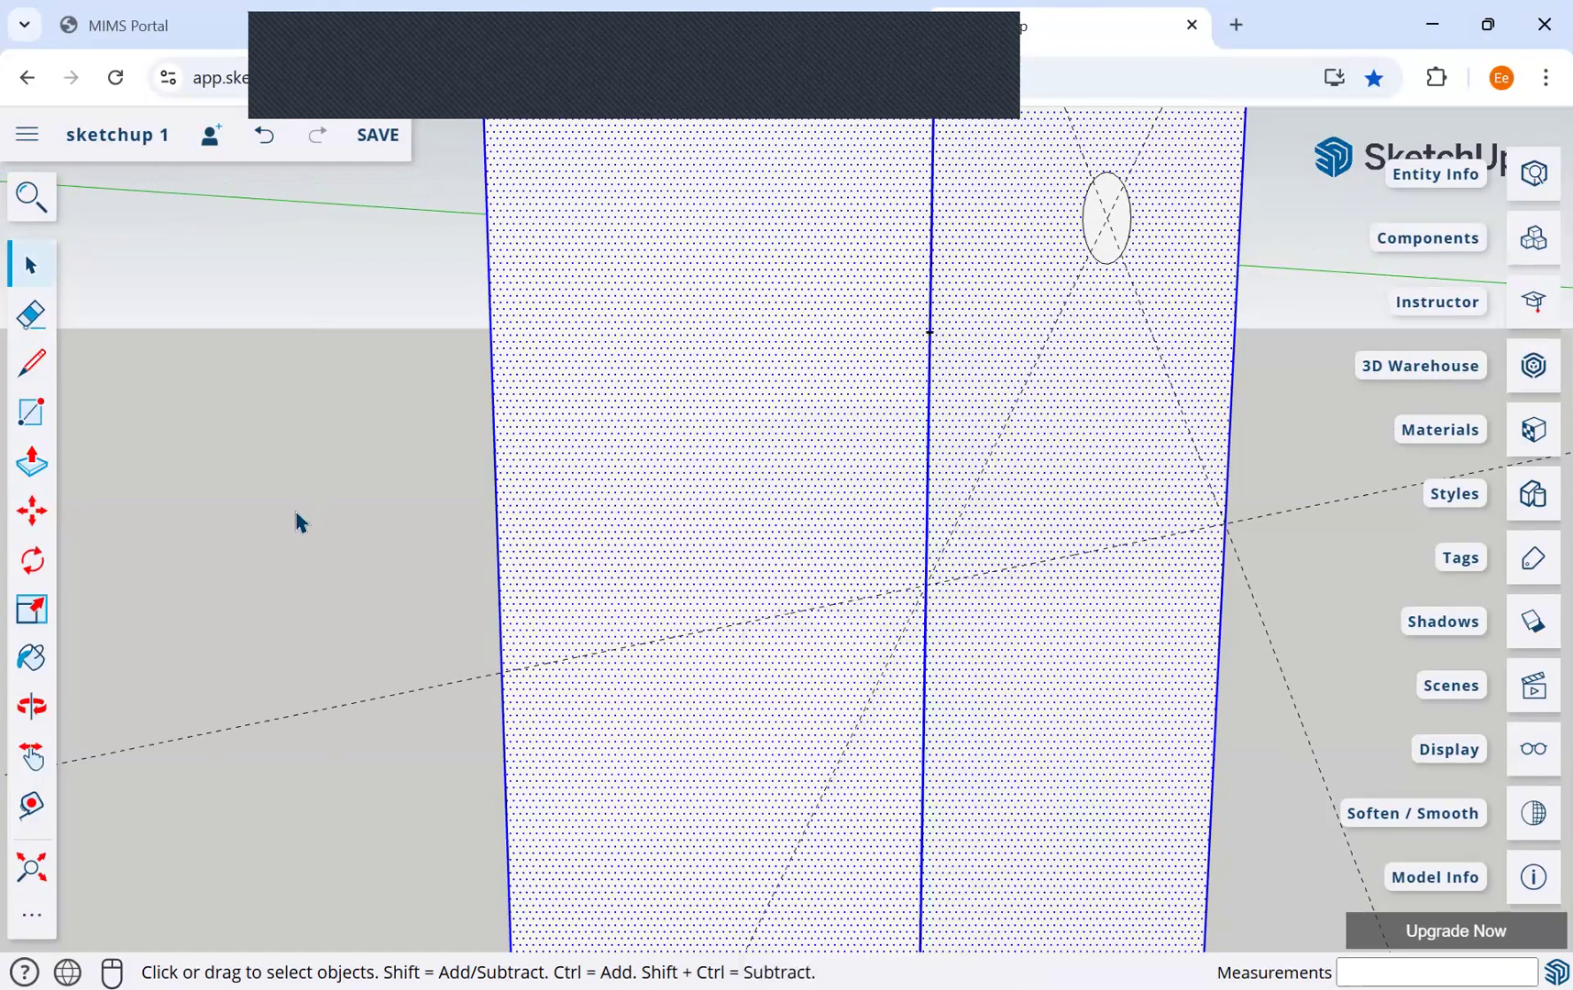
left_click(745, 465)
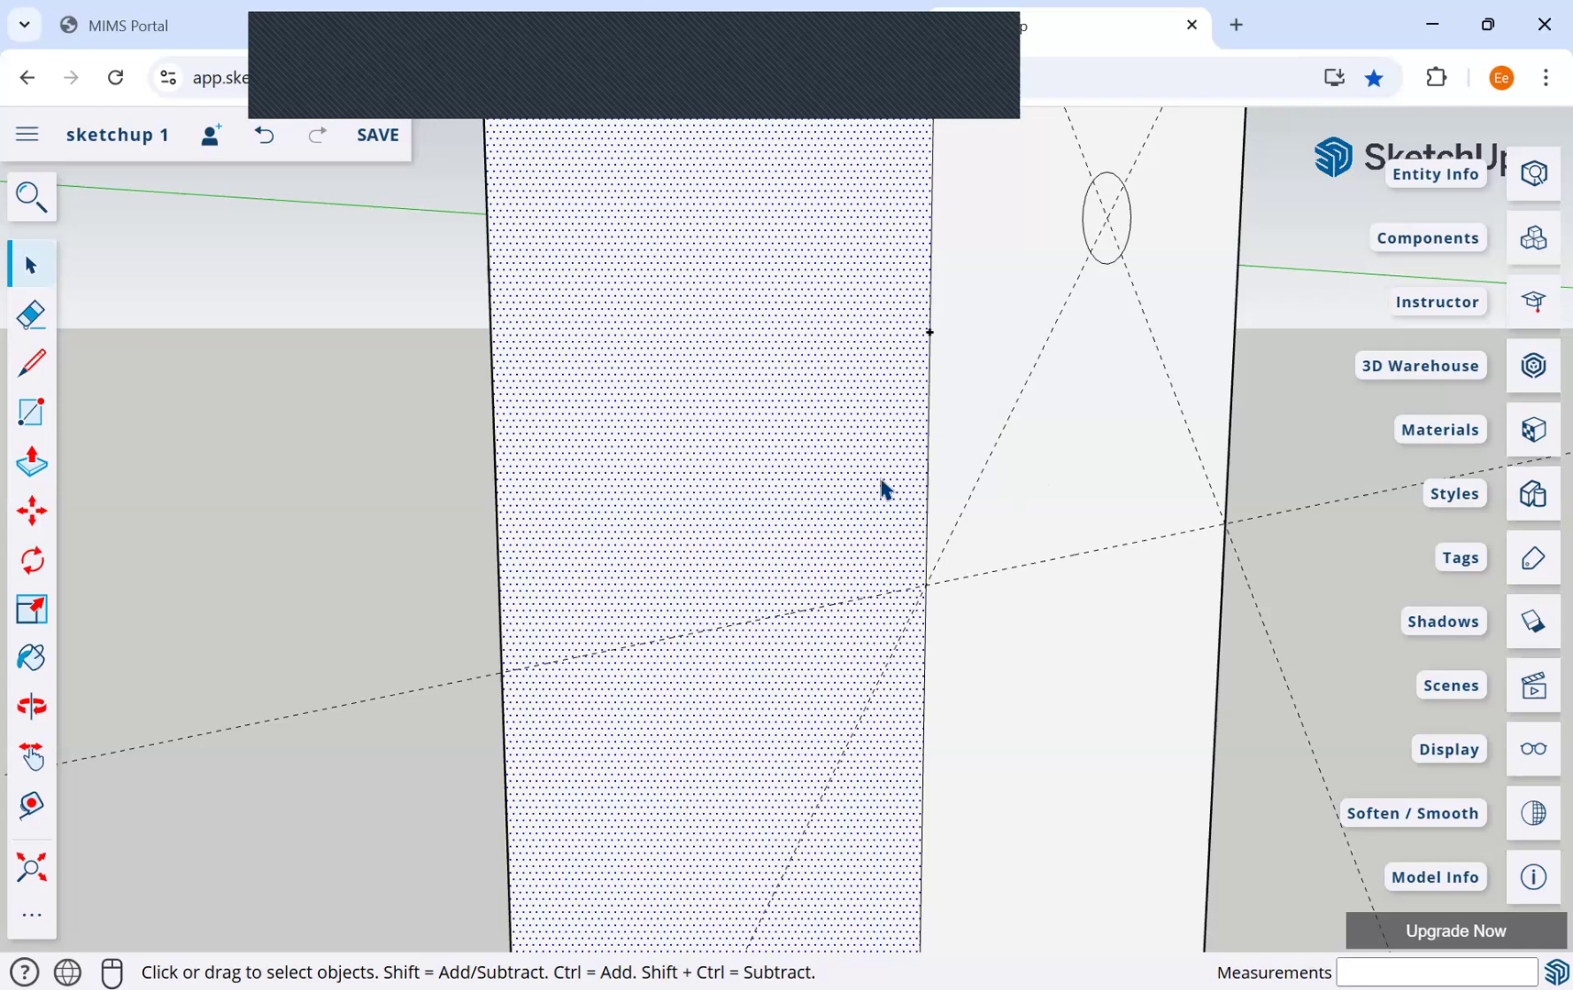
left_click(979, 491)
Step: Push the circular face near the top of the upright post 30 mm inward to cut a hole
left_click(34, 869)
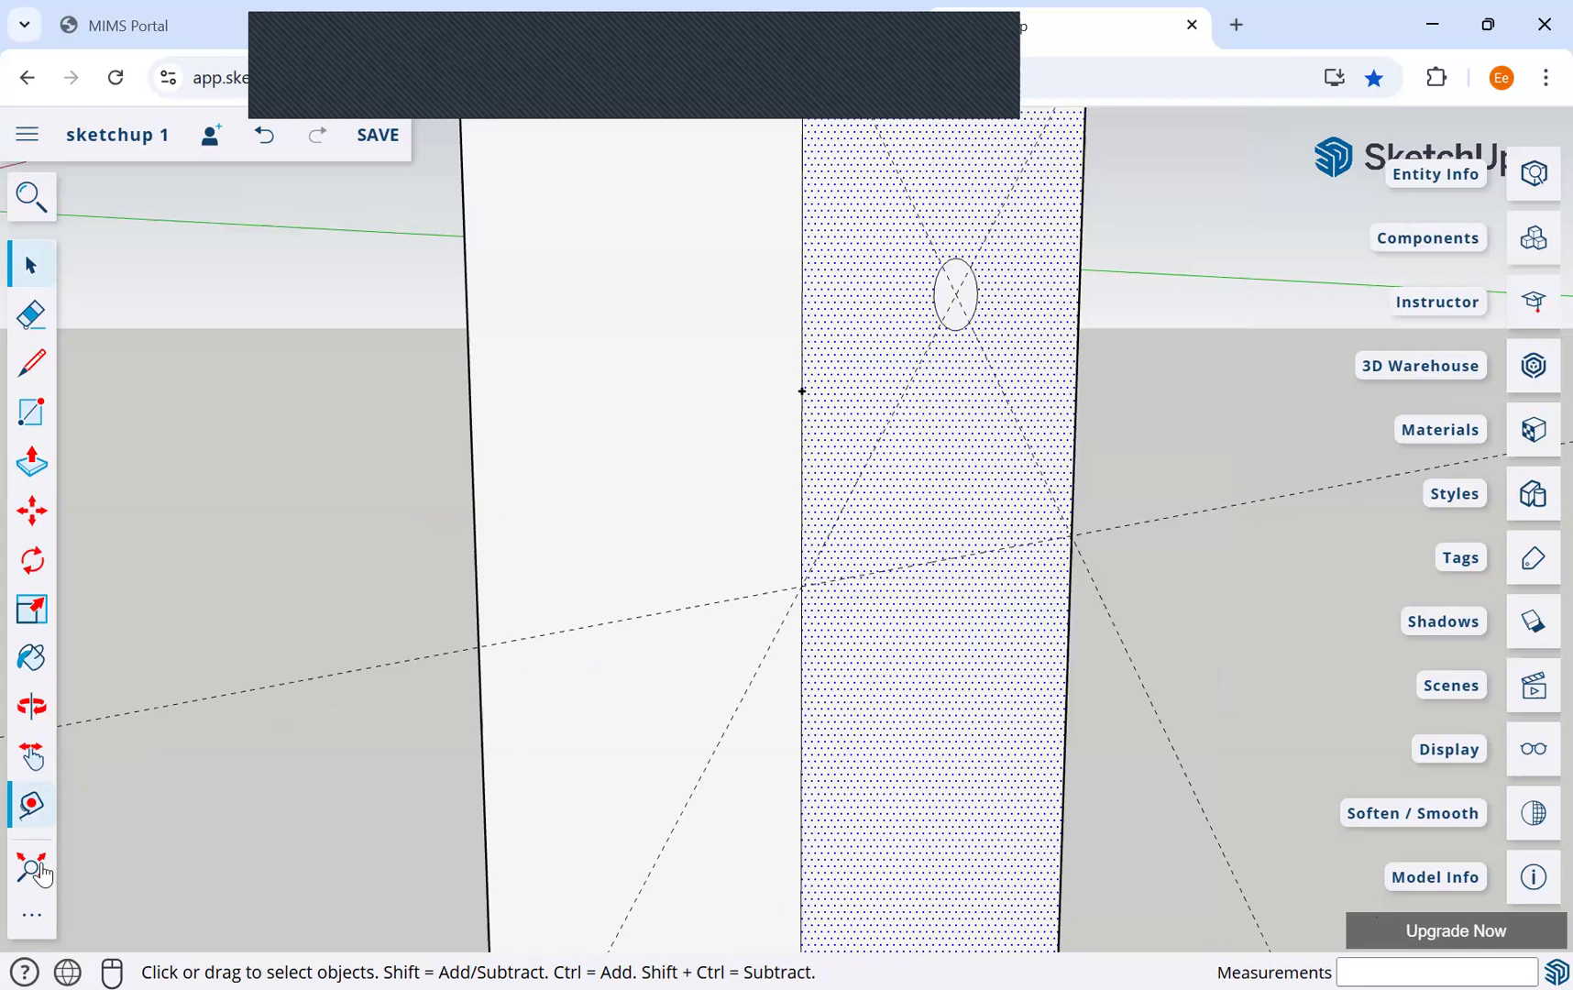
left_click(29, 463)
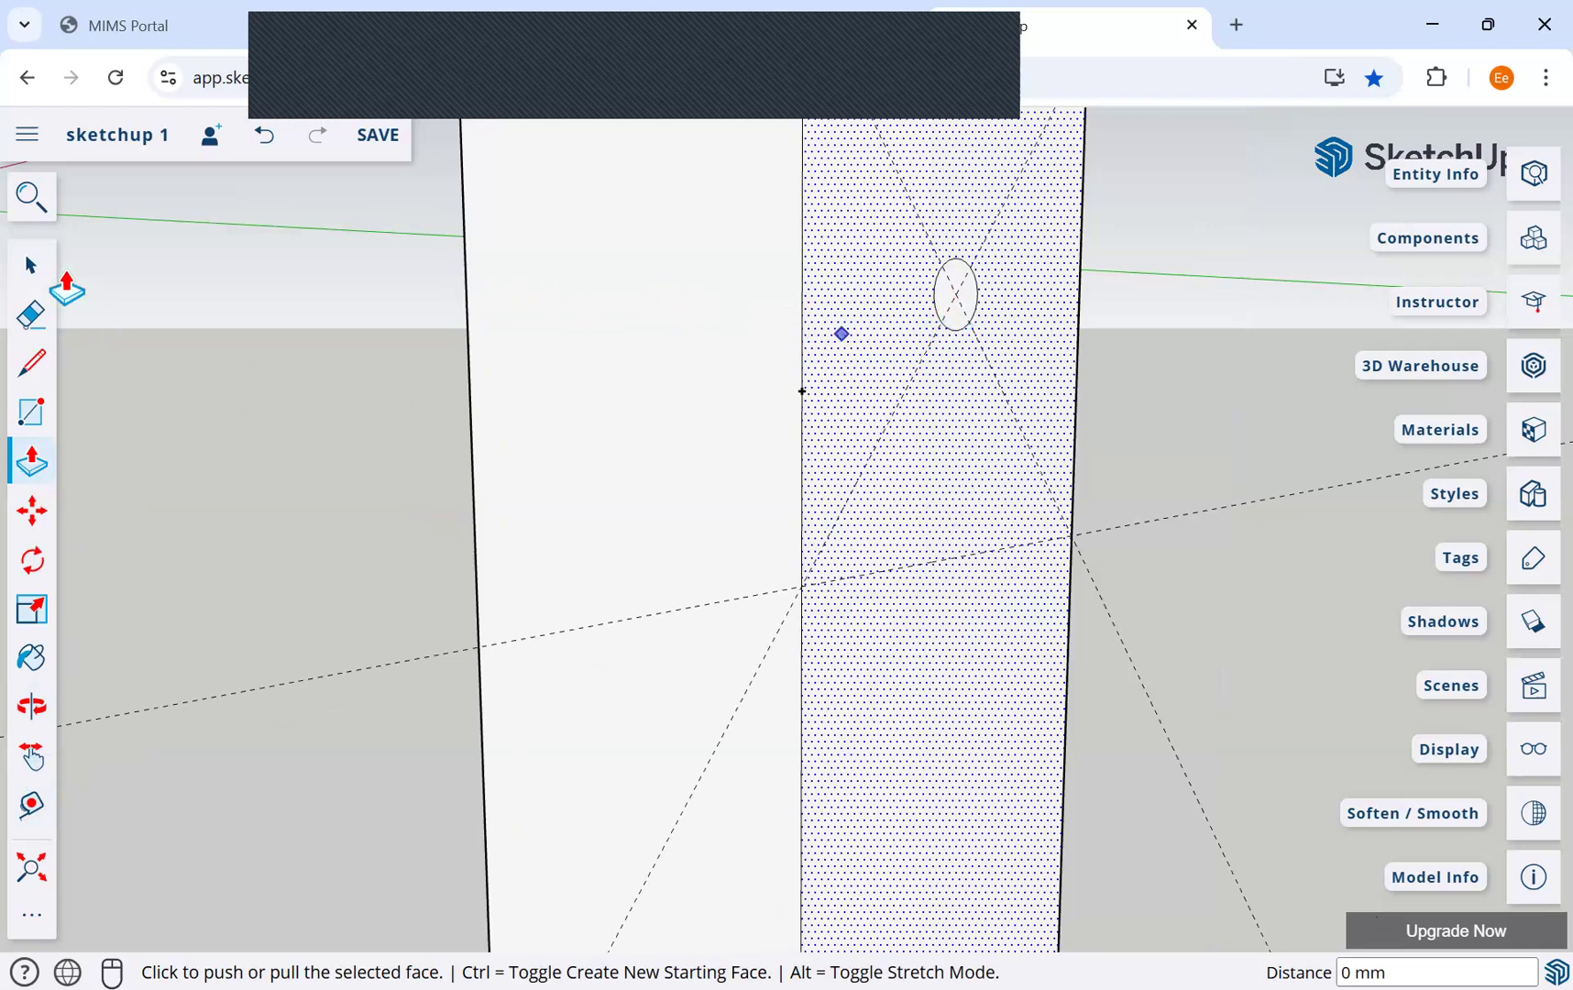
left_click(46, 279)
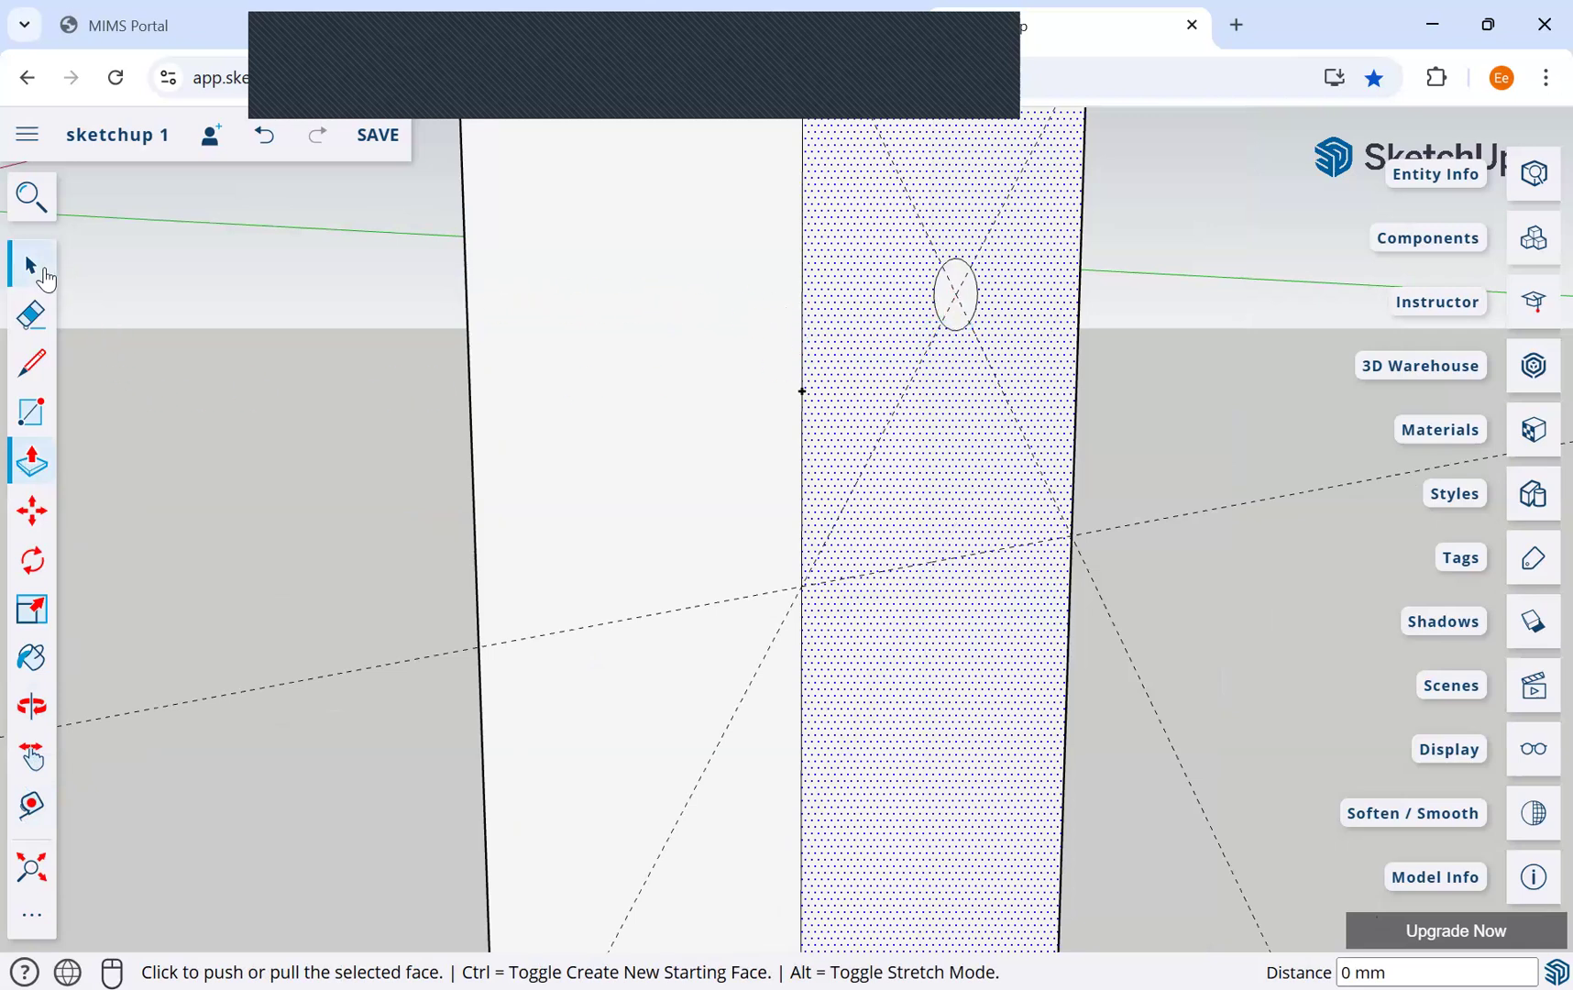
left_click(357, 444)
left_click(33, 465)
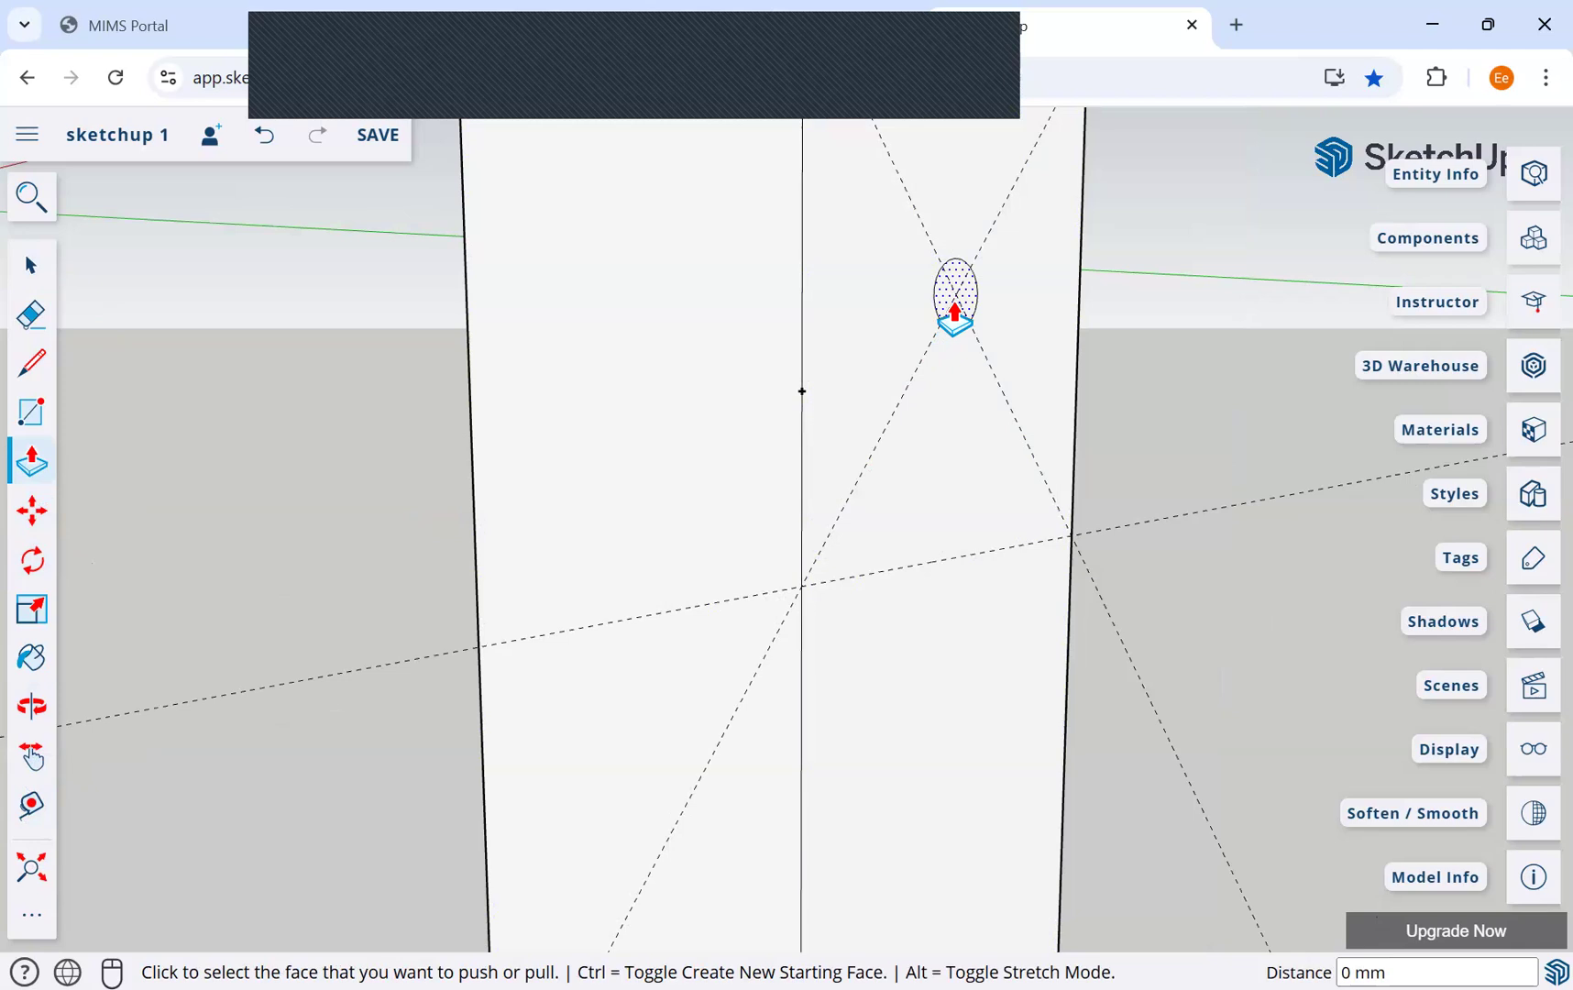
left_click(954, 312)
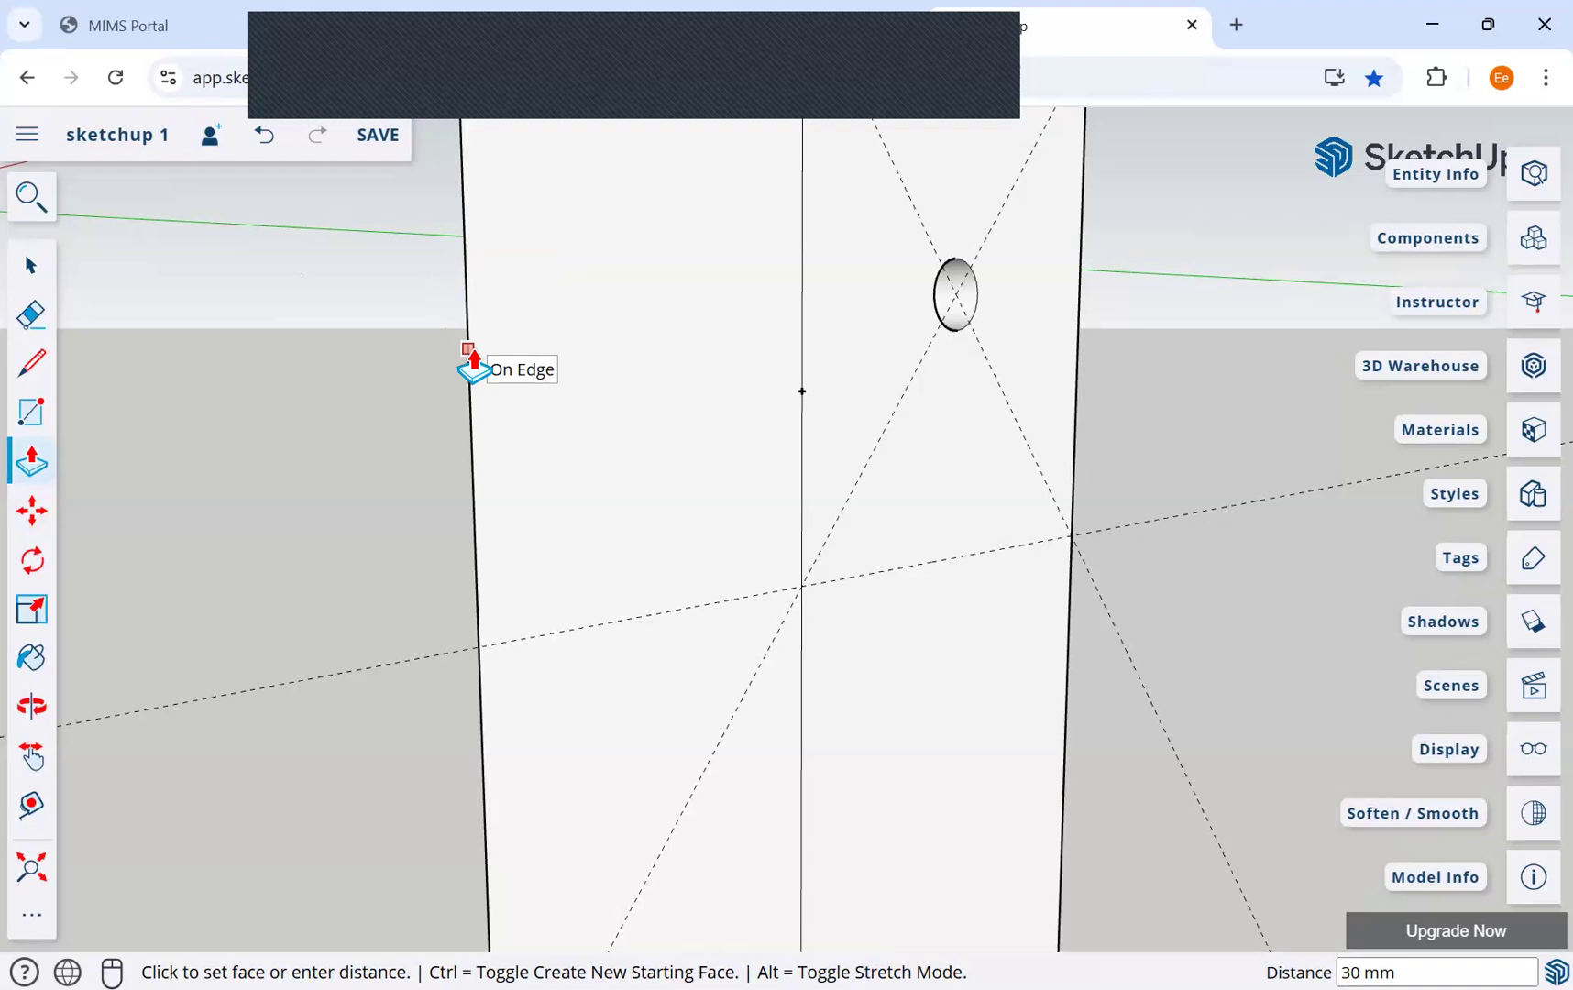
middle_click_drag(799, 485, 688, 477)
key("p")
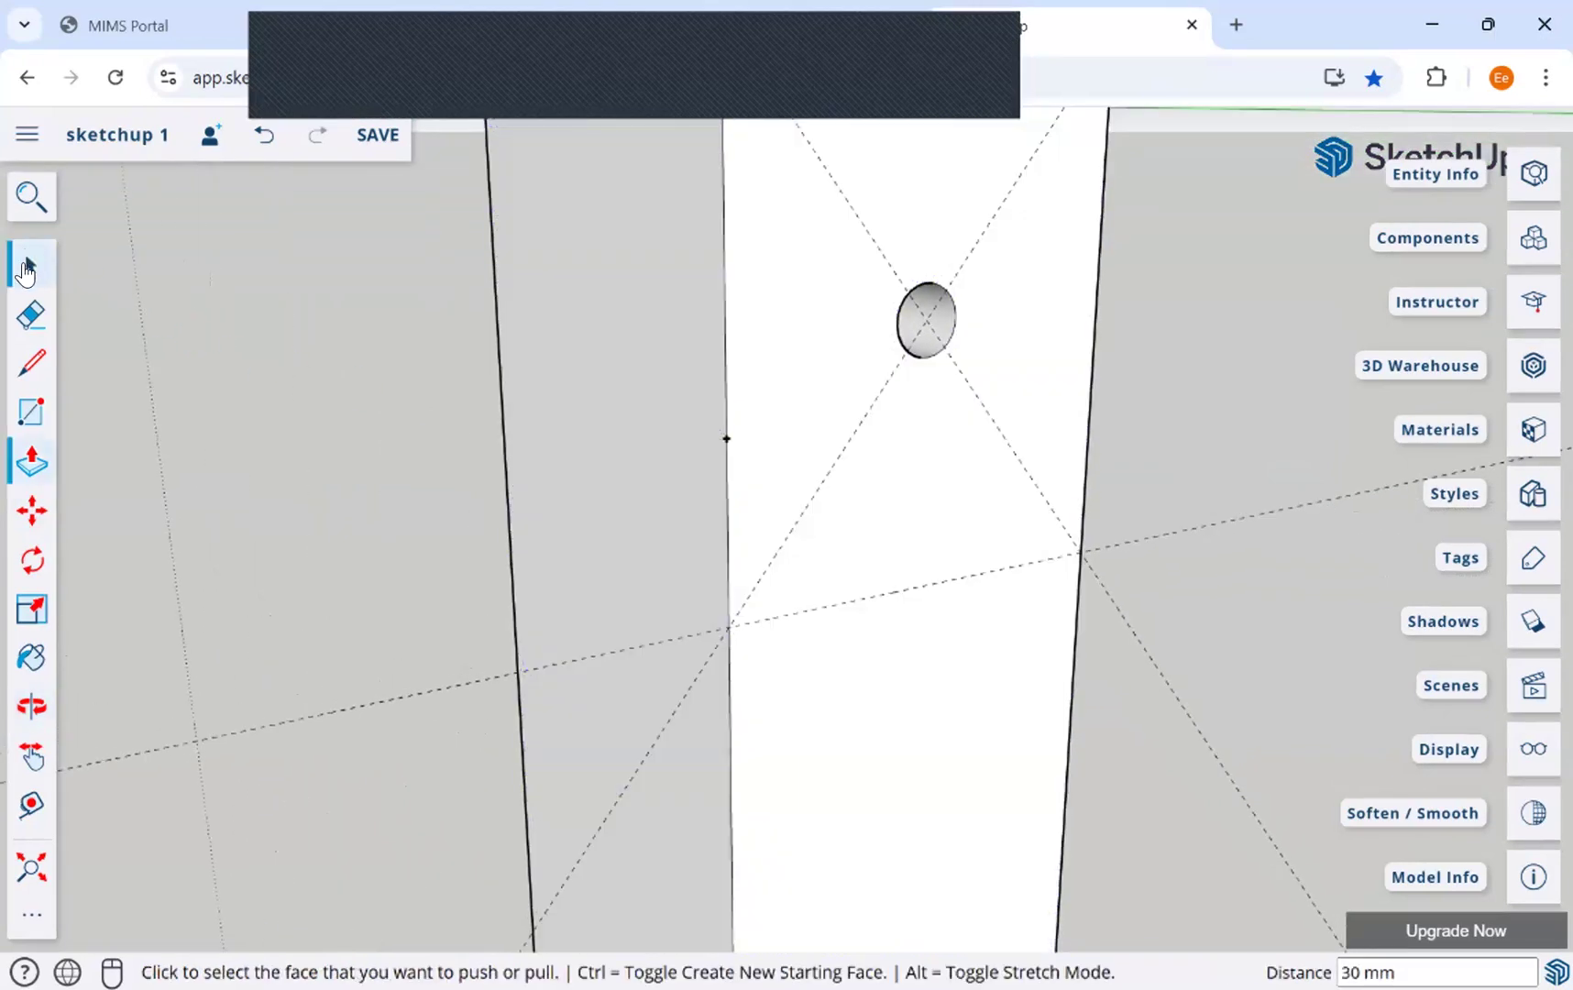
Step: Select all the connected geometry of the upright post, including the hole, and make it a component with the default name
left_click(26, 268)
triple_click(644, 421)
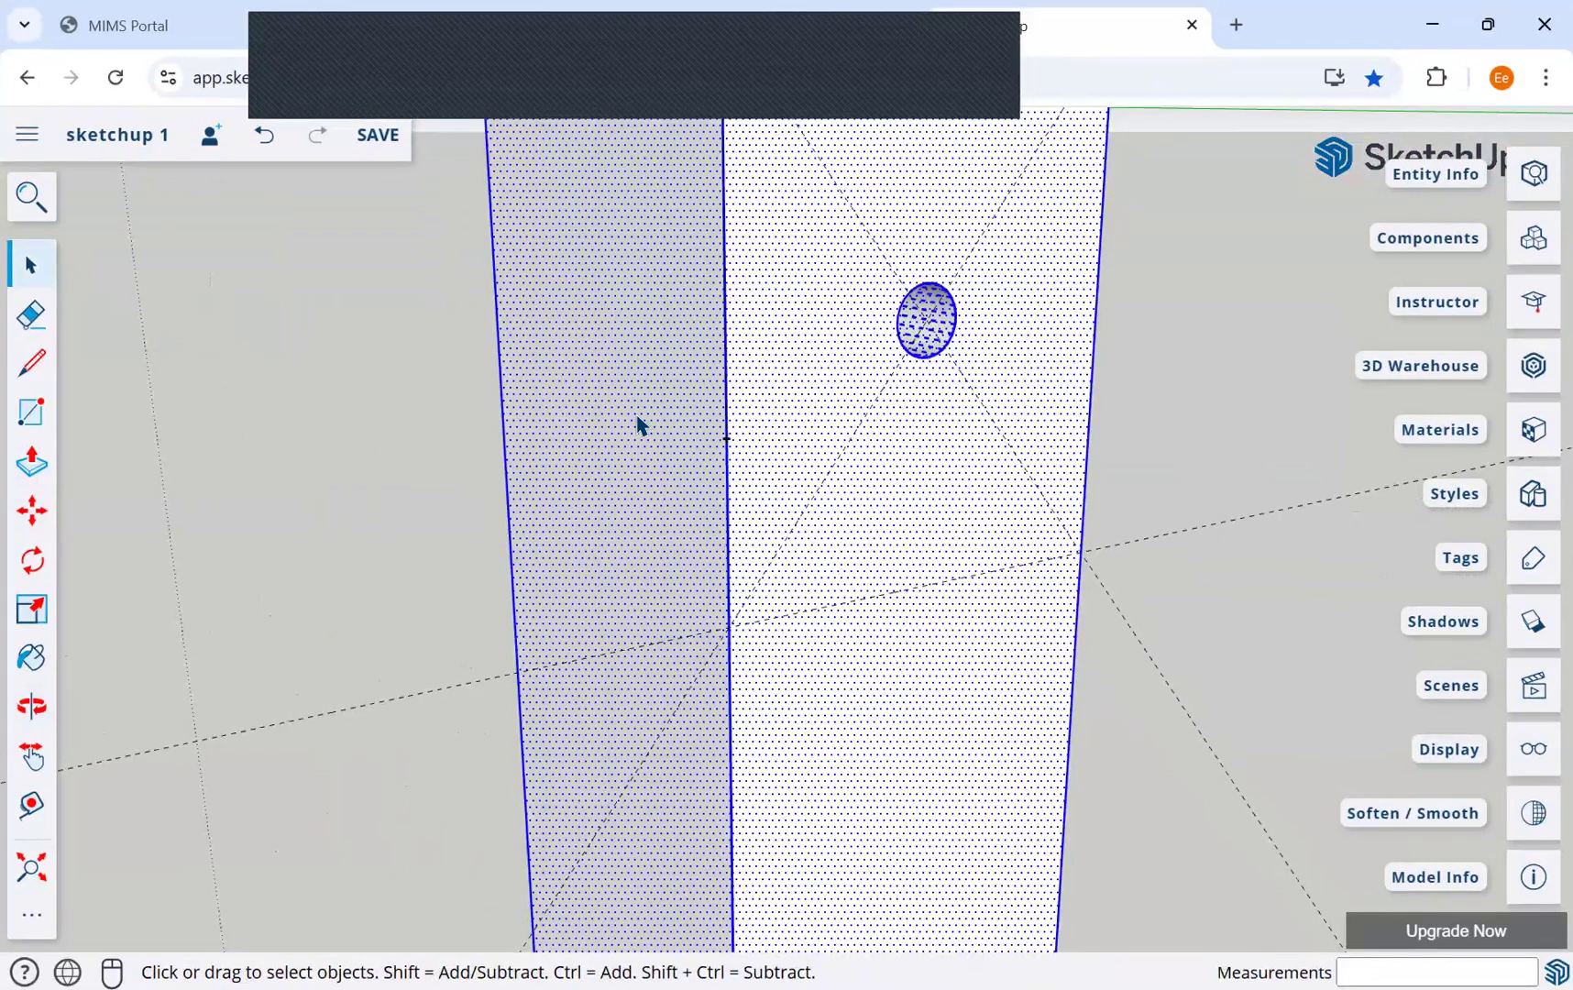
right_click(636, 421)
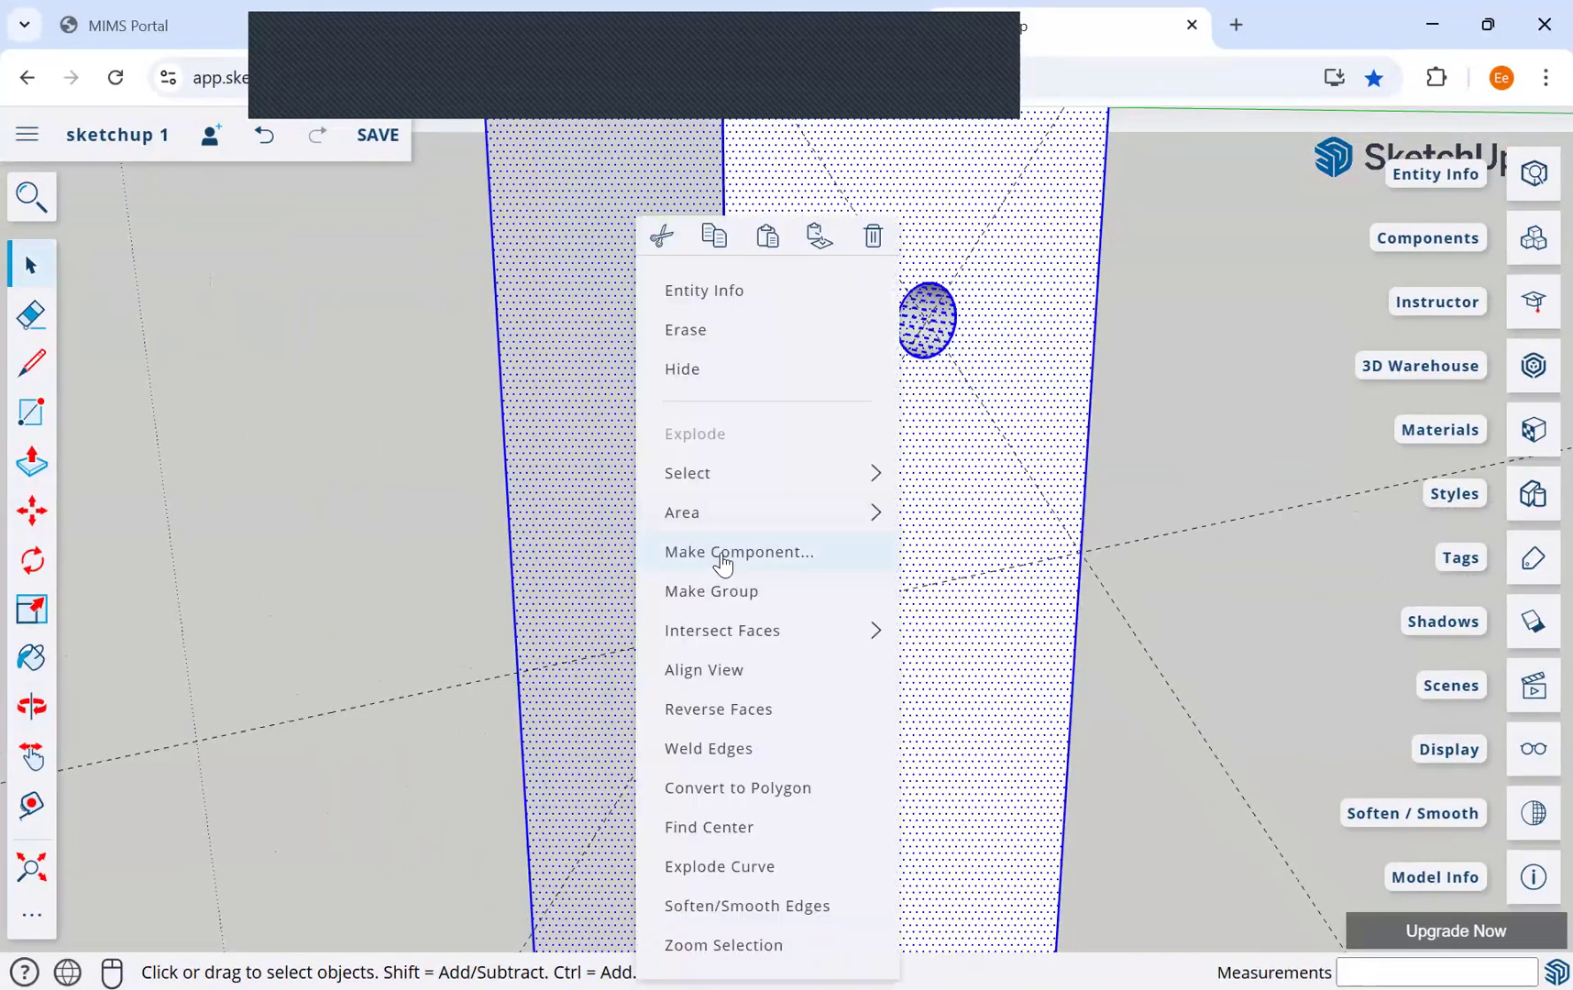
left_click(723, 553)
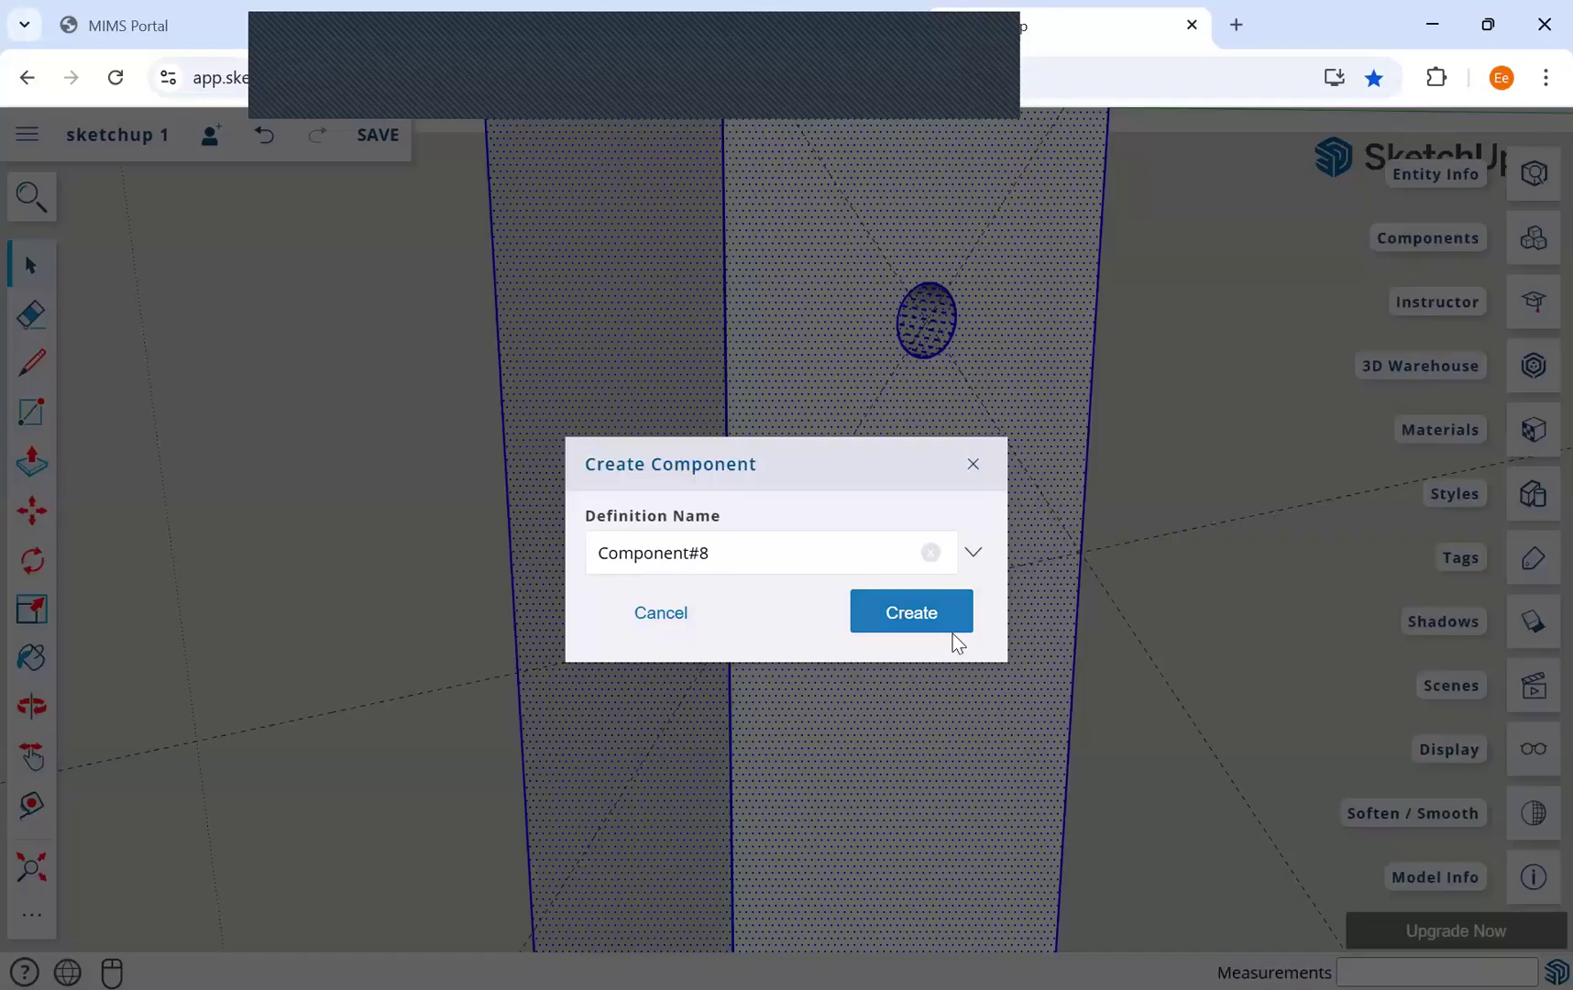
left_click(912, 613)
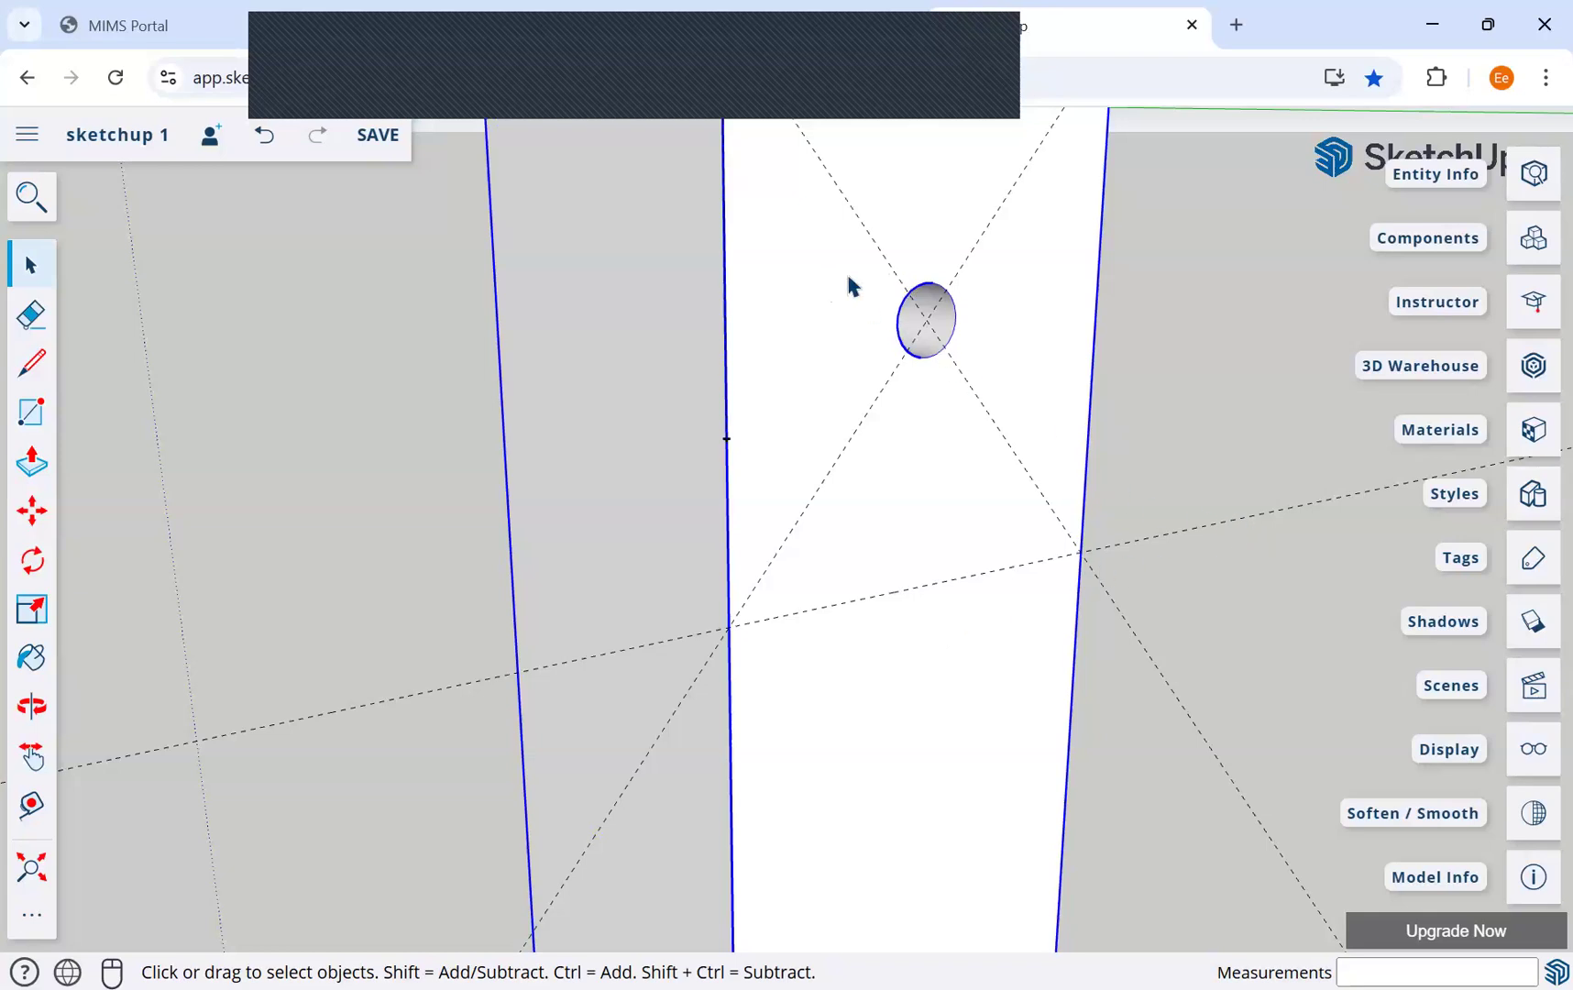
Step: Draw a circle of 2 mm radius over the post's hole, centred on the hole and snapped to its rim
scroll(853, 282, "up", 2)
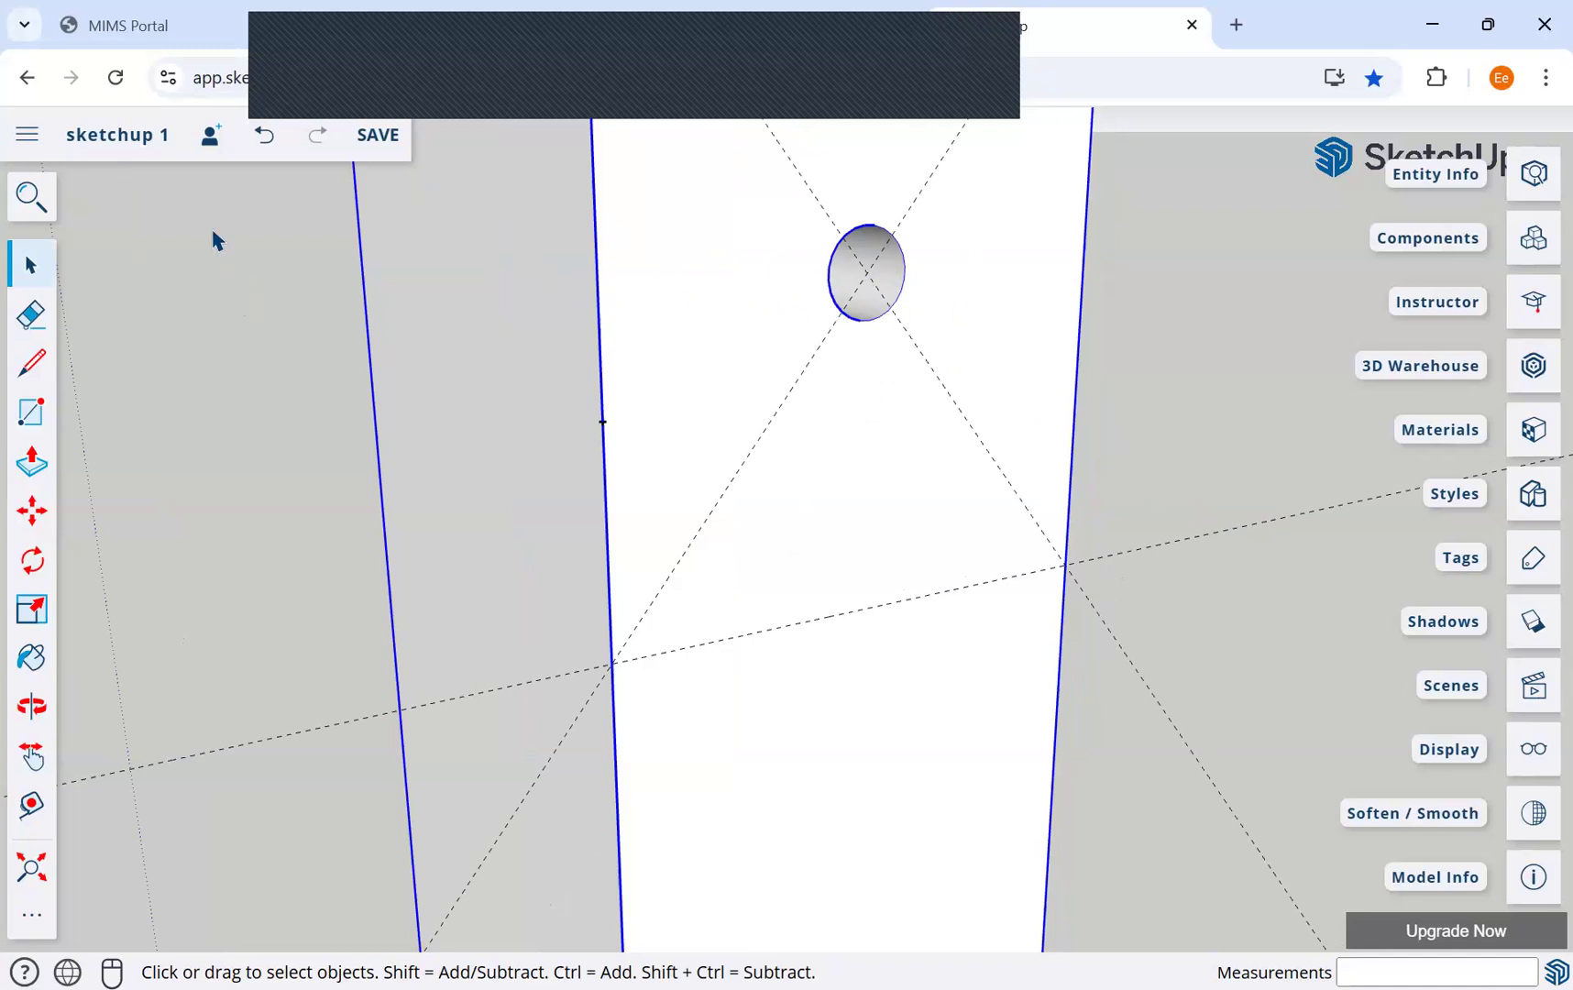
key("o")
left_click_drag(1149, 341, 796, 279)
key("space")
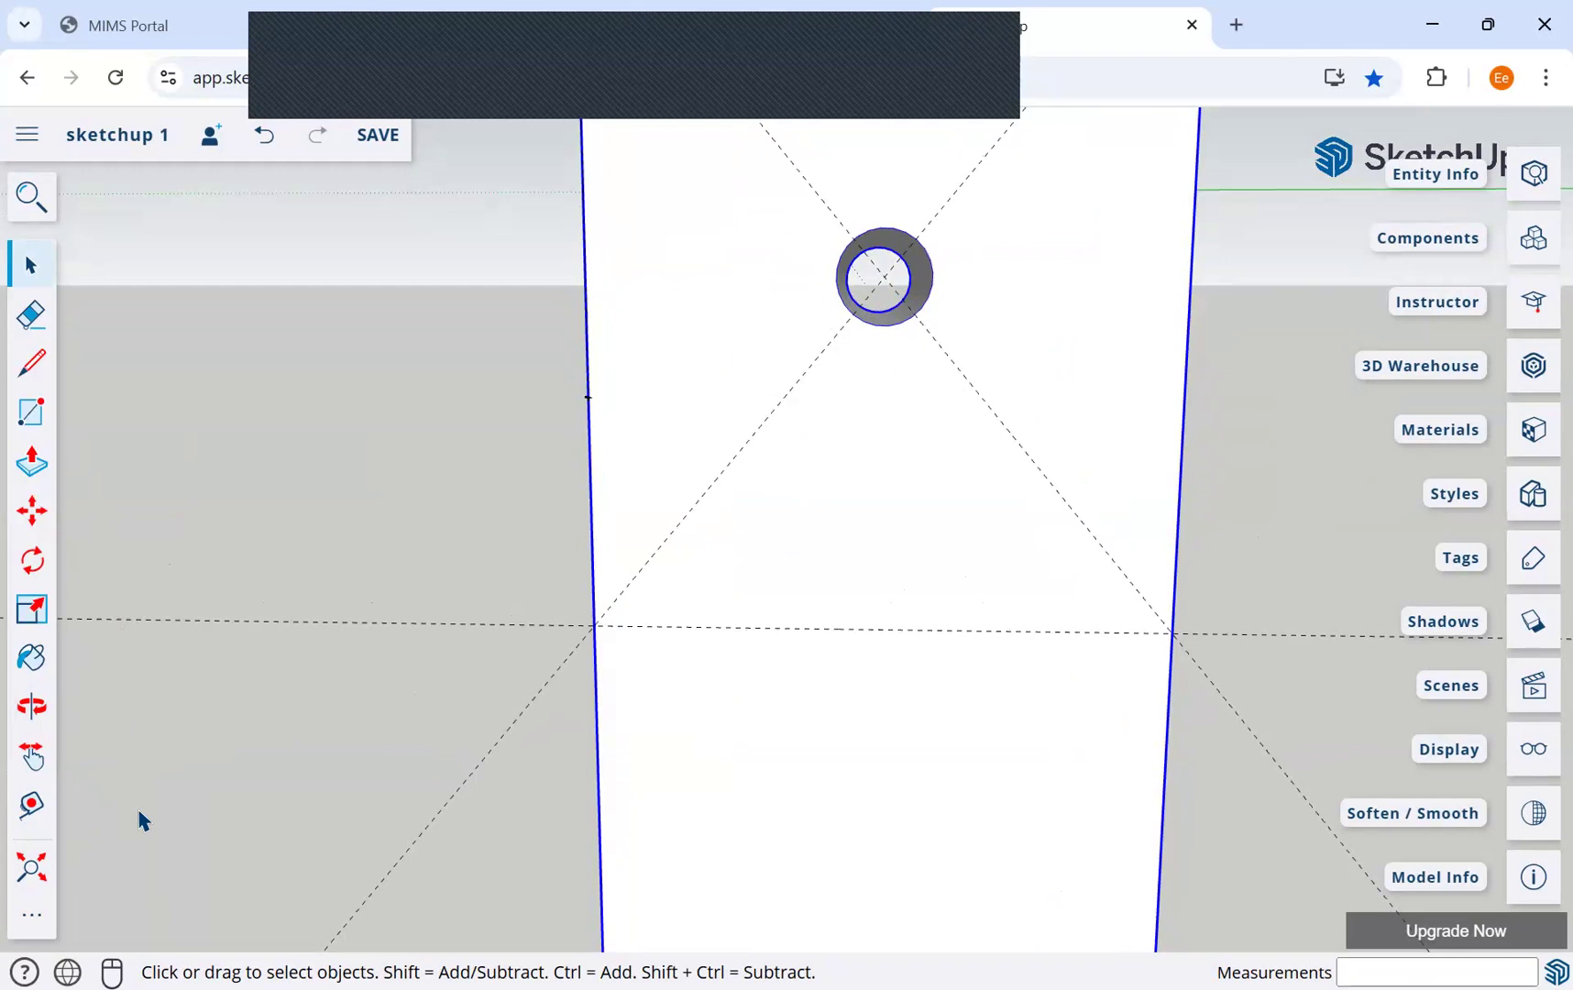
key("c")
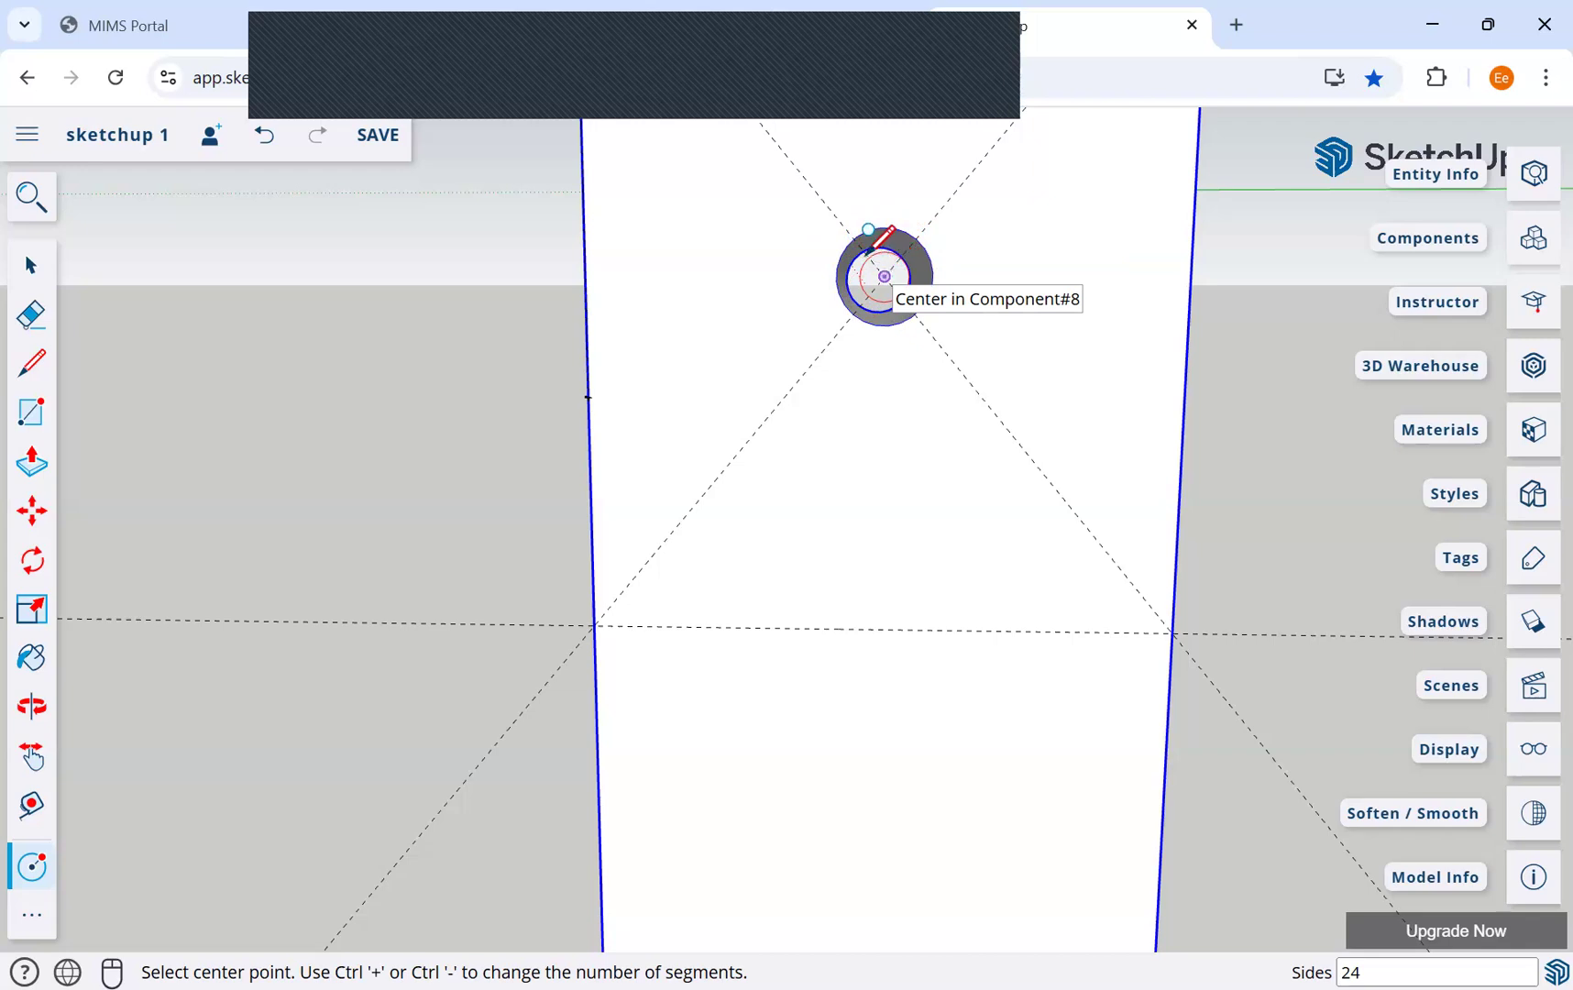
left_click(885, 276)
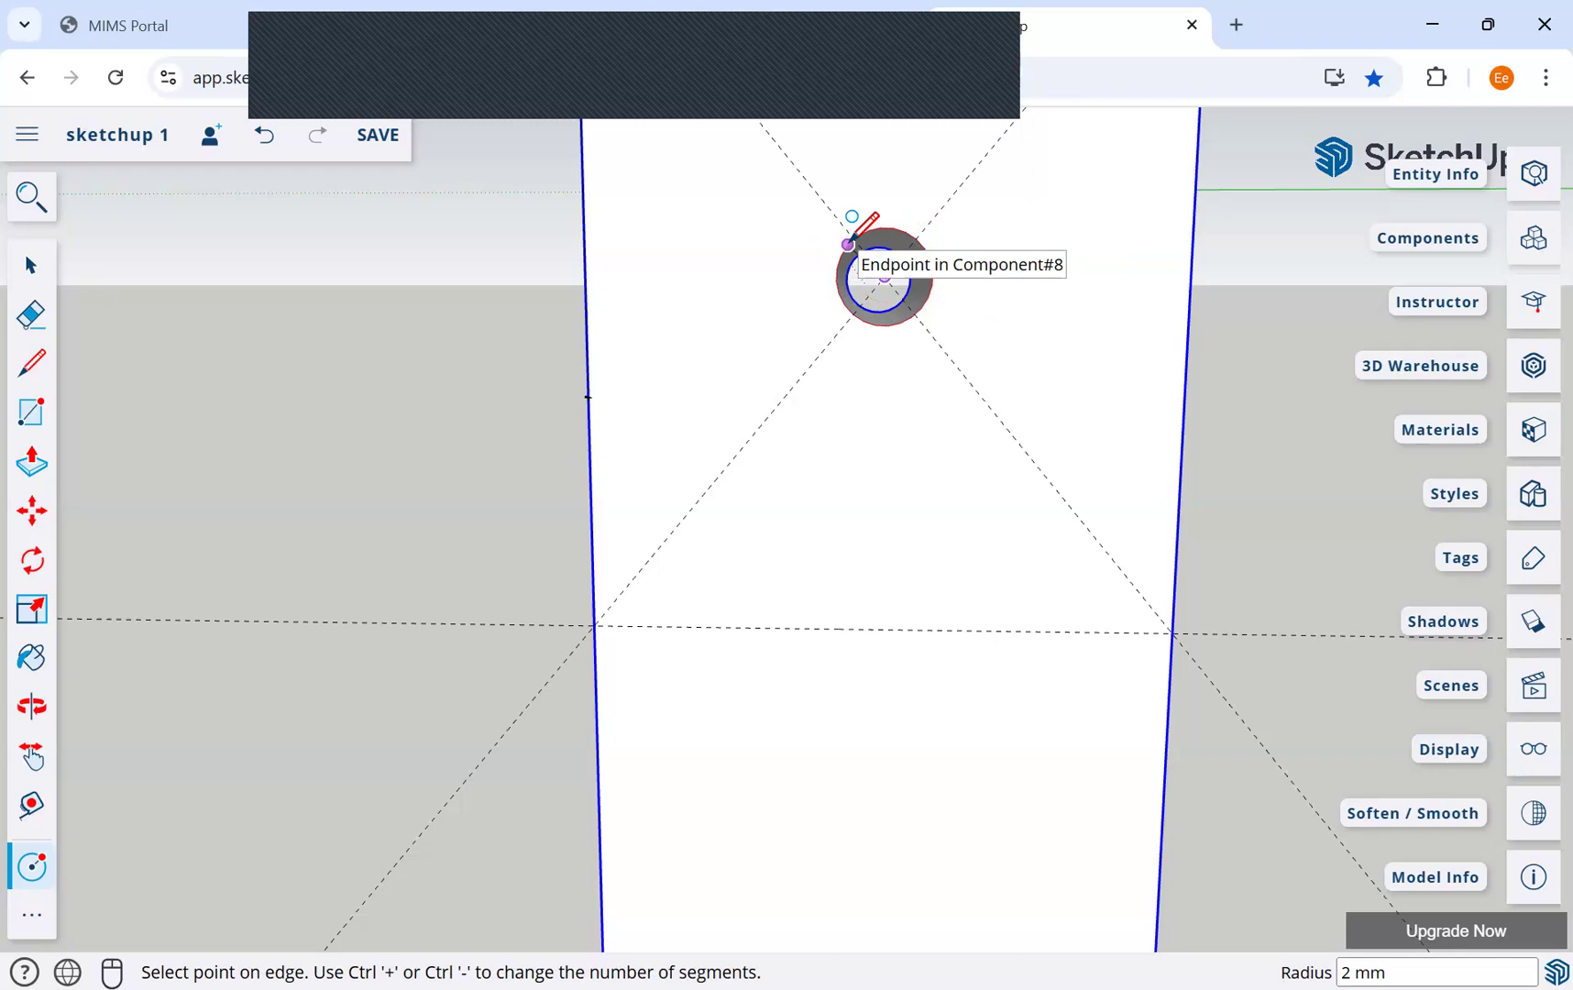
left_click(848, 244)
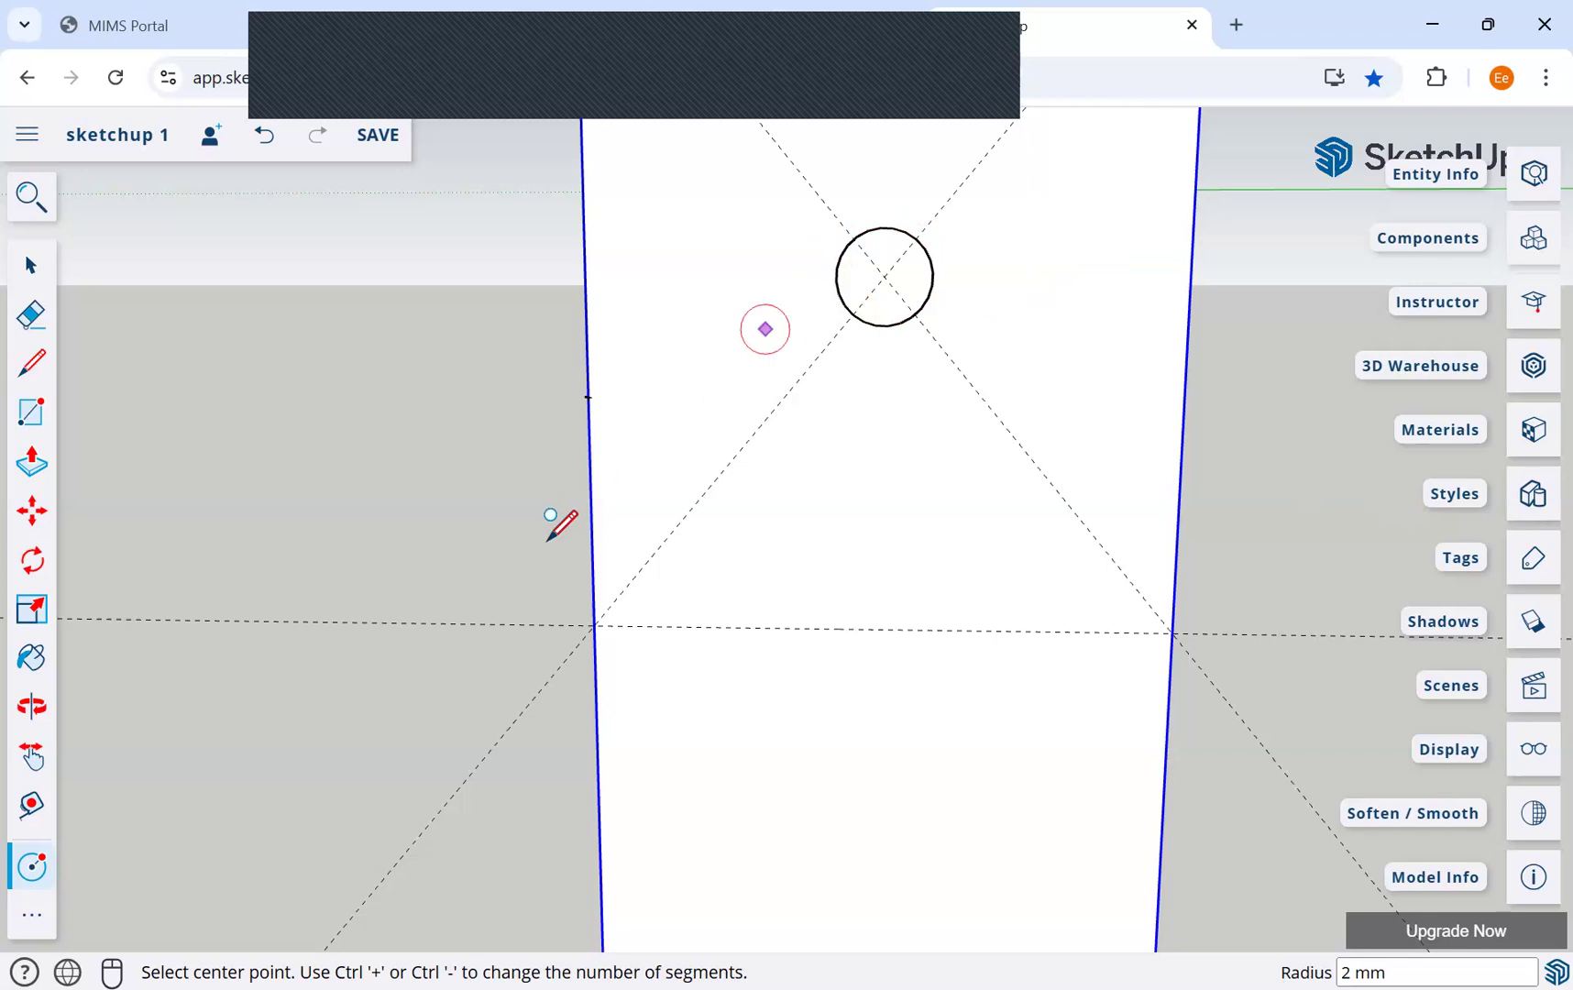
Step: Copy the circular face covering the post's hole 210 mm along the red axis, away from the post
key("o")
left_click_drag(502, 554, 877, 597)
key("c")
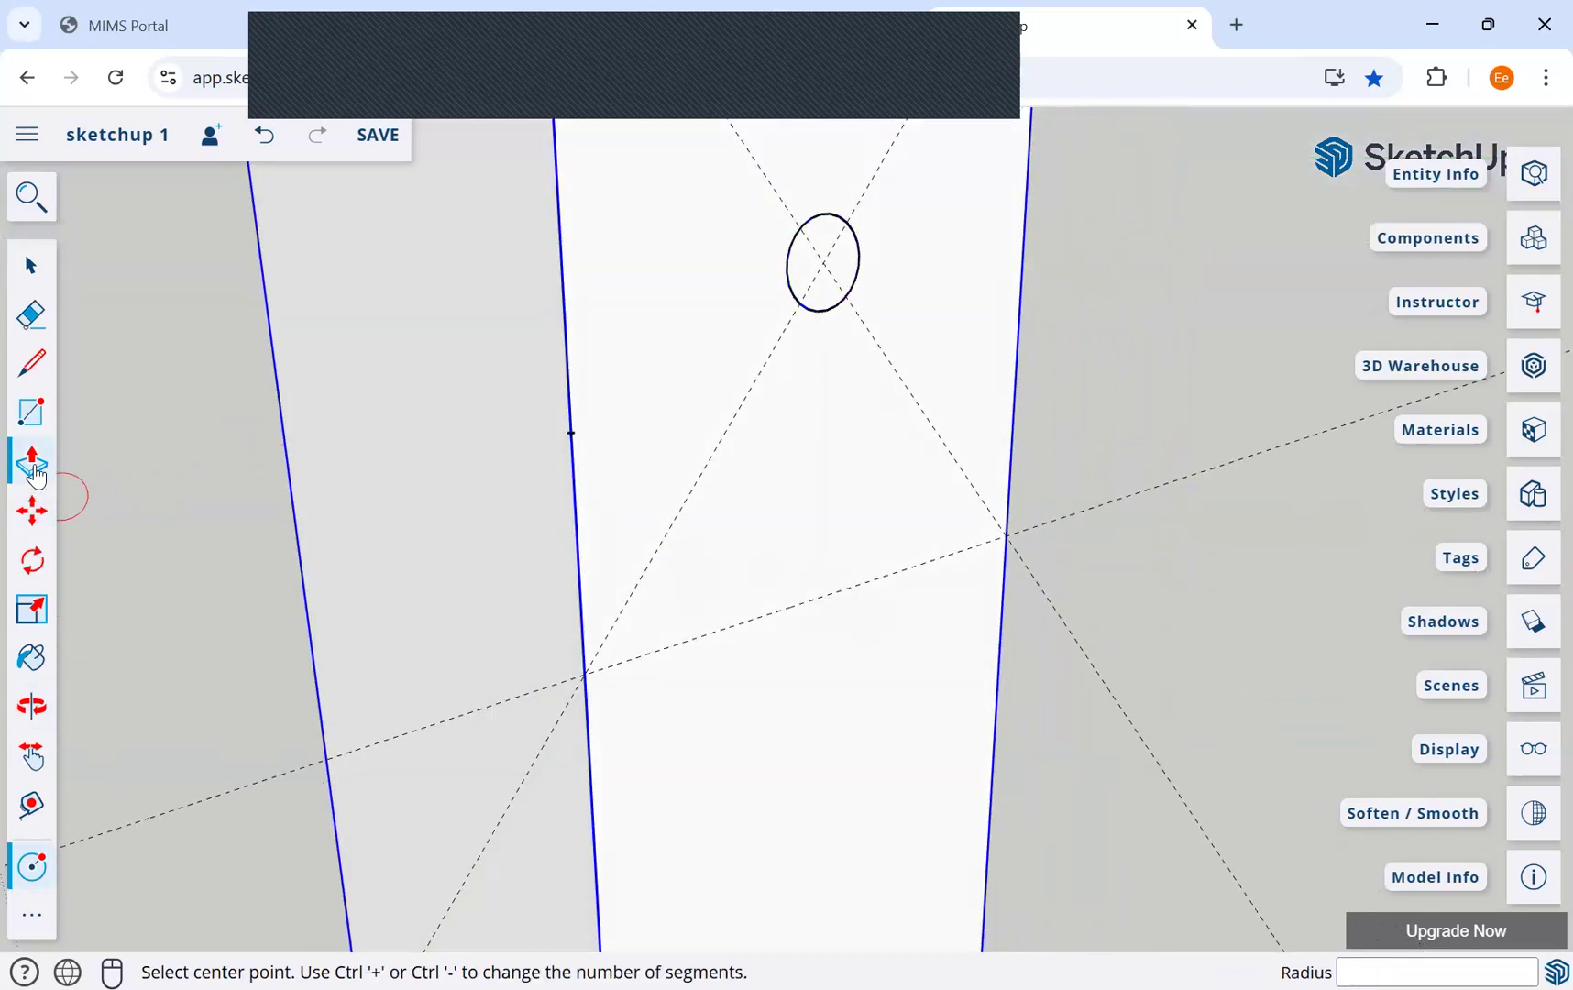
left_click(33, 467)
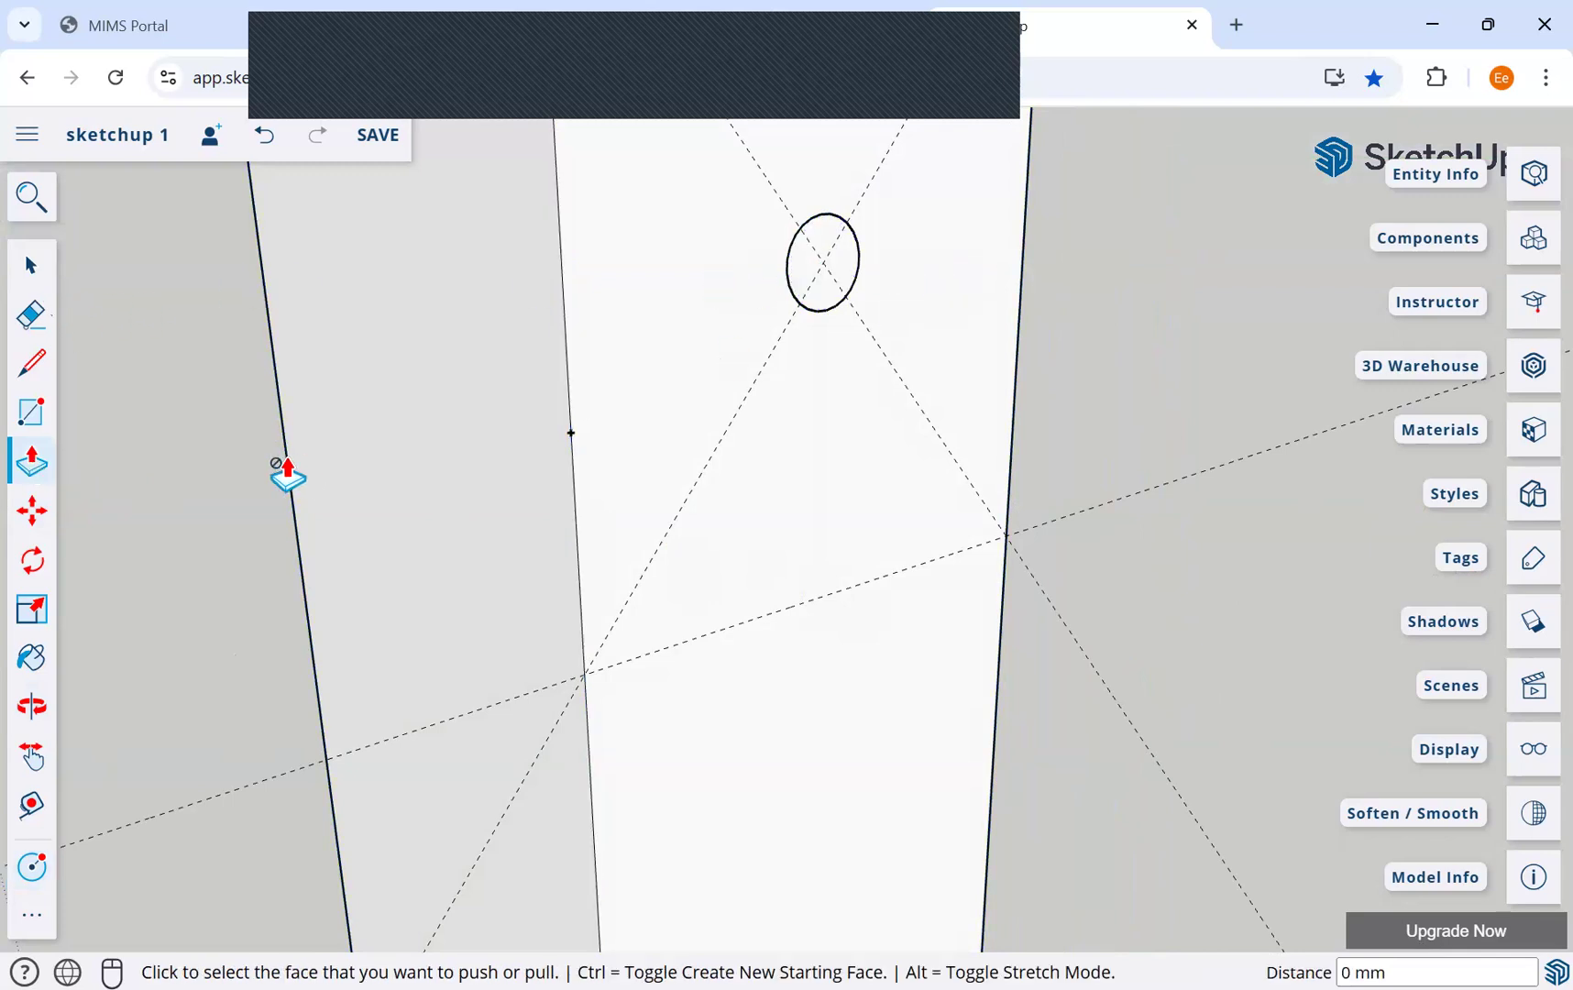
left_click(31, 267)
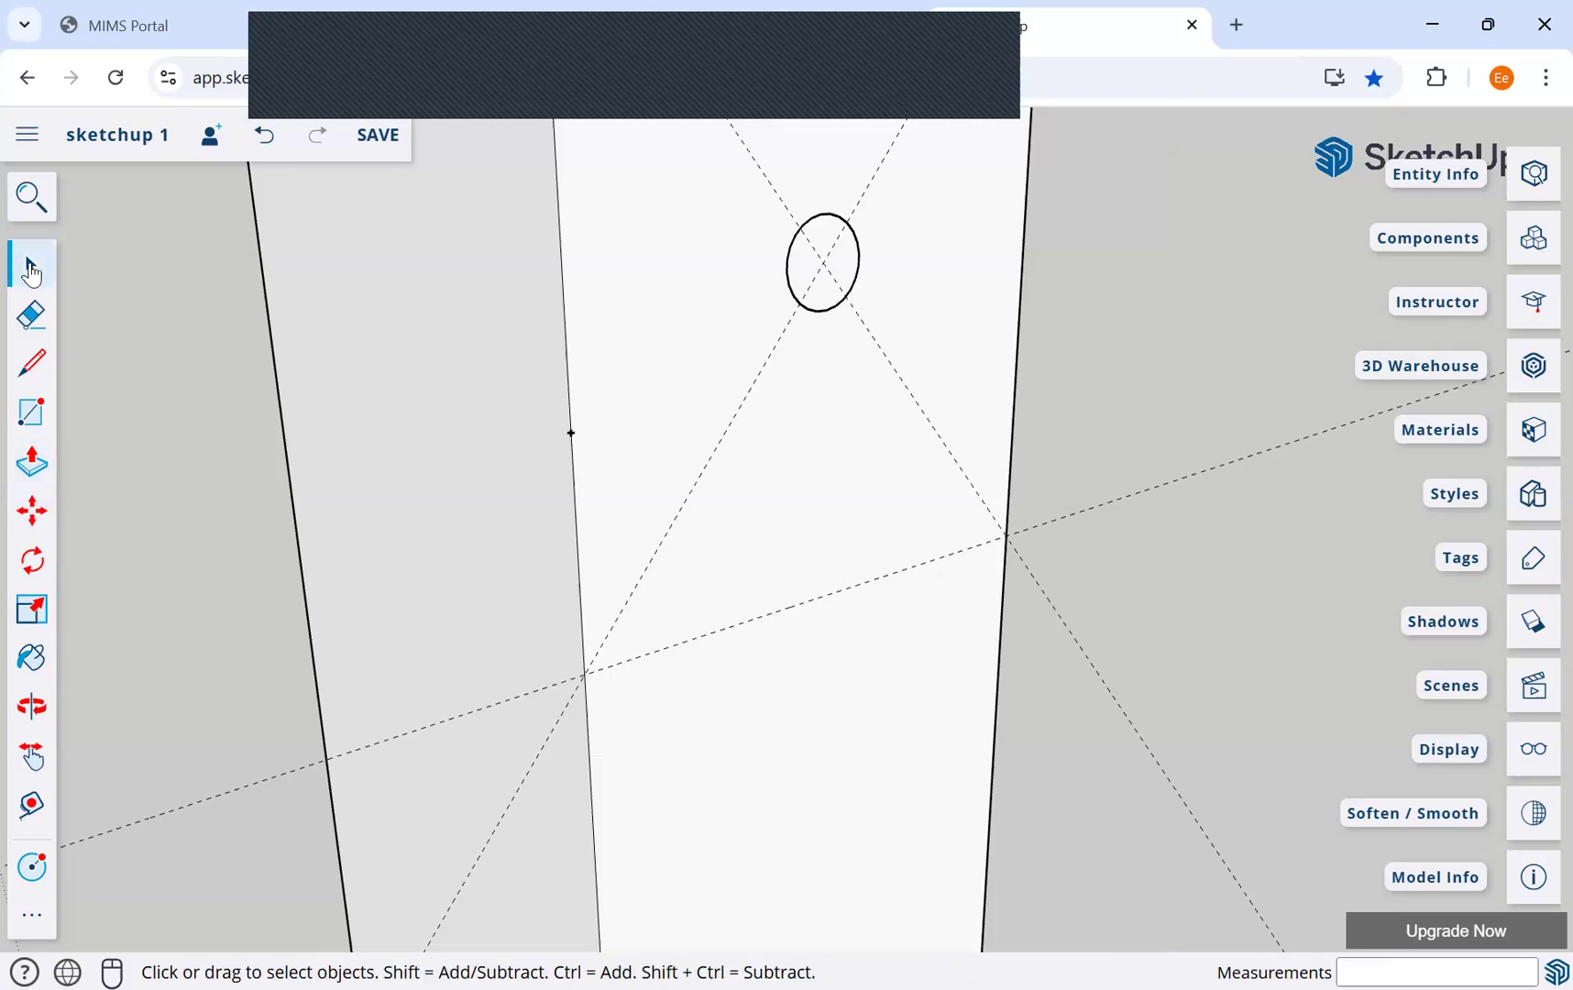
left_click(830, 292)
left_click(35, 516)
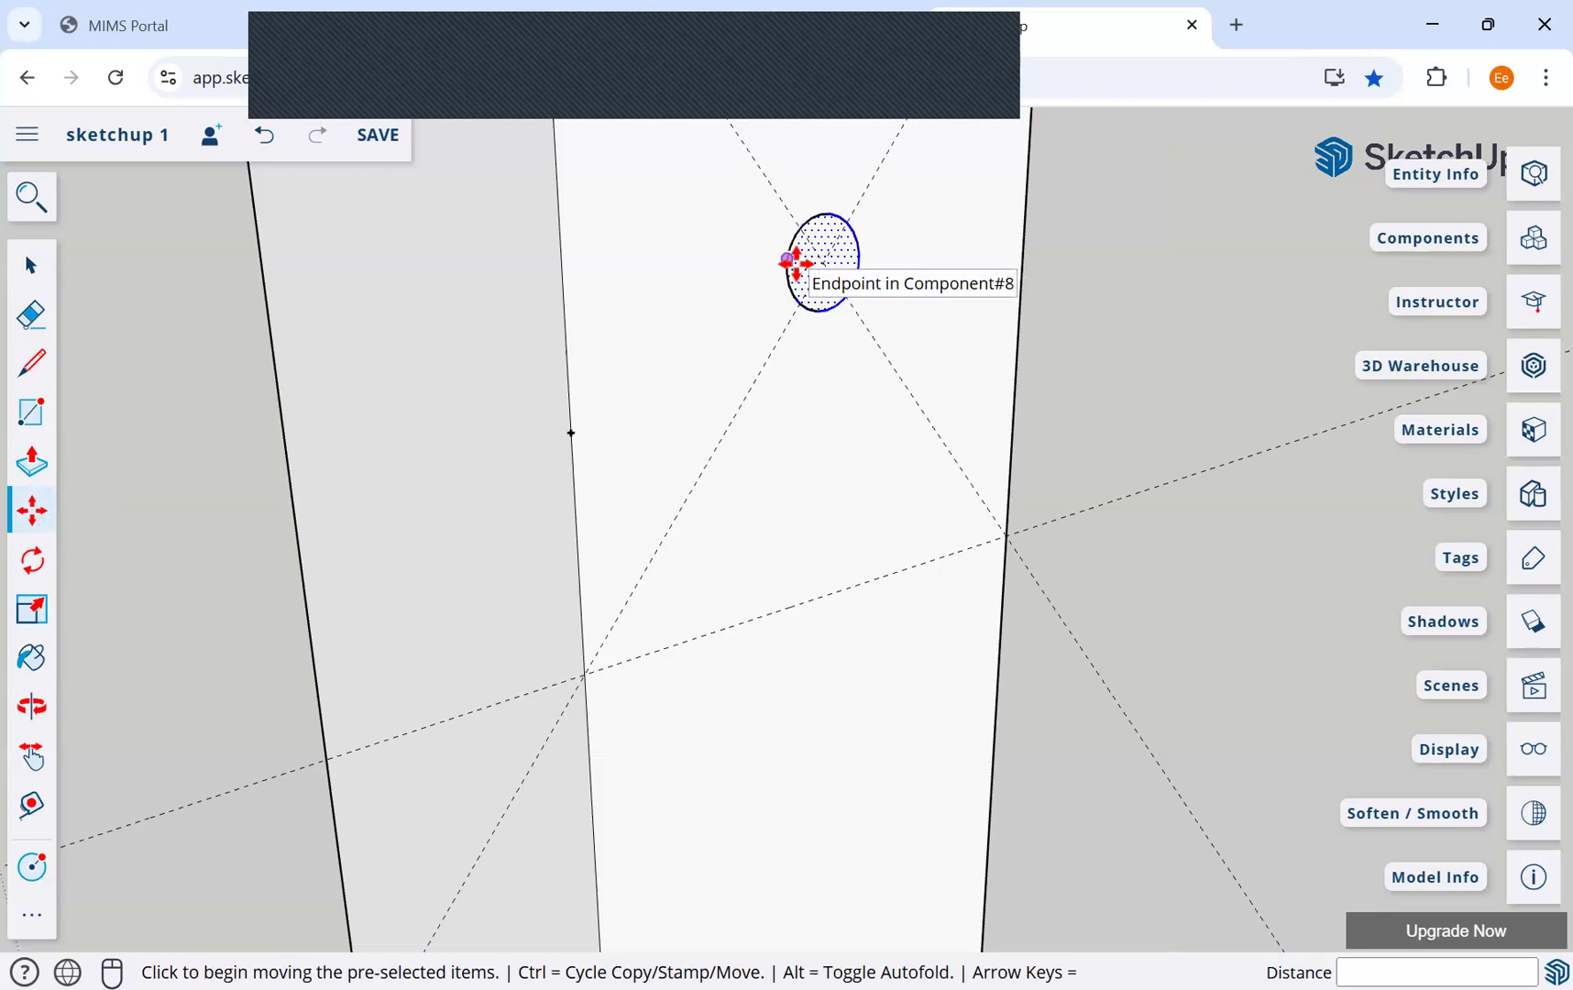
left_click(706, 252)
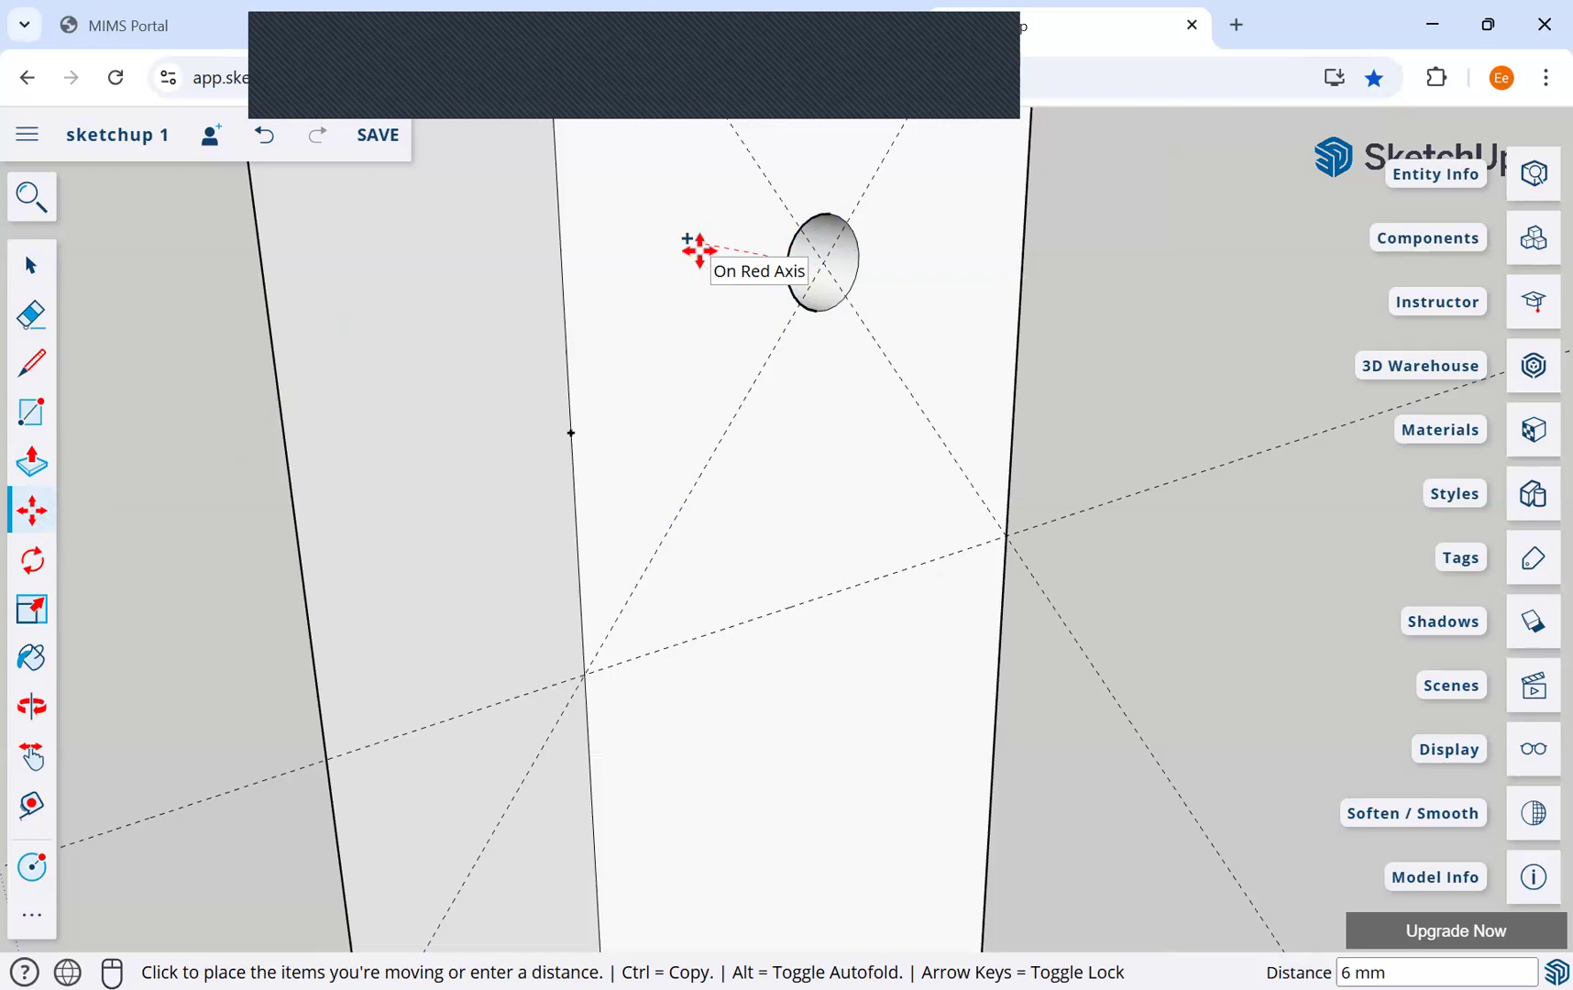
key("ctrl")
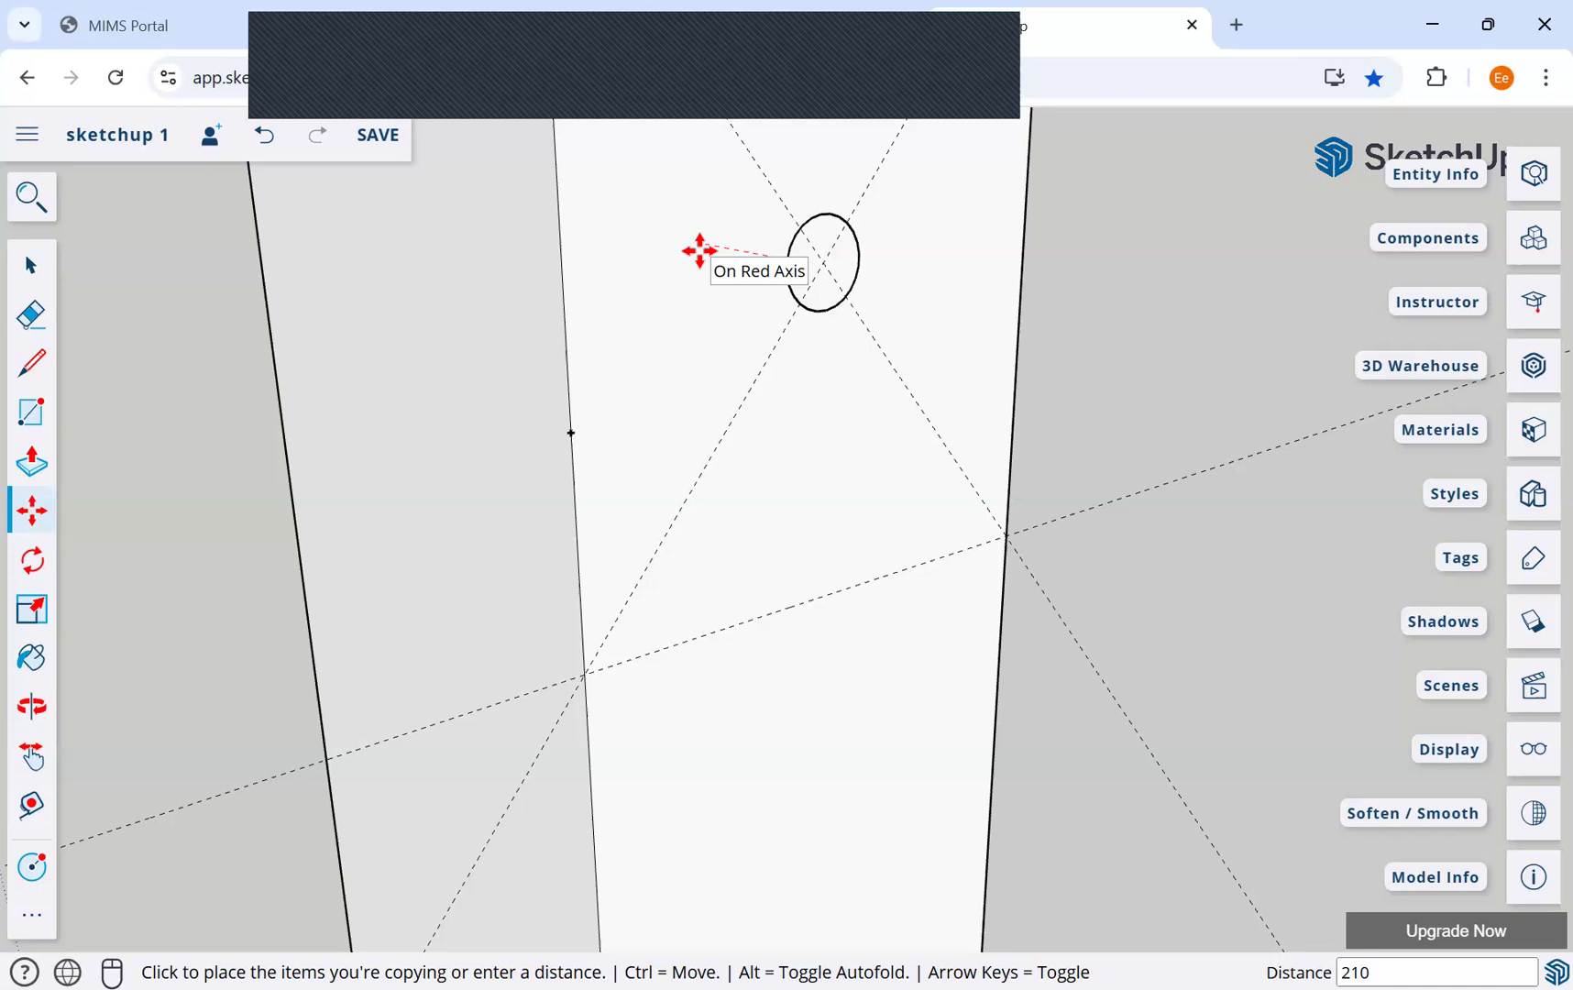
key("Escape")
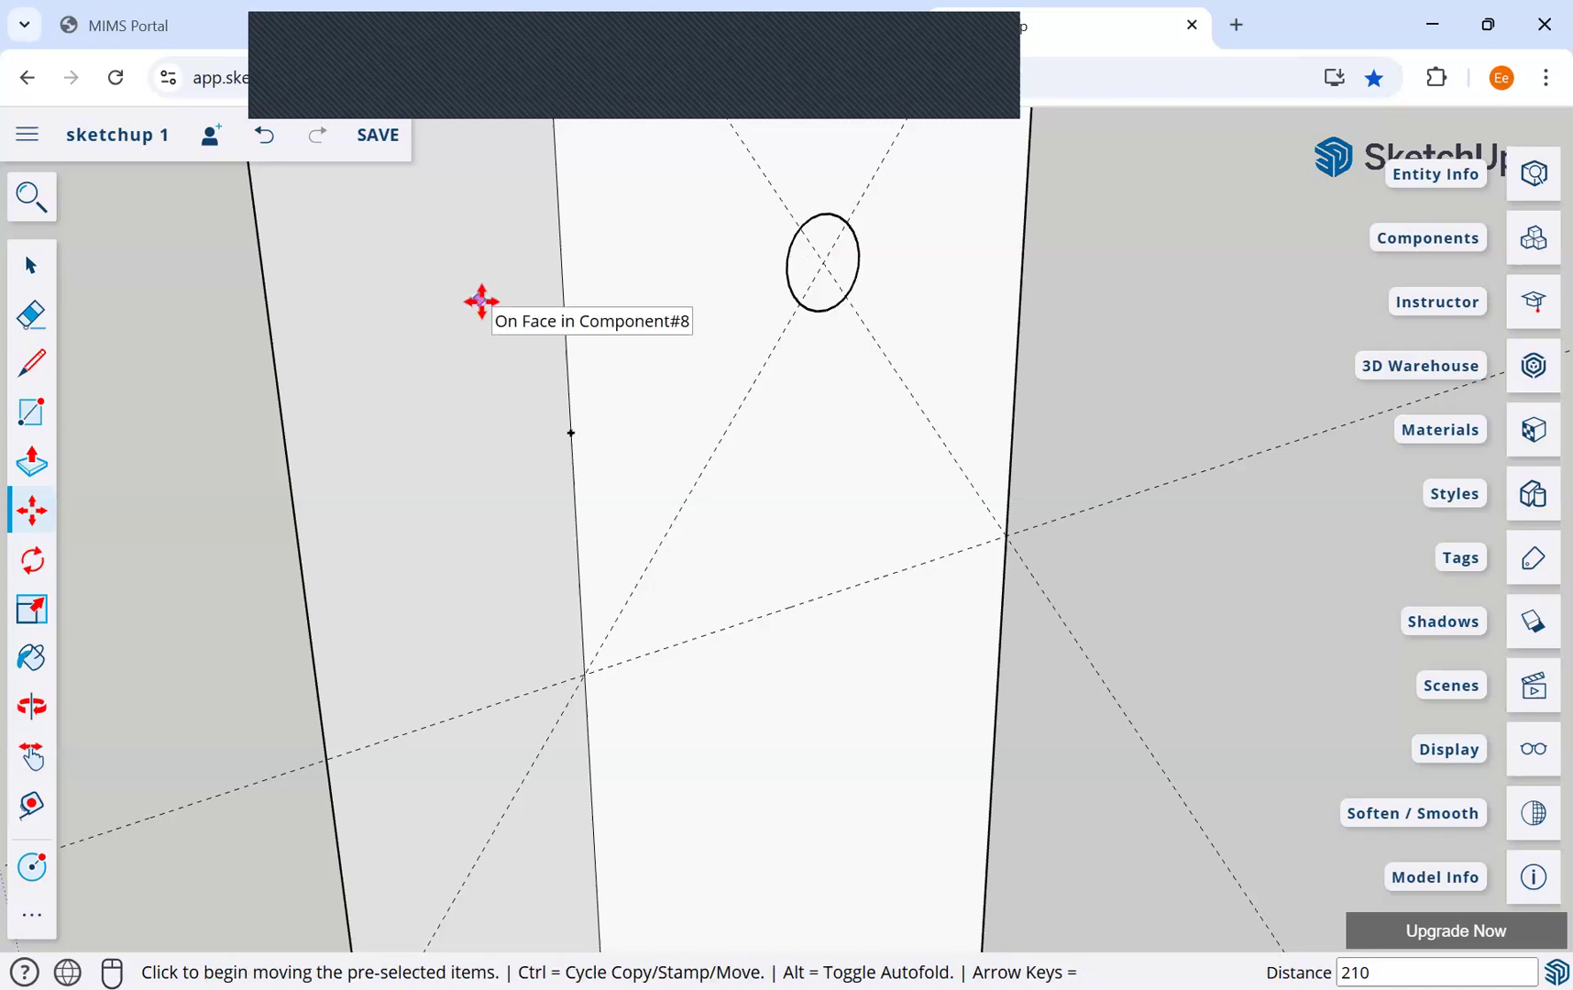
Step: Push the circular face over the post's hole 40 mm through the post to form a short round bar
scroll(481, 301, "down", 5)
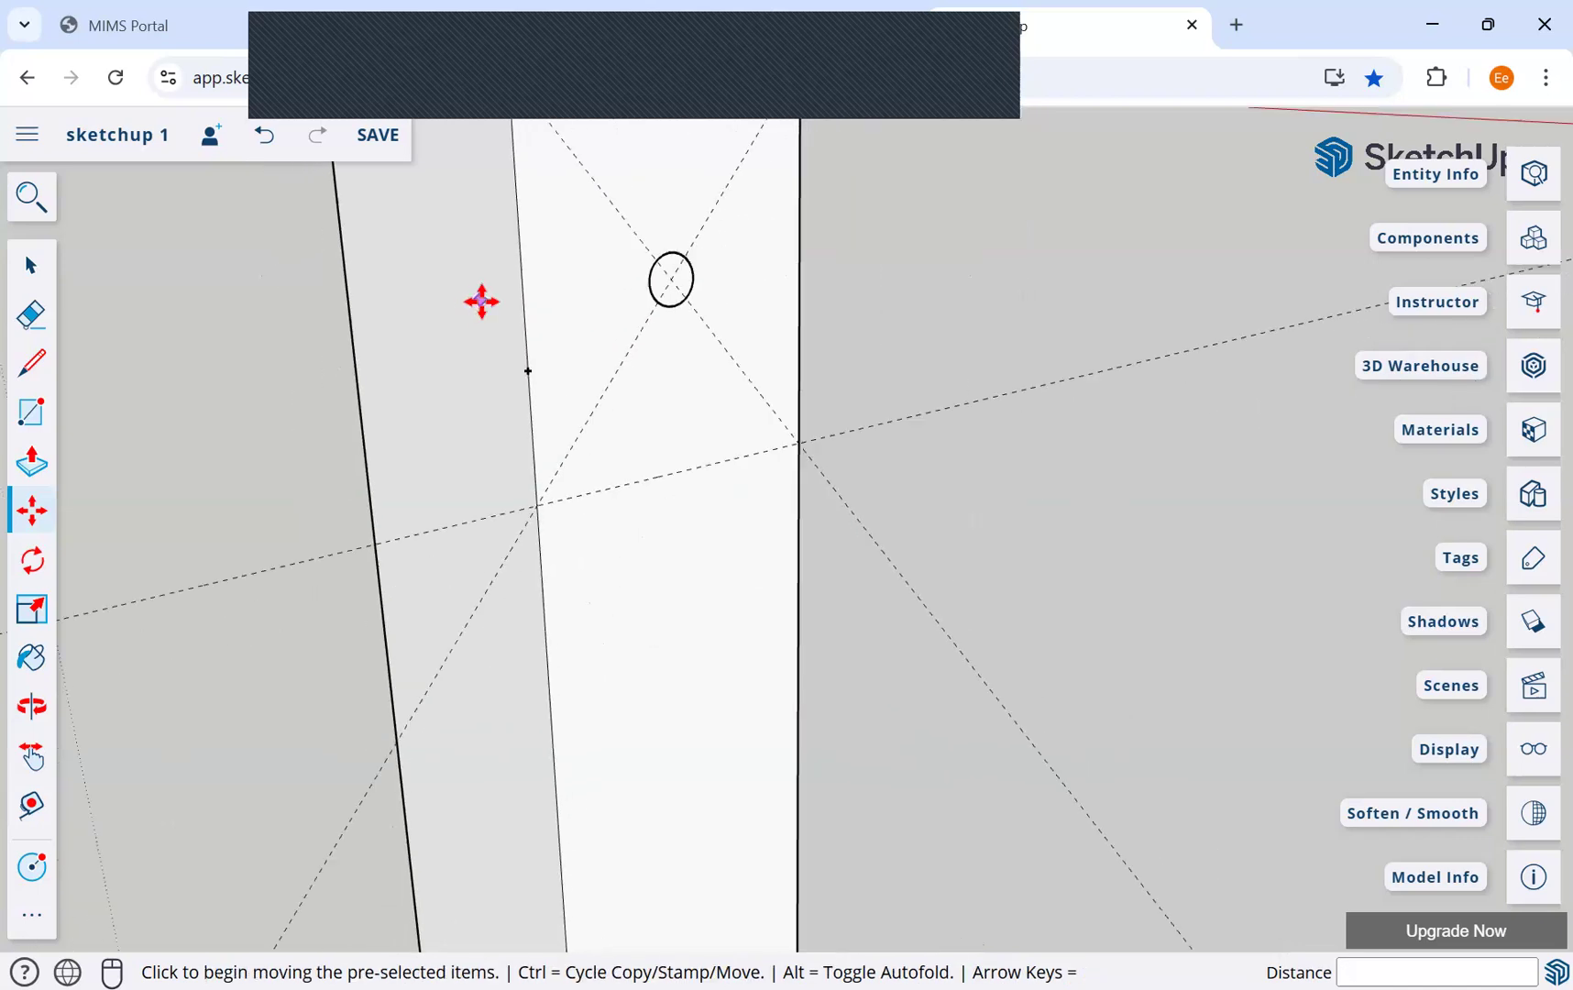
left_click(35, 915)
left_click(216, 761)
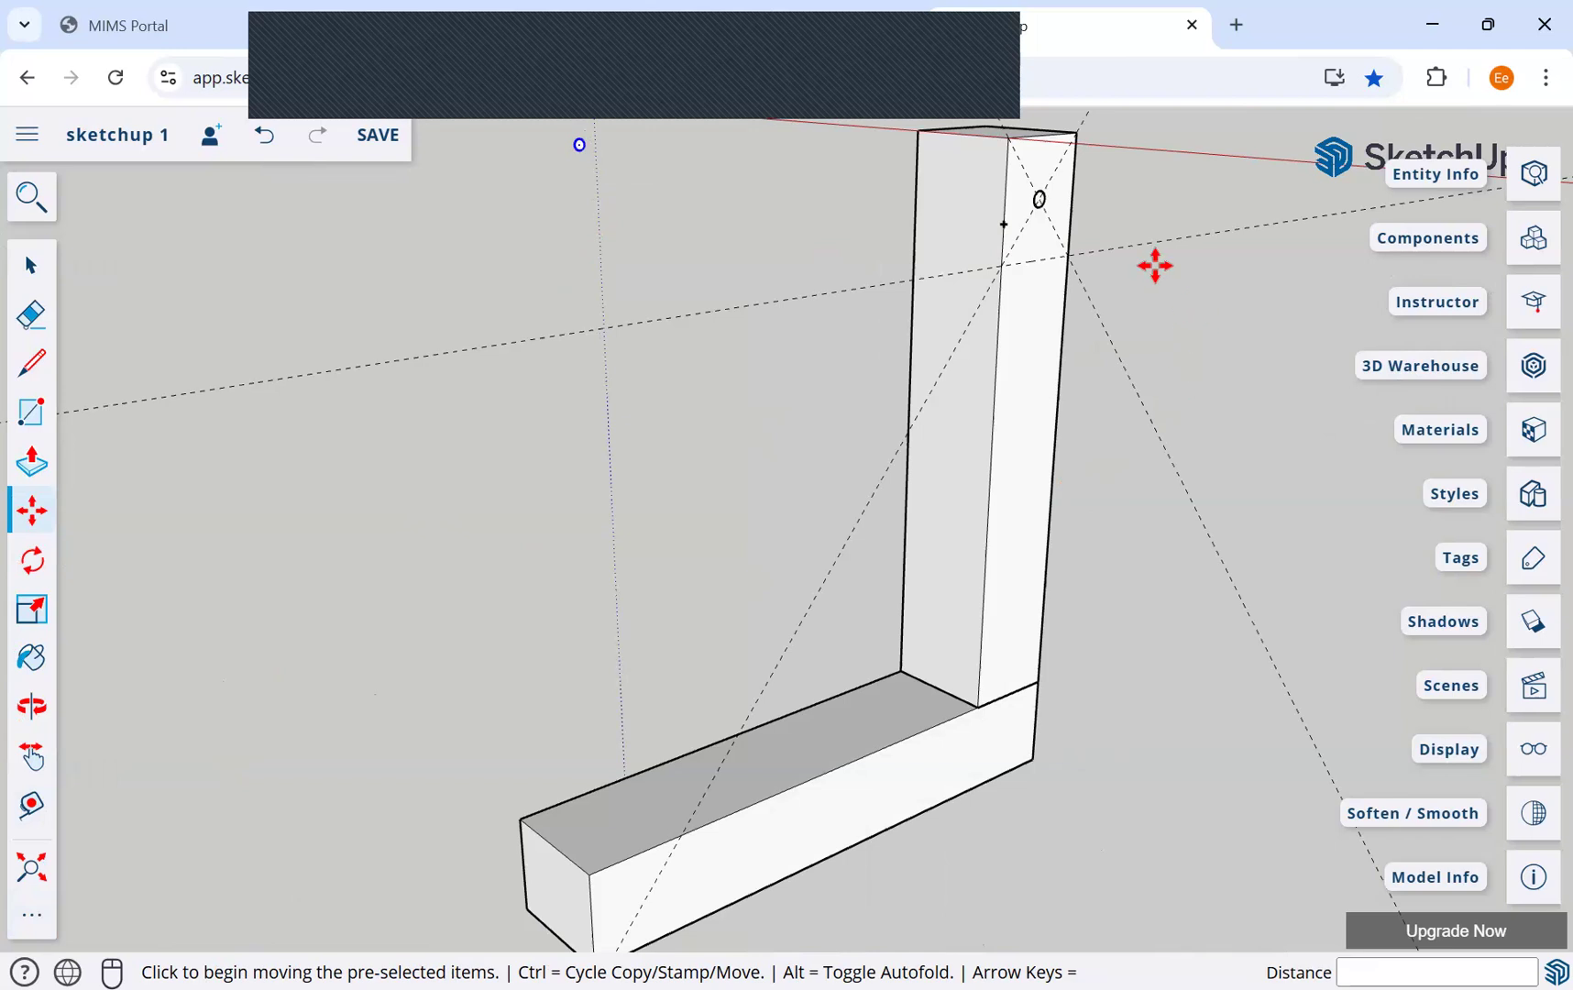
scroll(1040, 188, "up", 4)
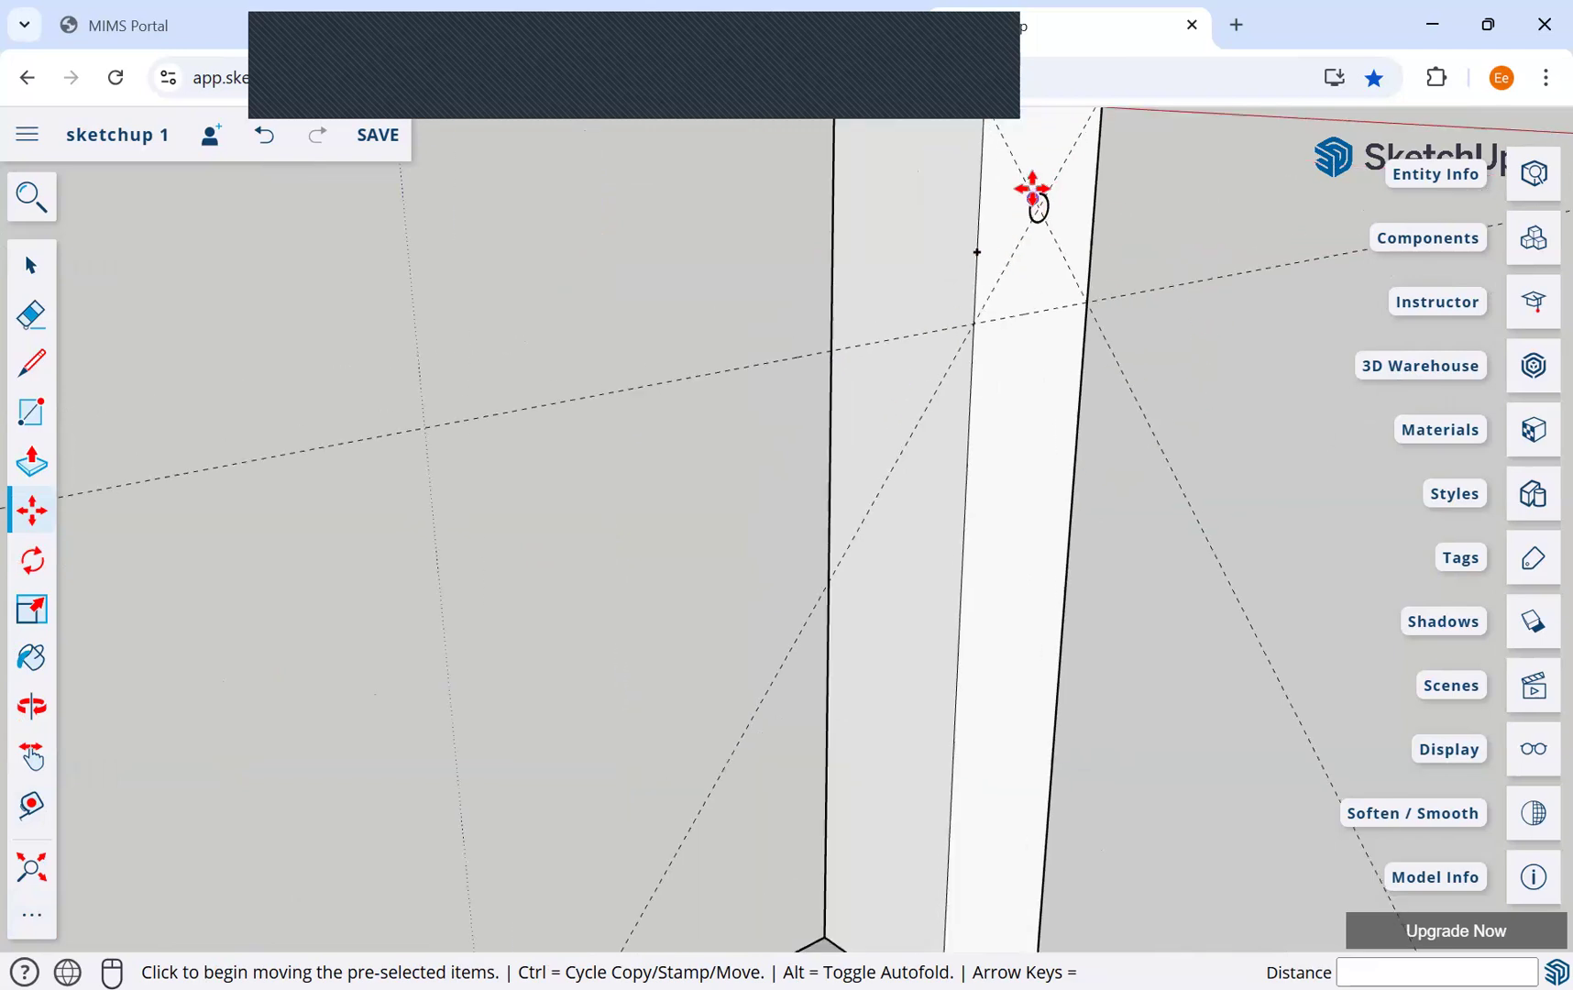
scroll(1034, 188, "up", 5)
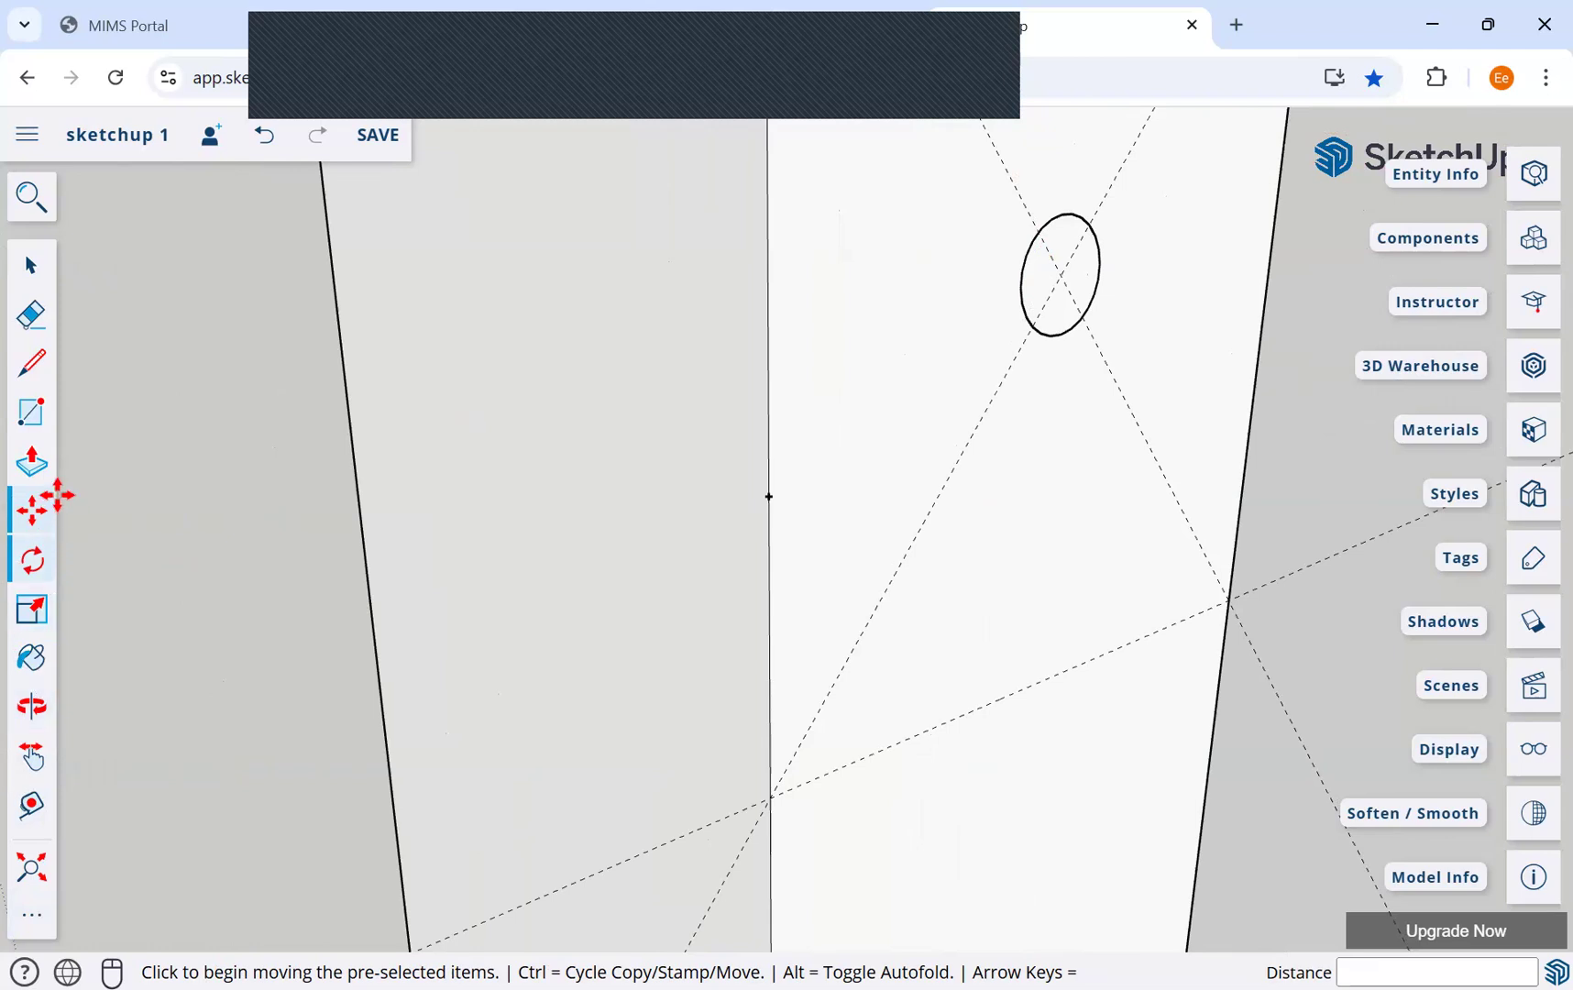
left_click(31, 470)
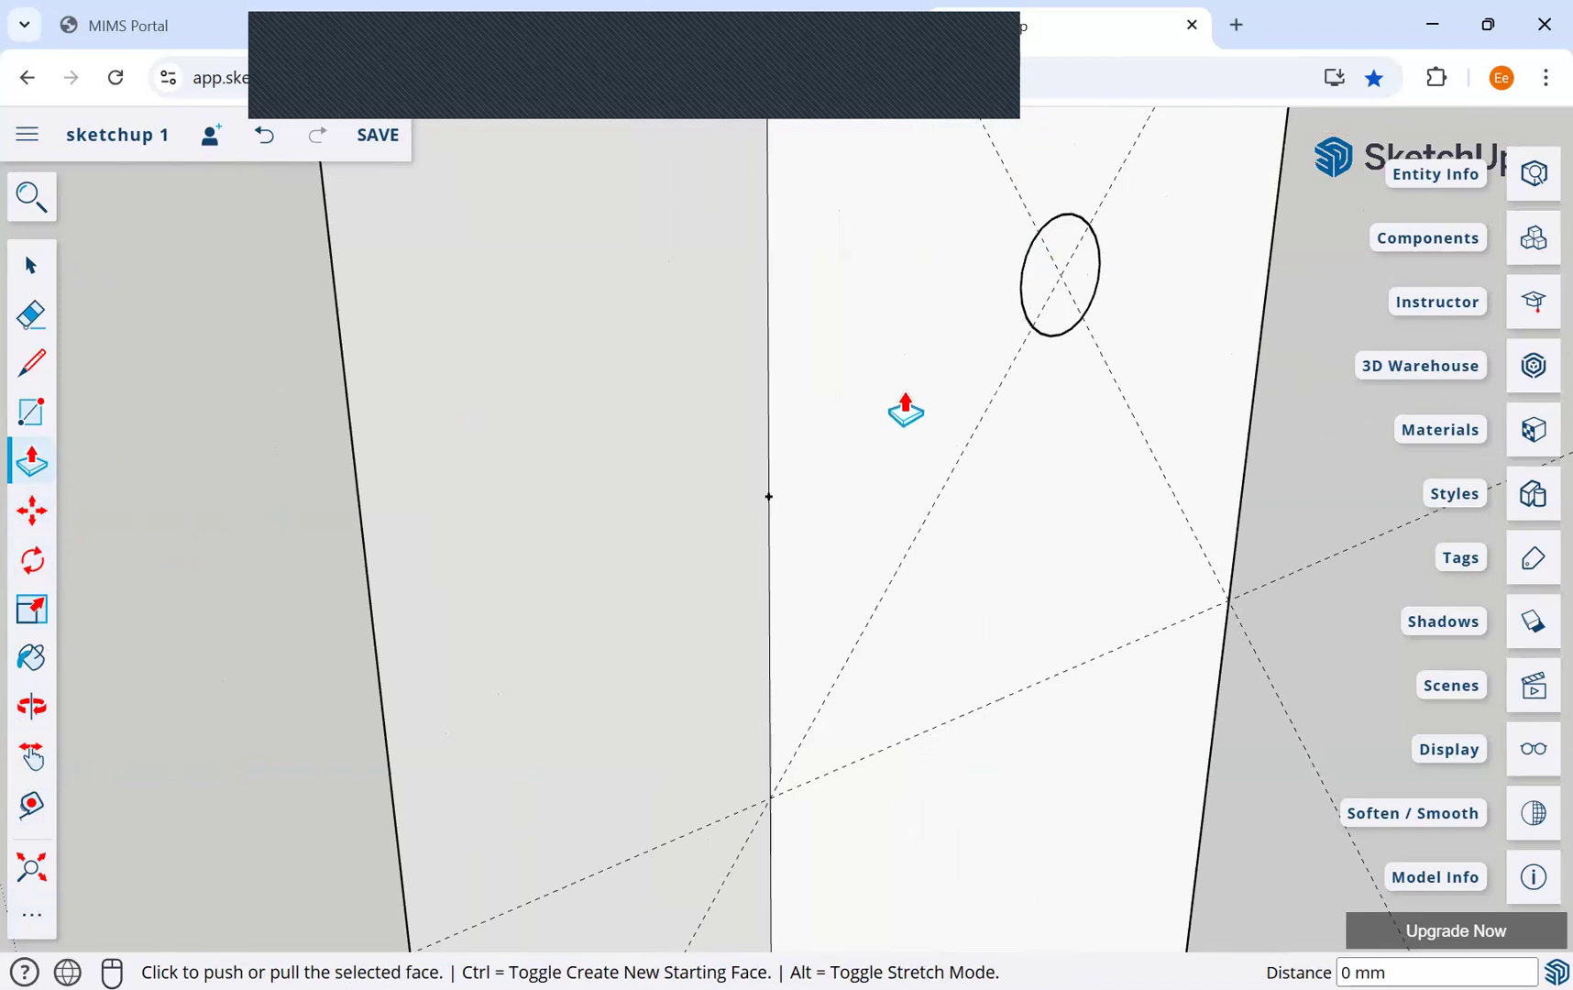
left_click(33, 264)
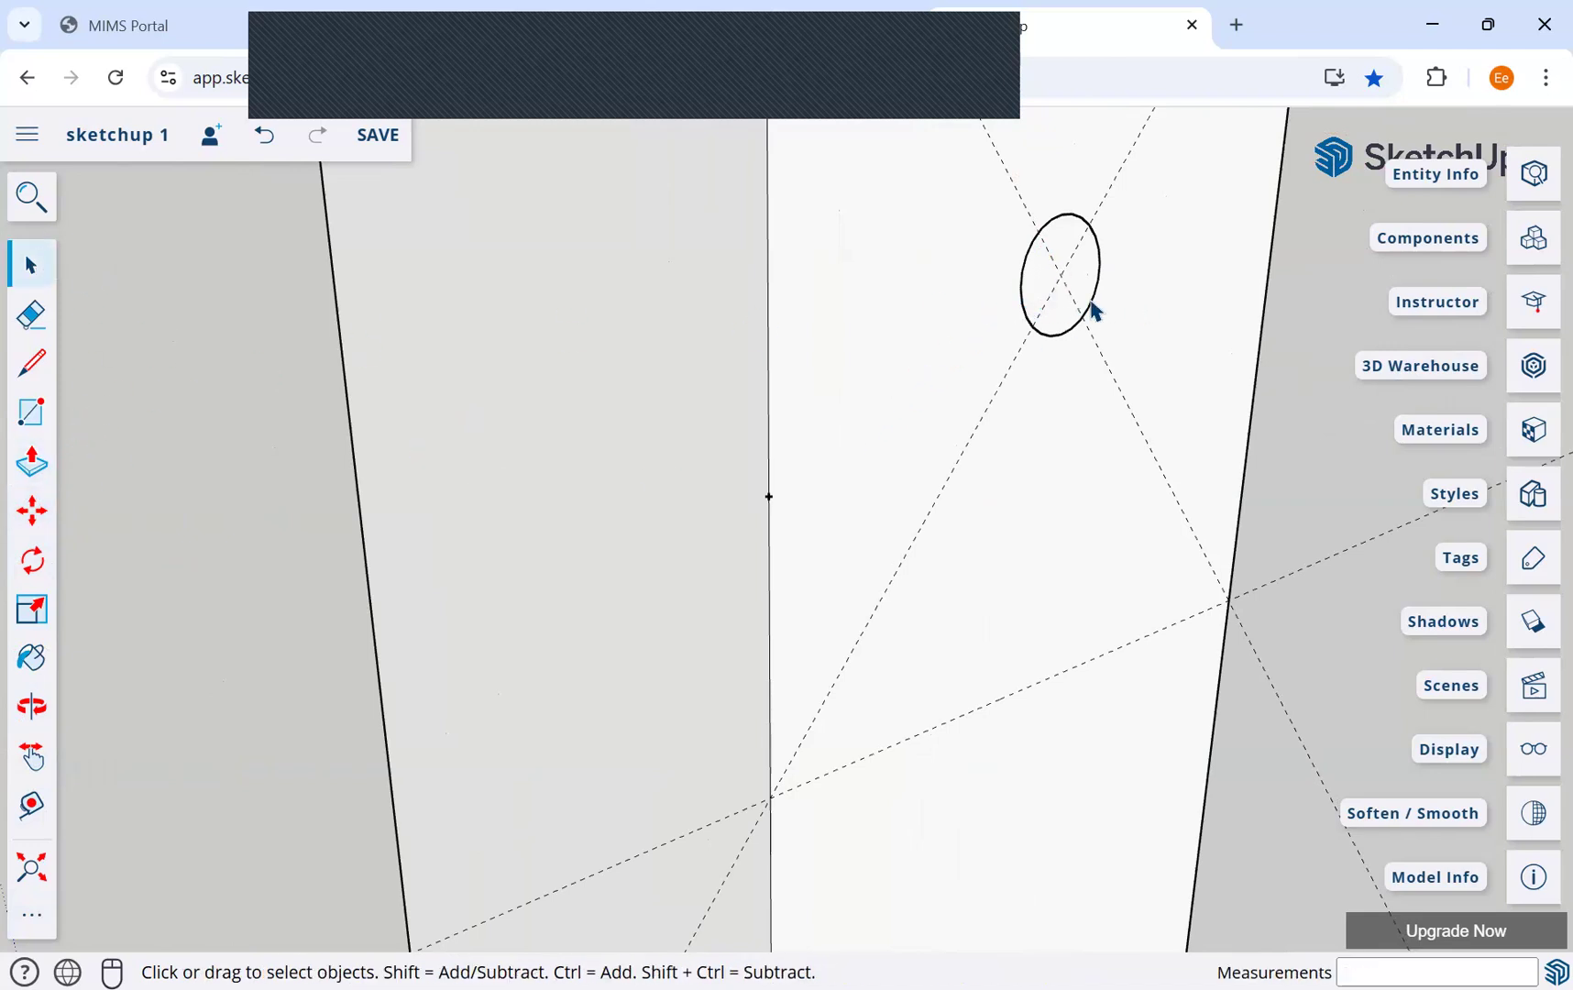
left_click(31, 462)
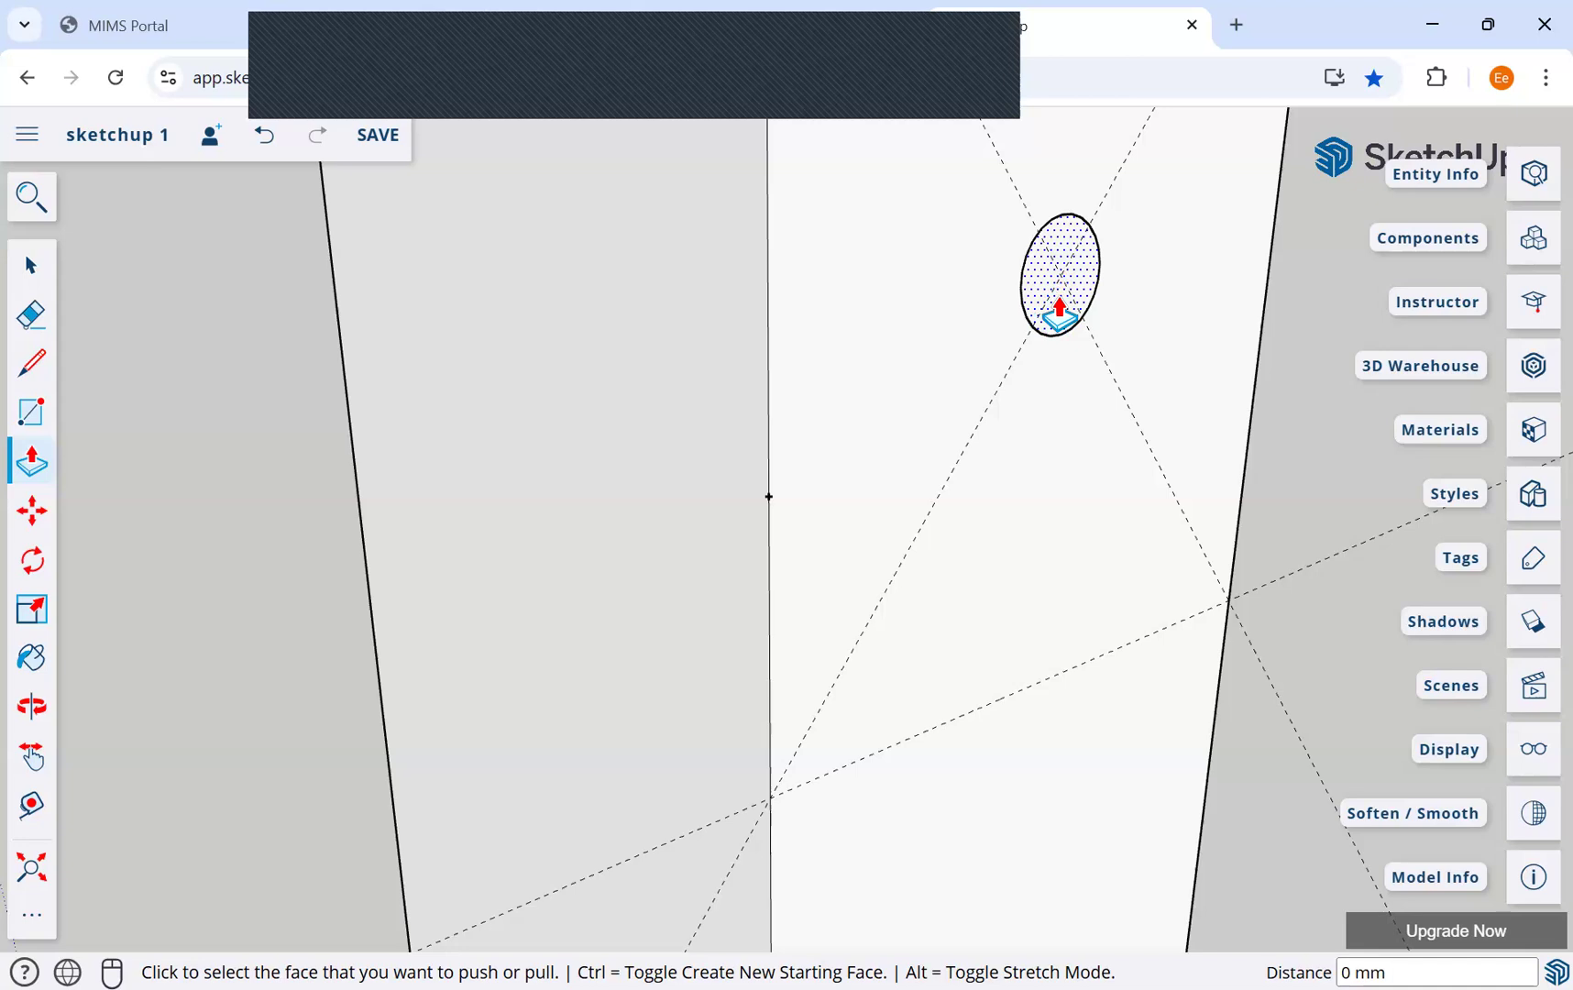
left_click(1025, 303)
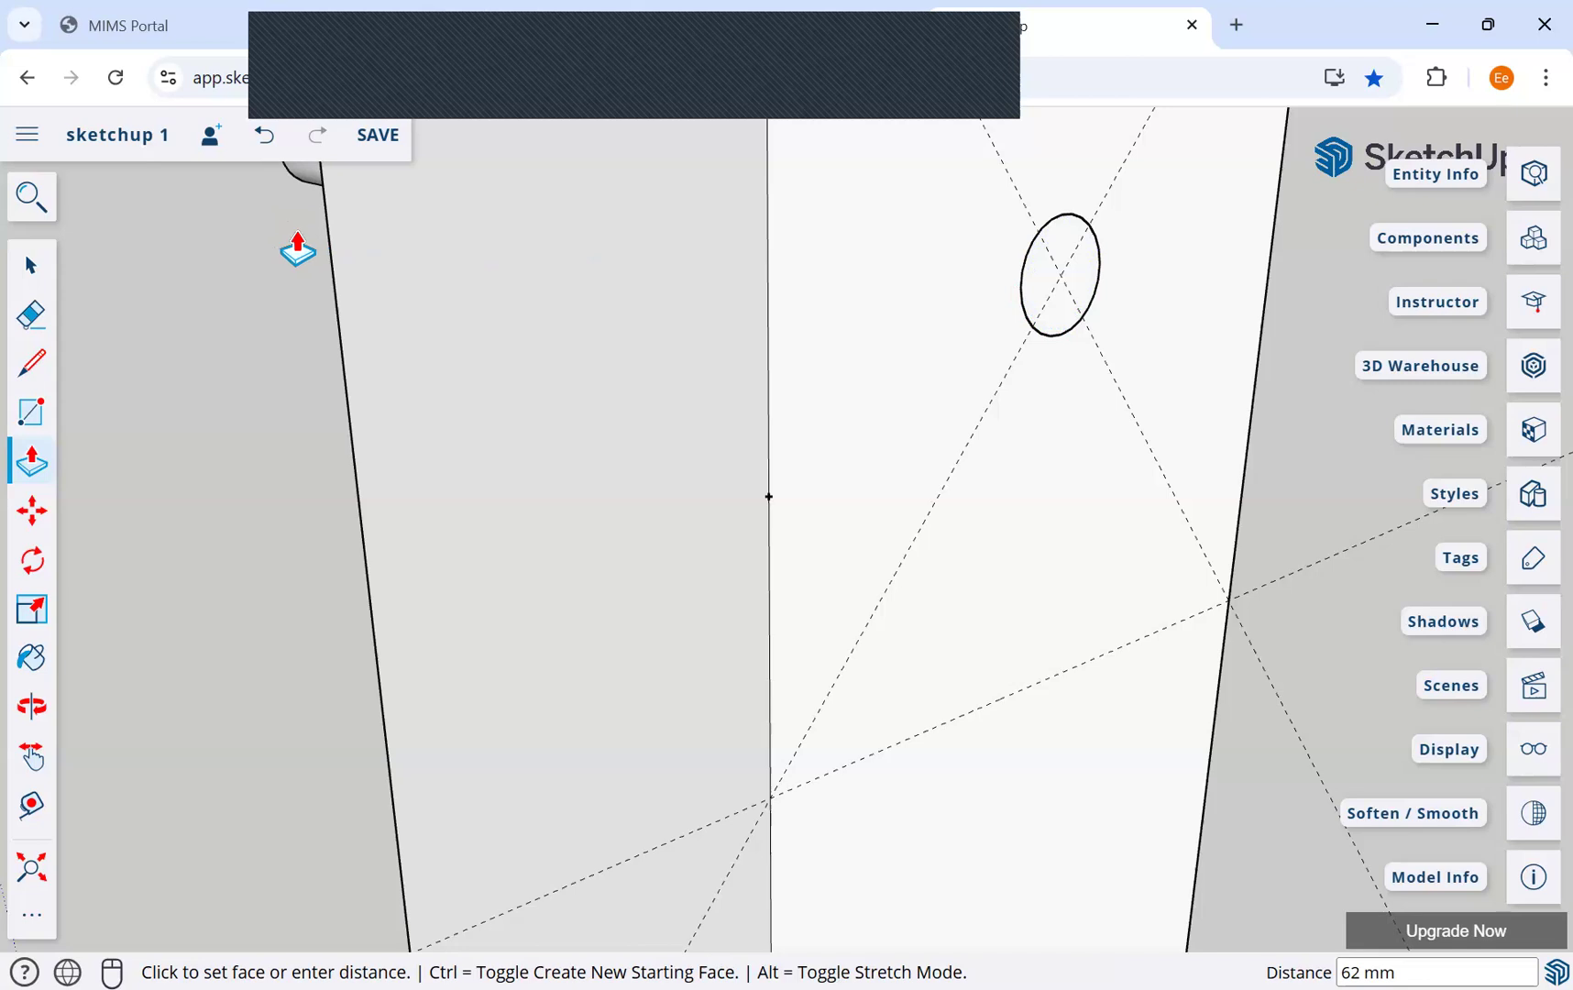
type("40")
key("Return")
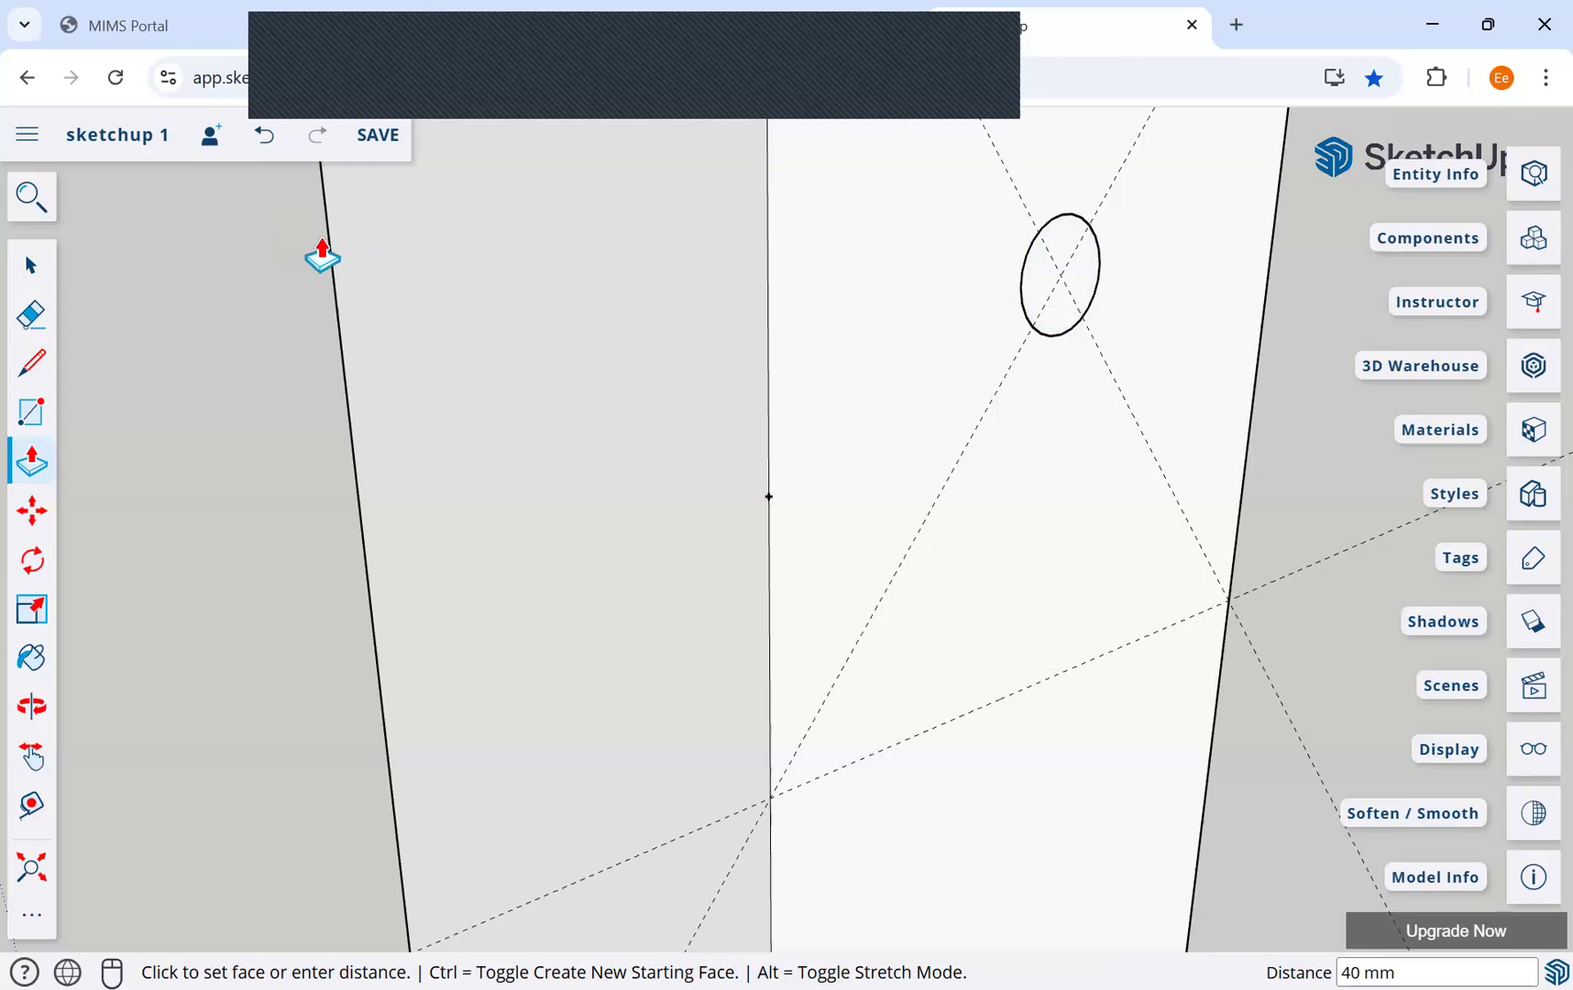
Step: Select all the connected geometry of the round bar in the post and make it a component with the default name
left_click(34, 882)
key("o")
middle_click_drag(899, 551, 456, 414)
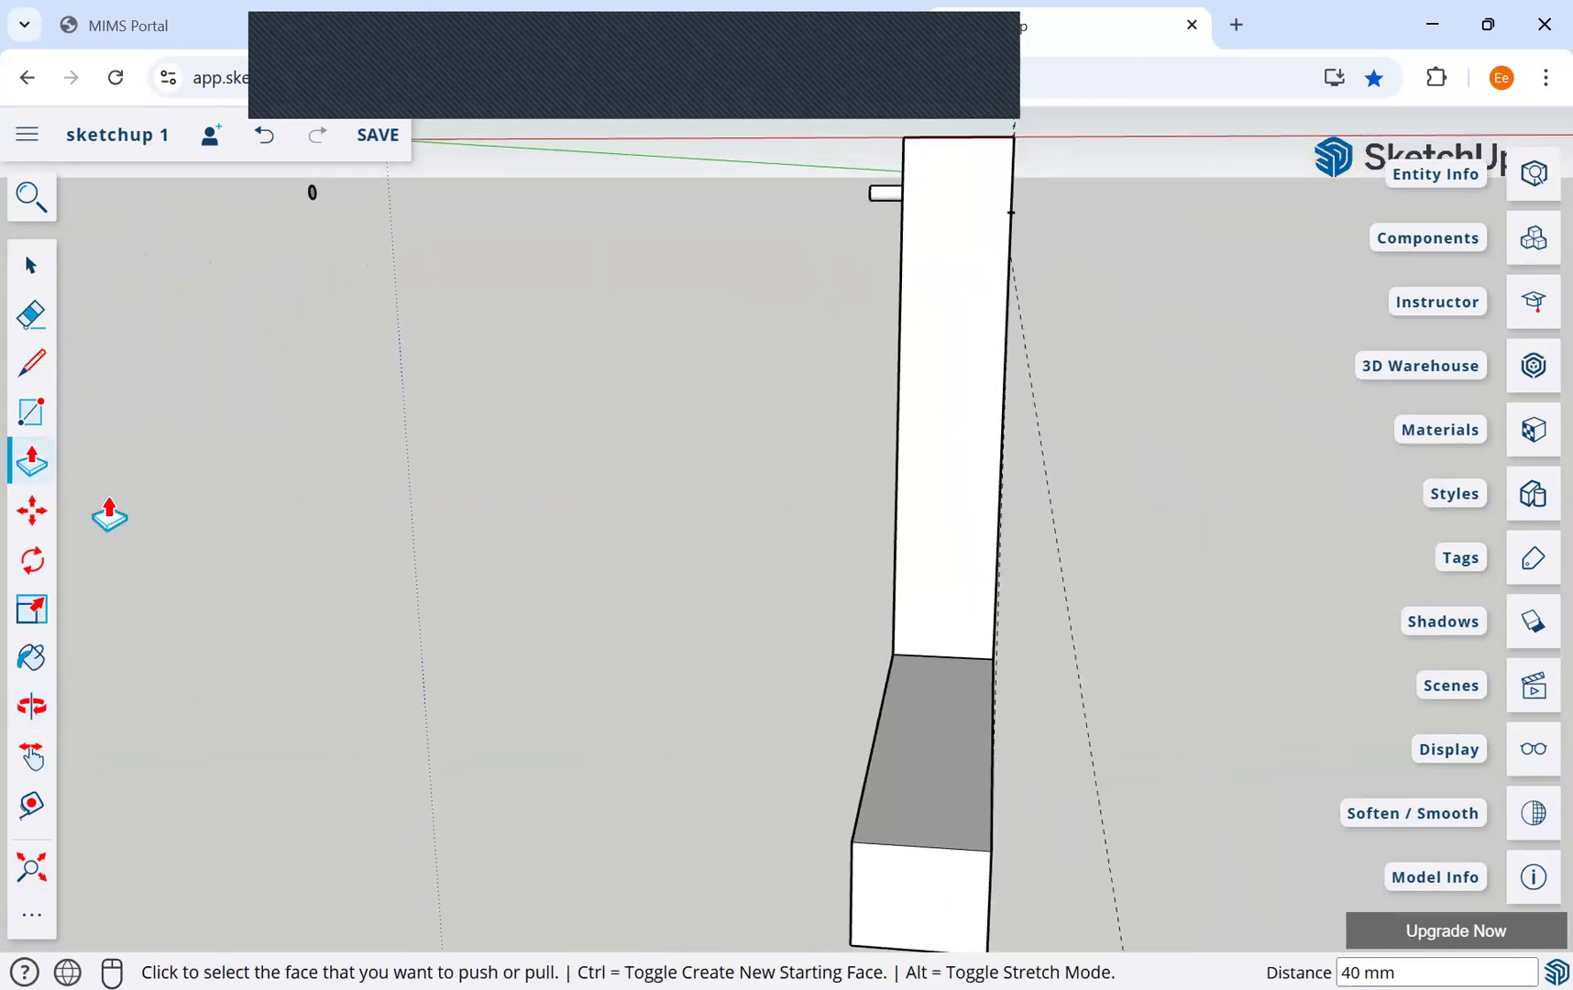
middle_click_drag(300, 434, 376, 457)
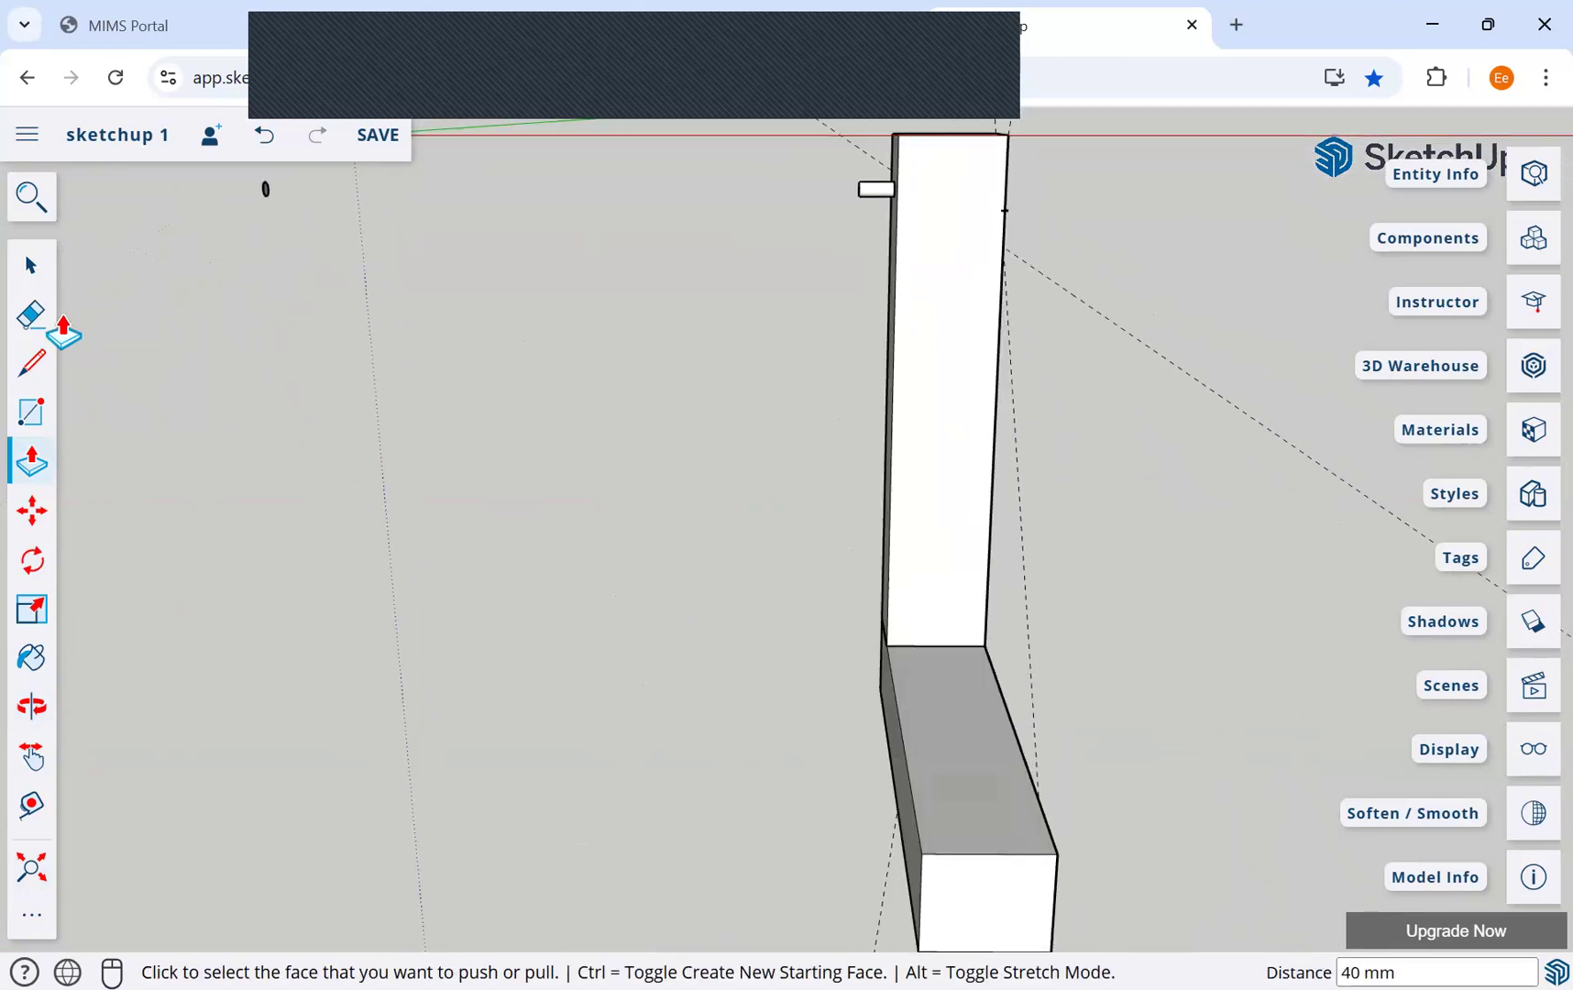
left_click(31, 265)
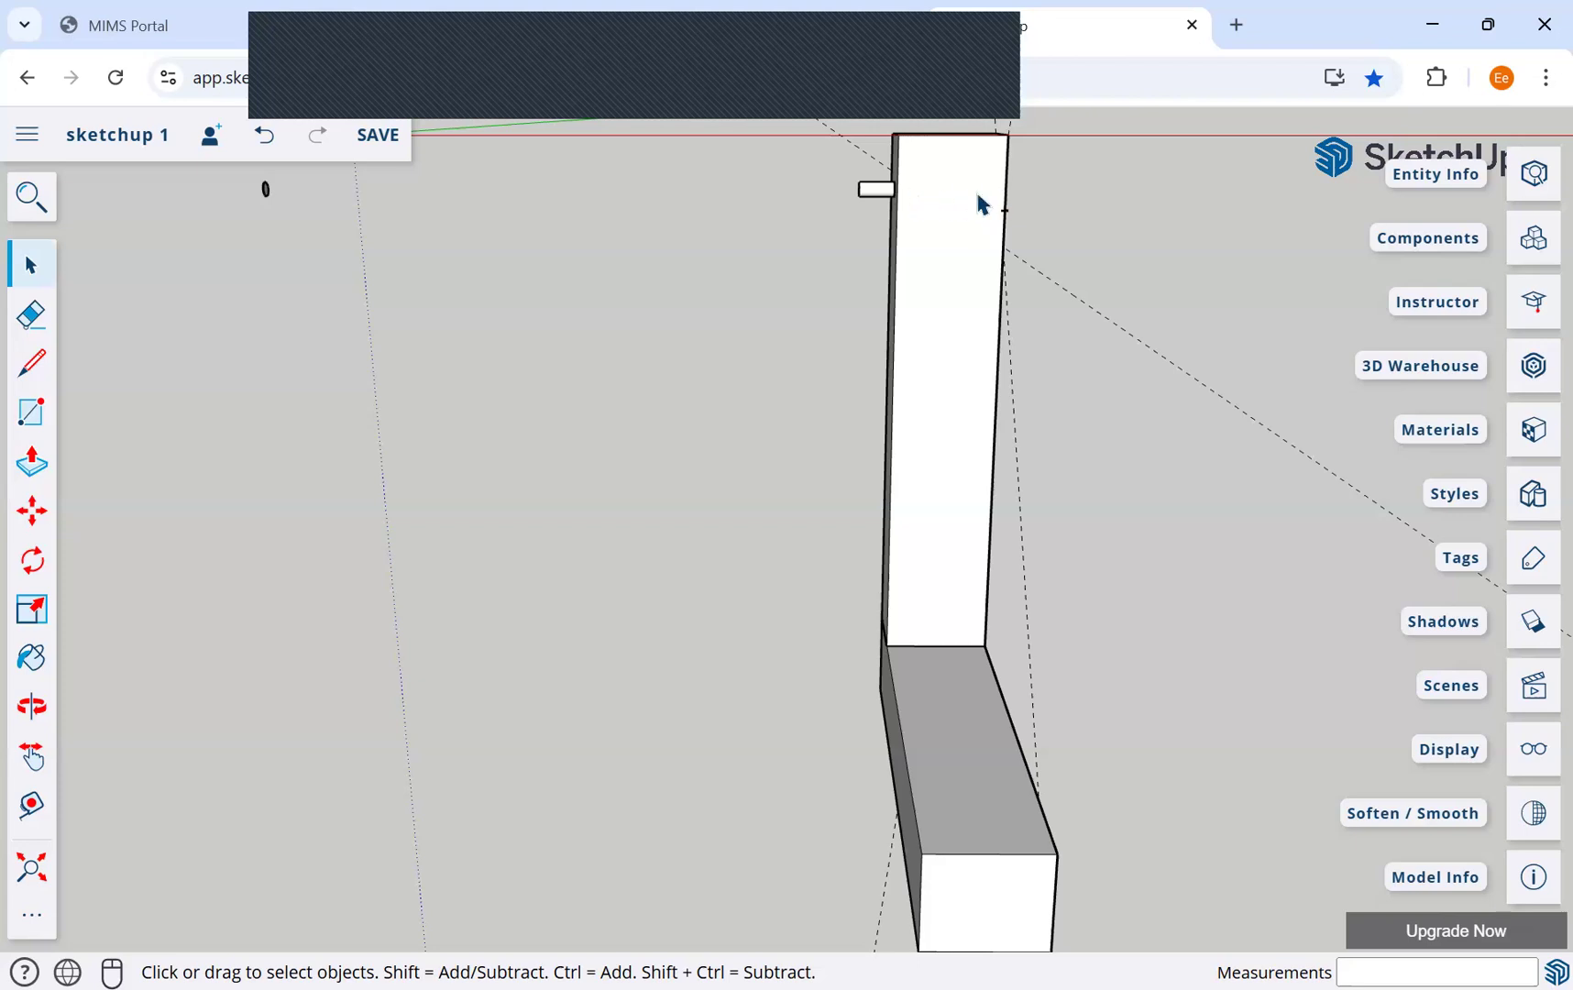
left_click(876, 191)
right_click(876, 192)
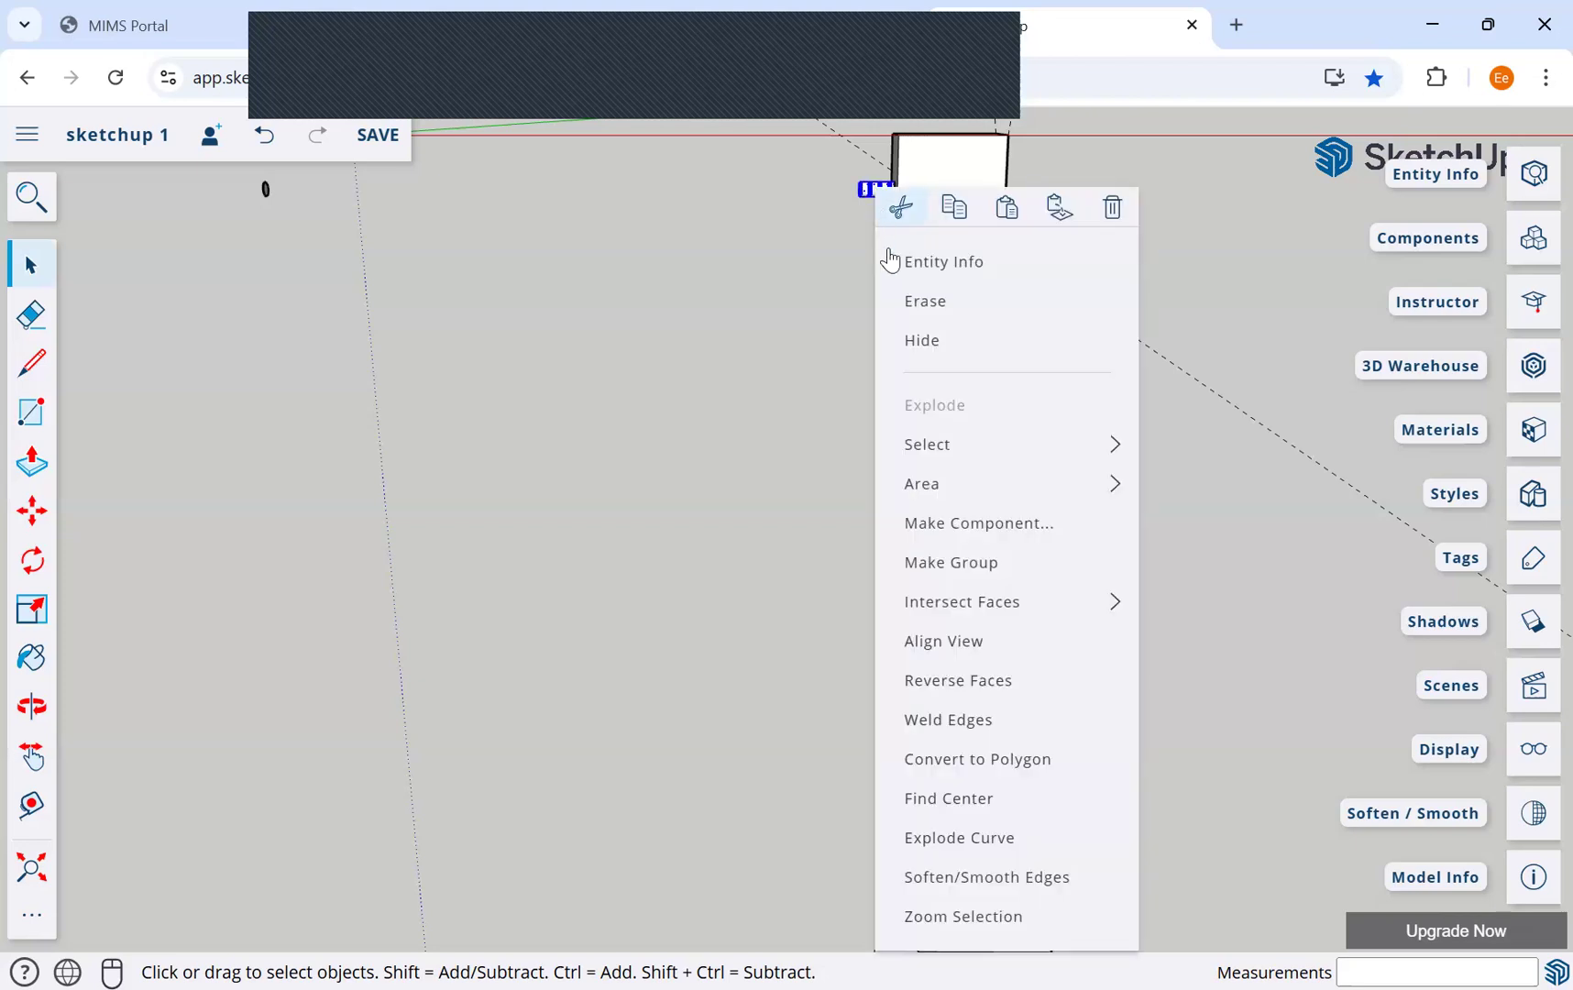
left_click(1024, 525)
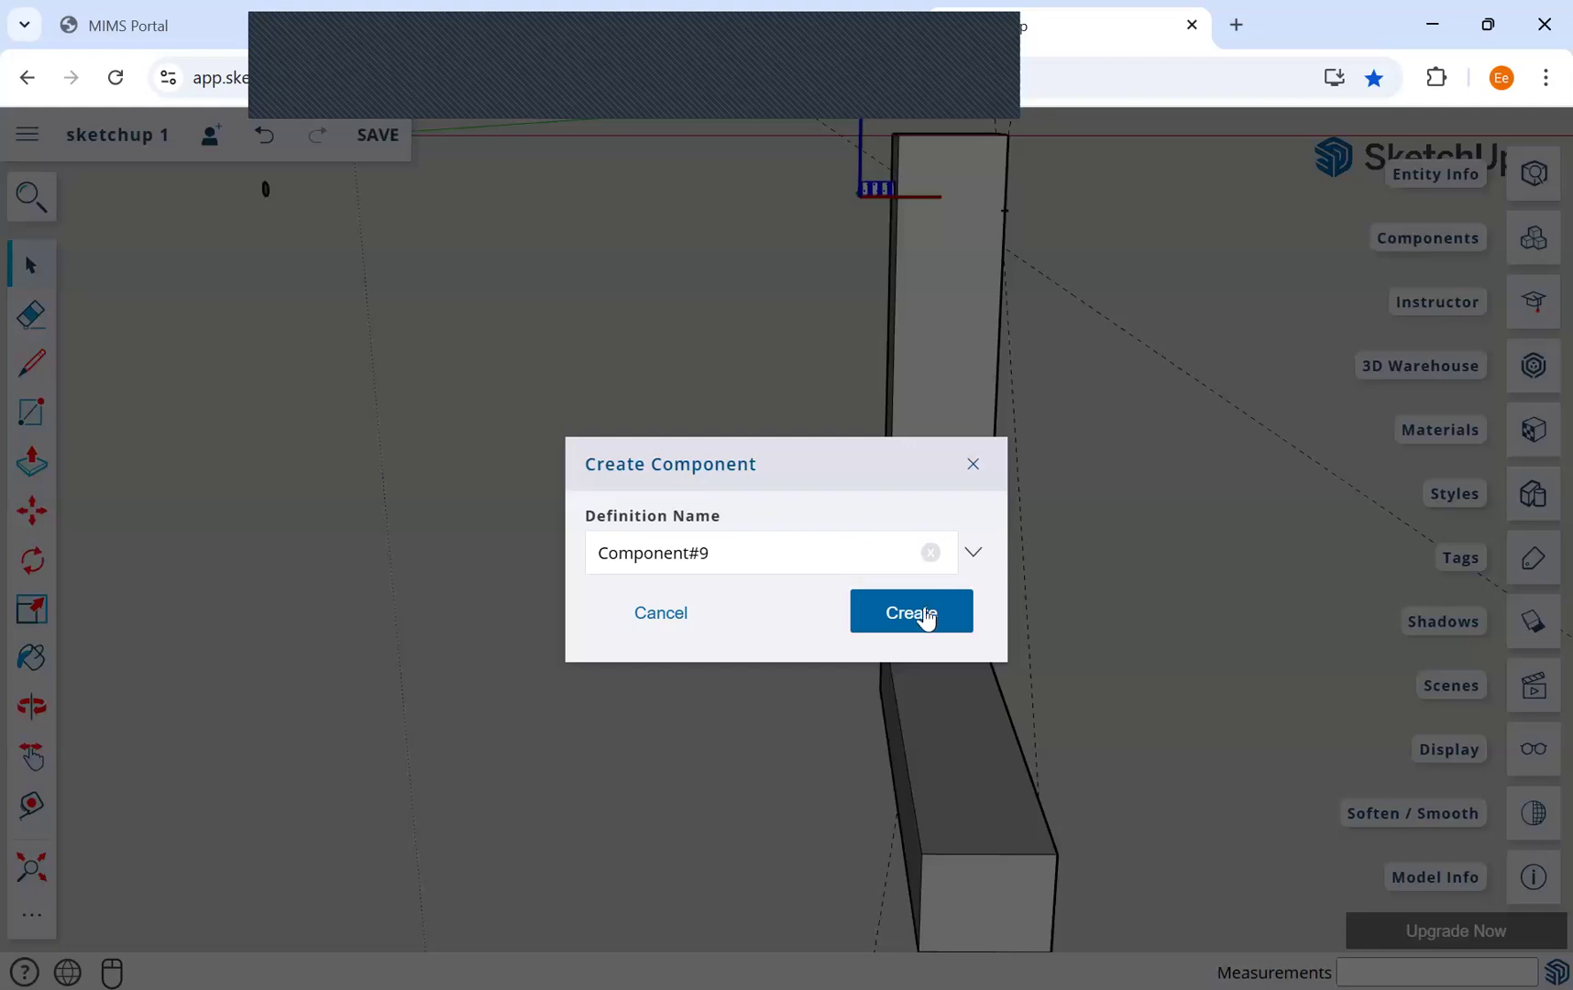
left_click(921, 616)
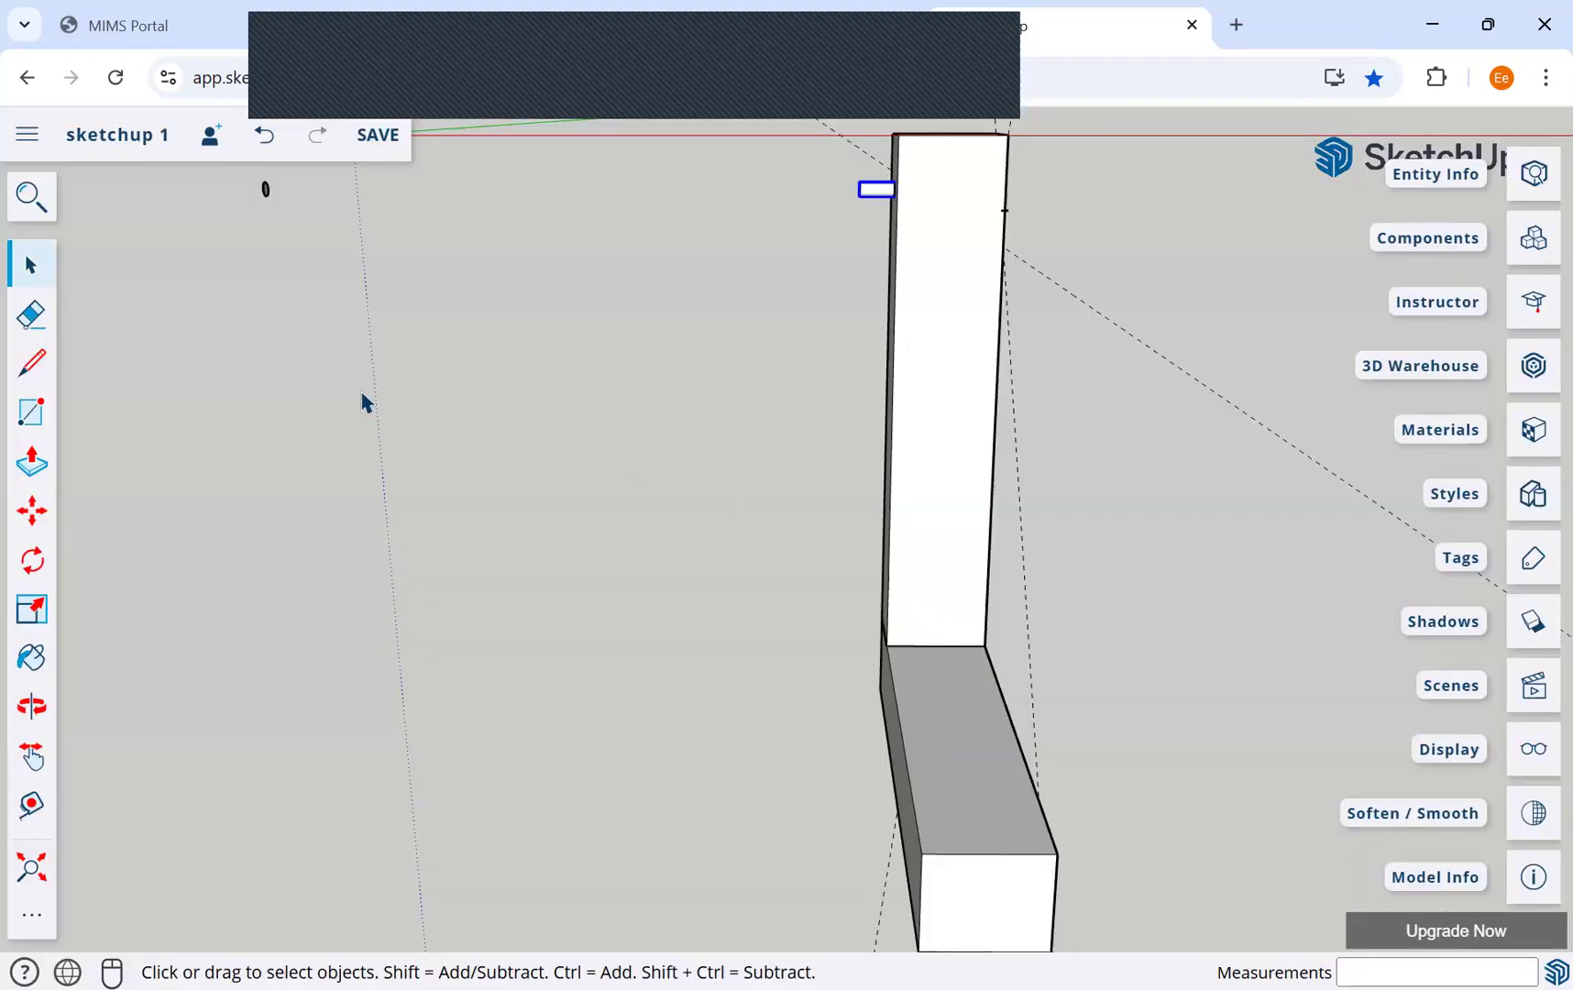
Step: Extrude the copied circular face away from the post 40 mm along the red axis towards the post
key("o")
left_click_drag(257, 317, 481, 359)
key("space")
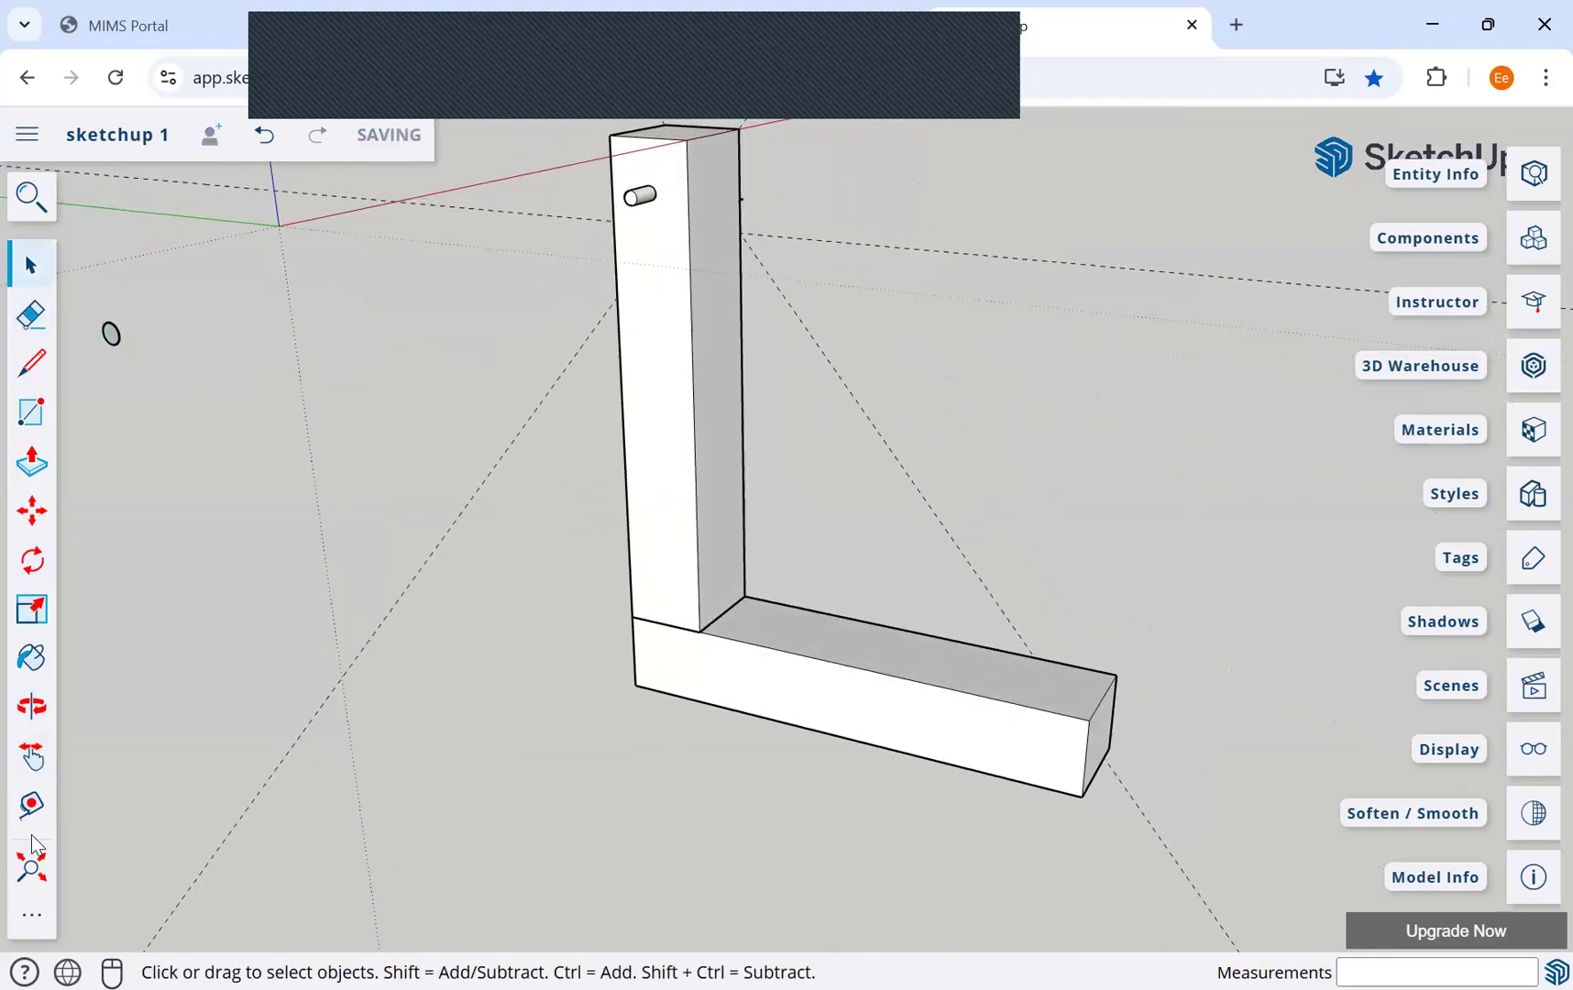
left_click(33, 461)
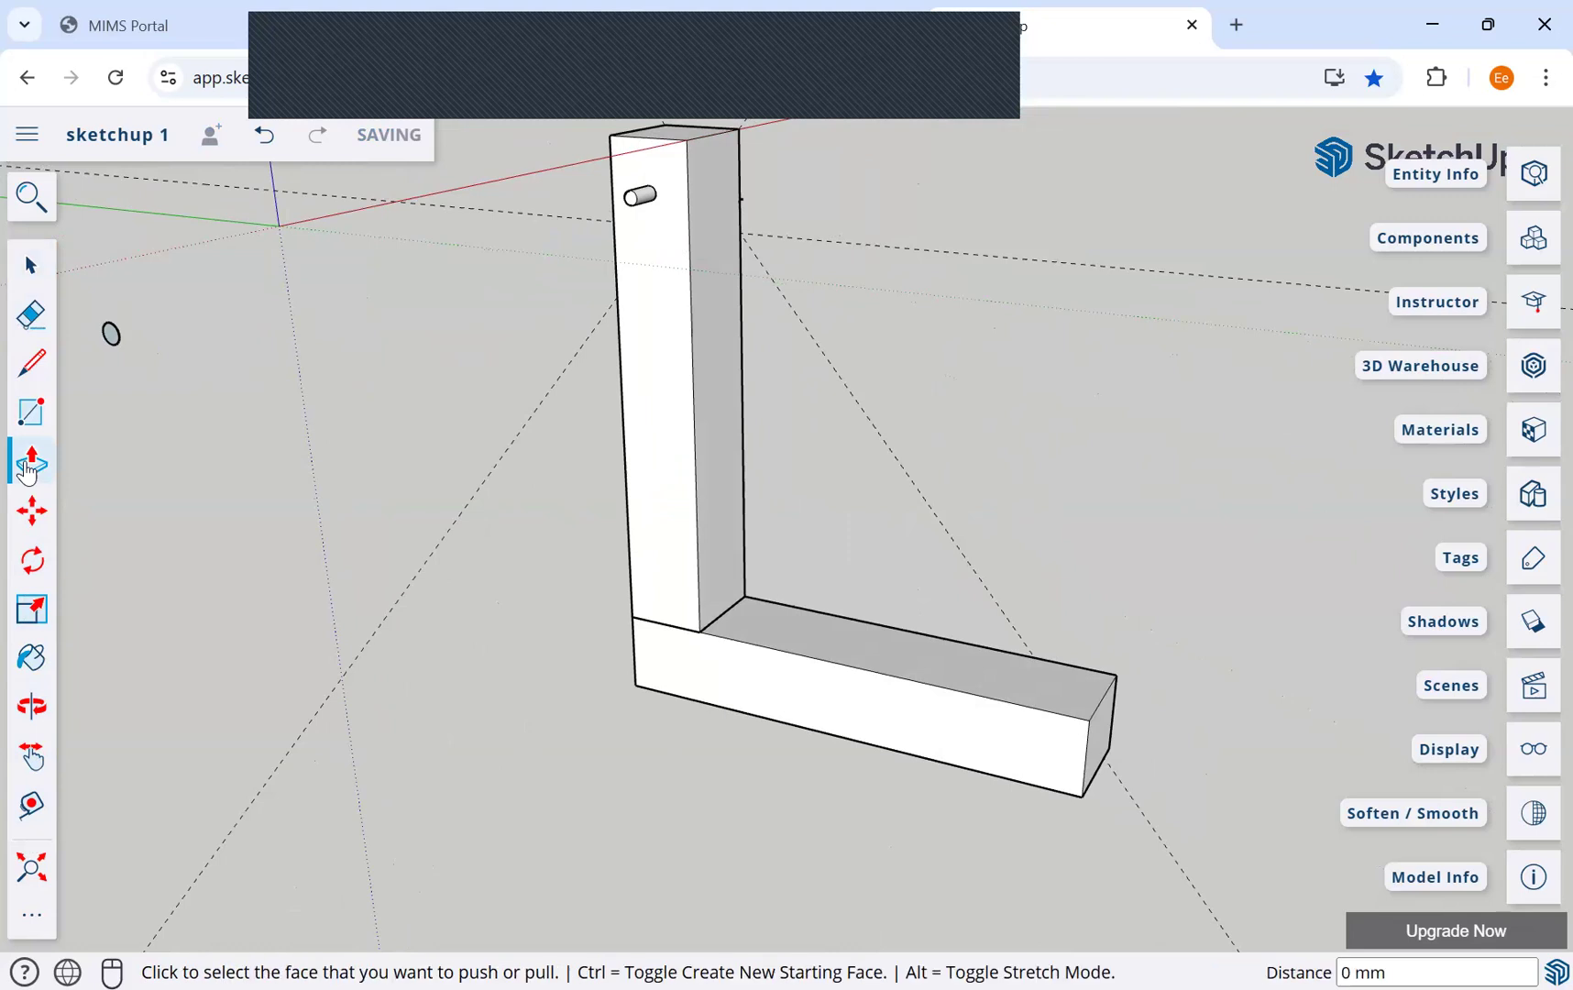
left_click(109, 344)
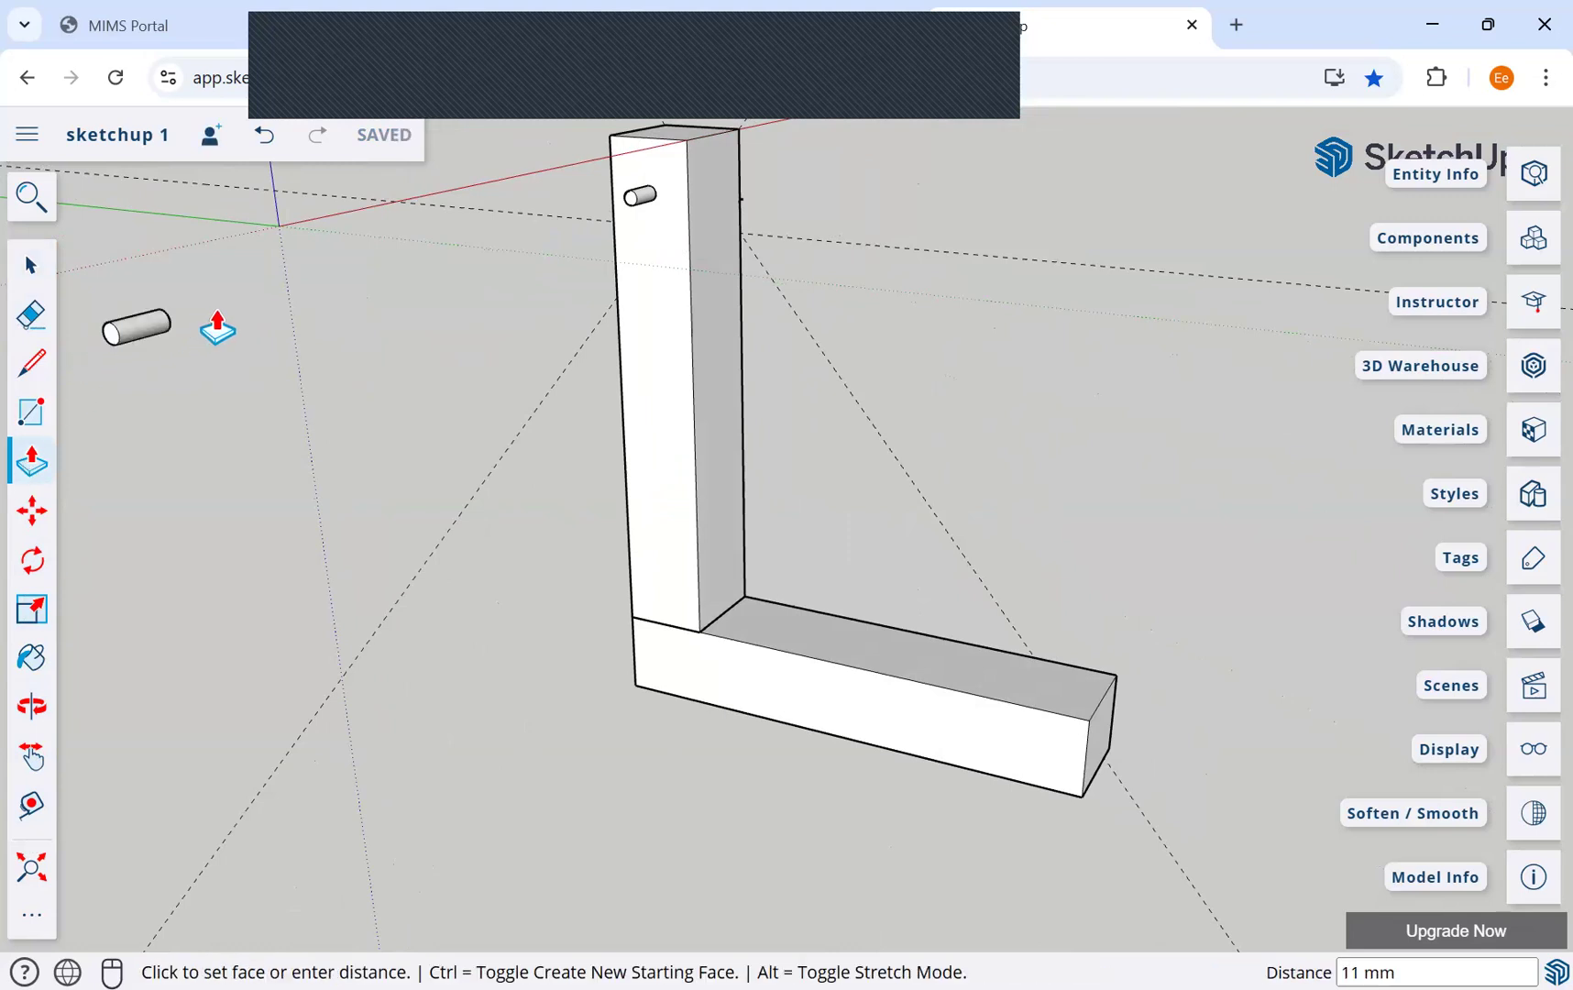
left_click(287, 304)
type("40")
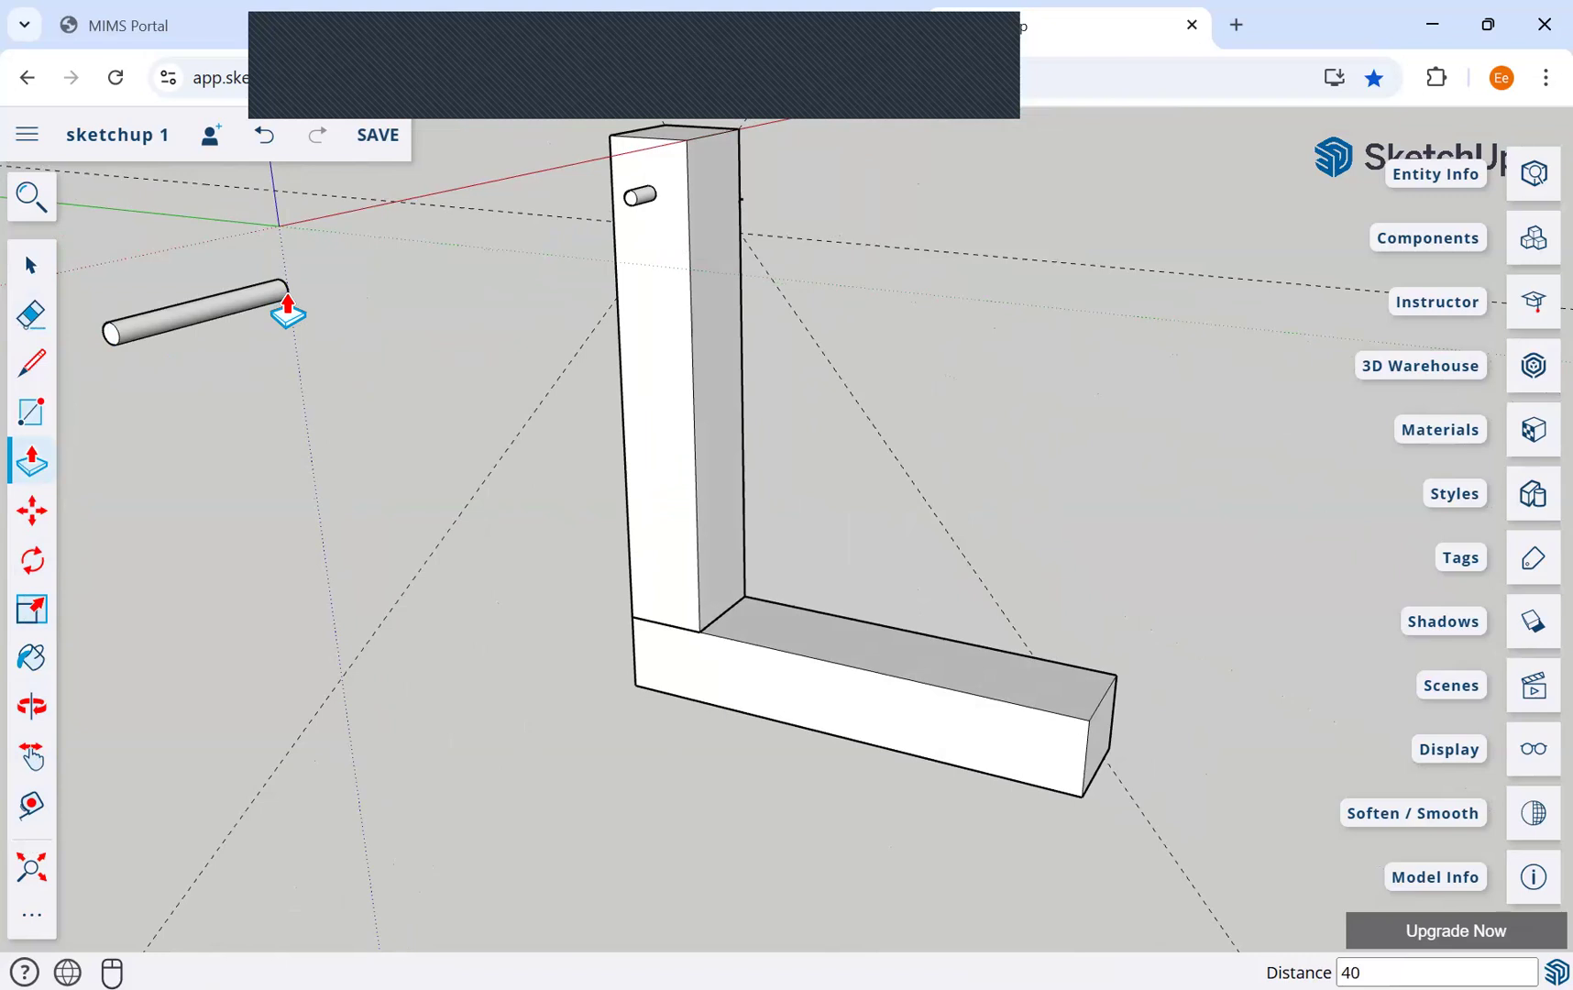
key("Return")
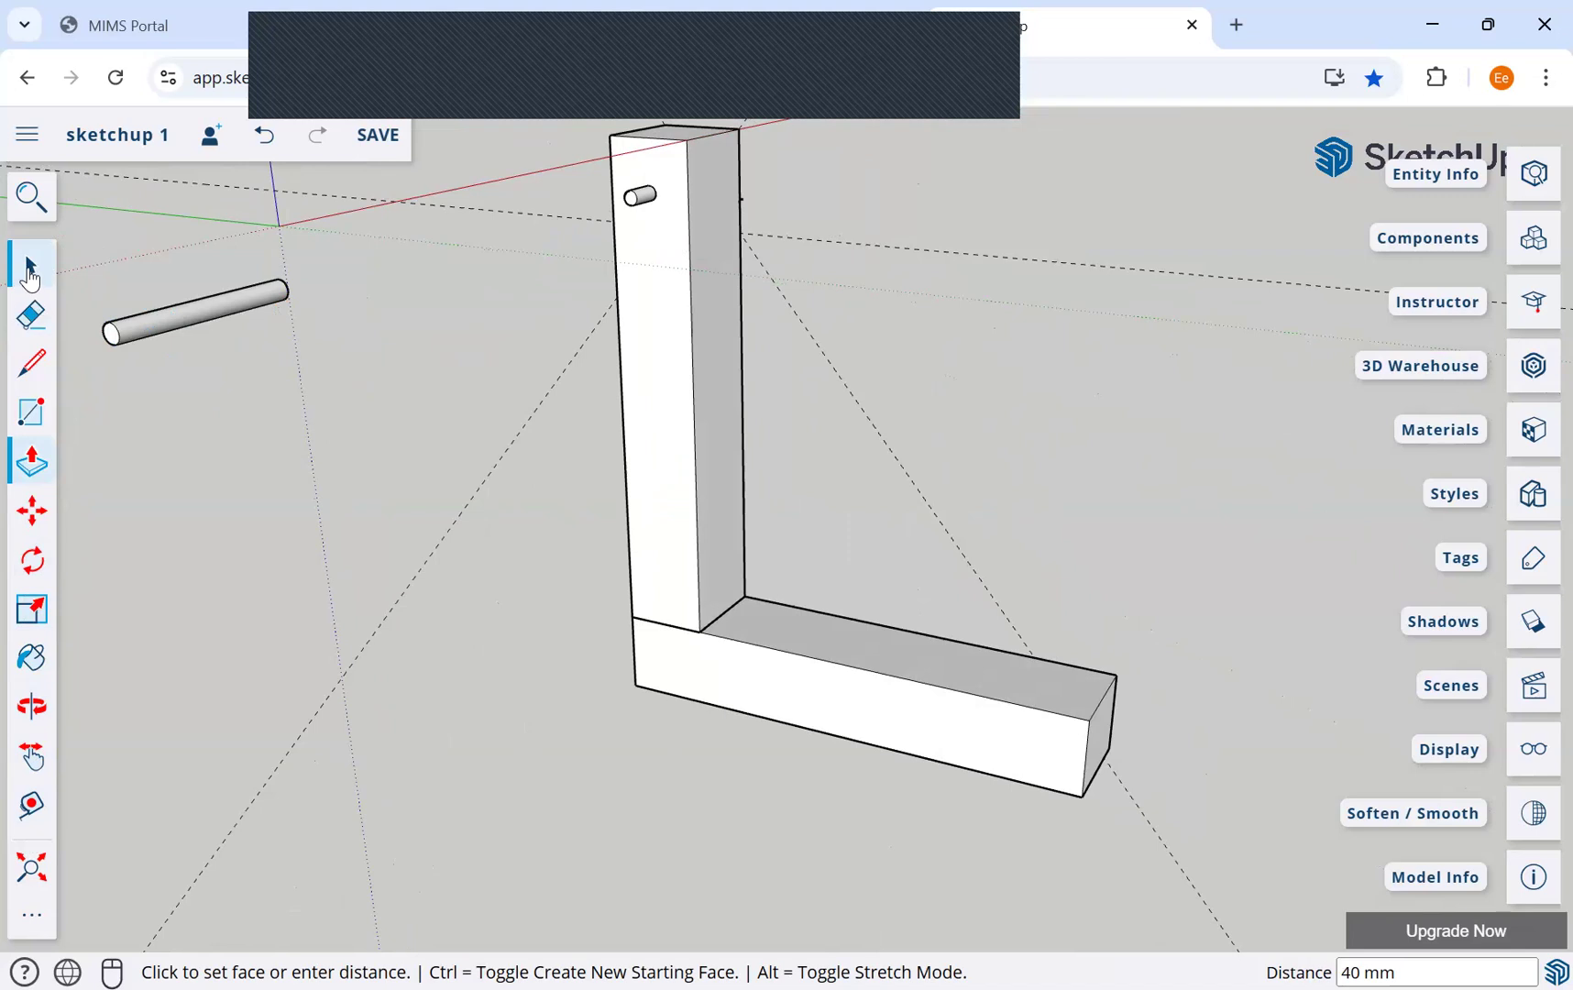
Step: Select all the connected geometry of the detached round bar and make it a component with the default name
key("space")
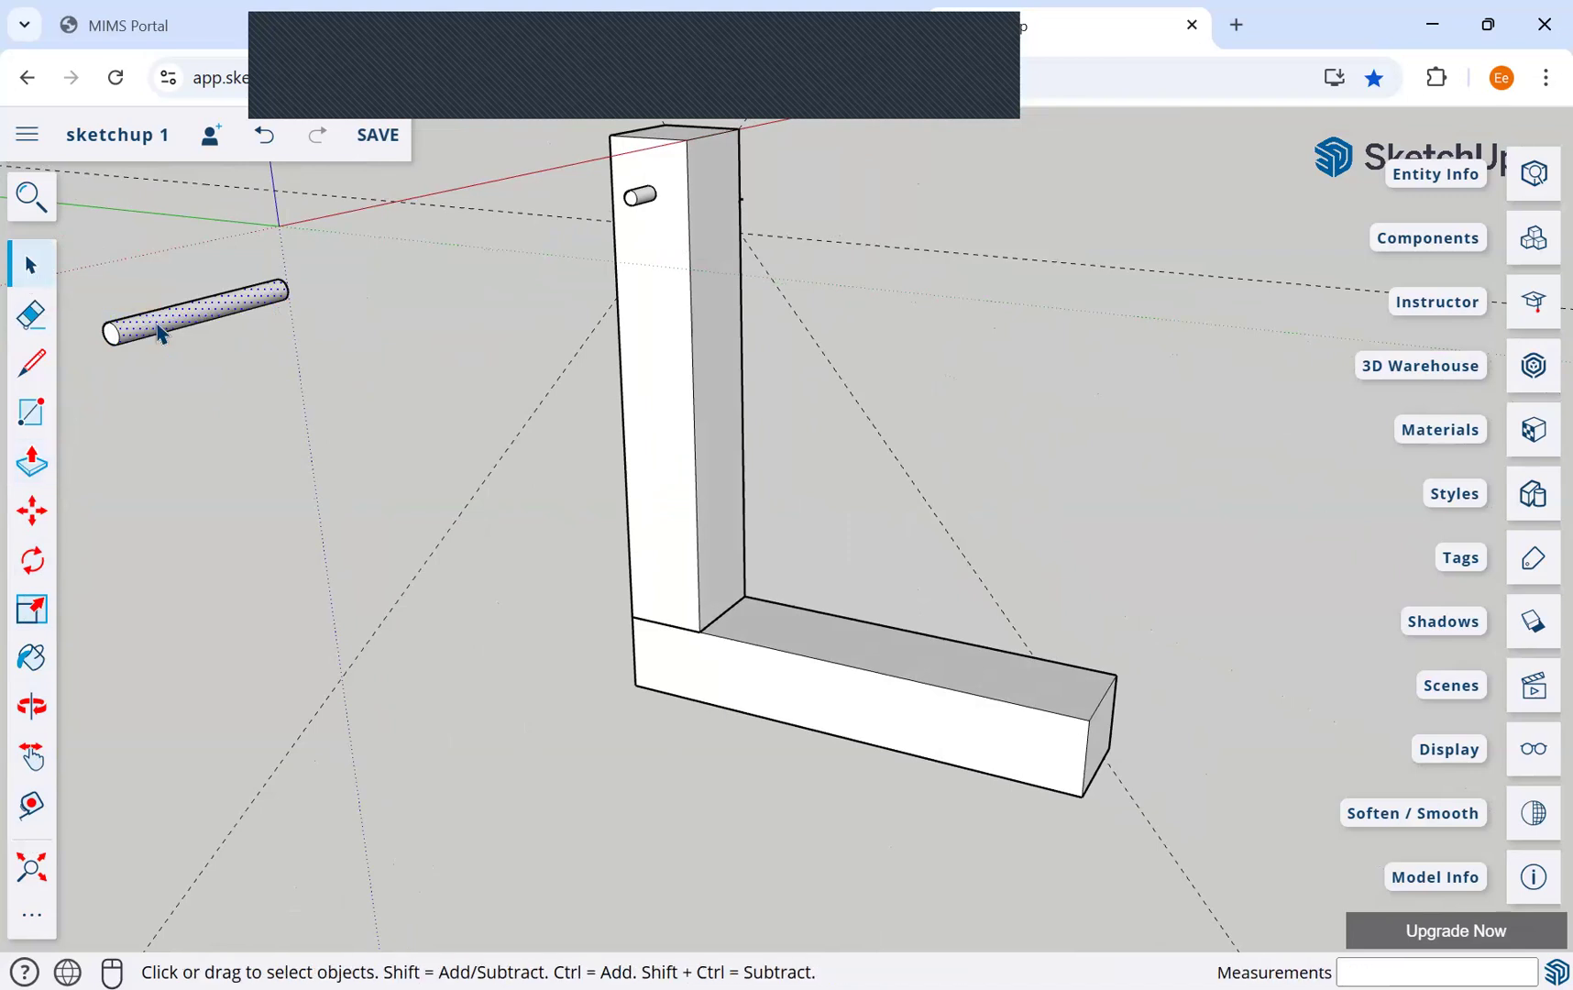
left_click(160, 334)
right_click(161, 334)
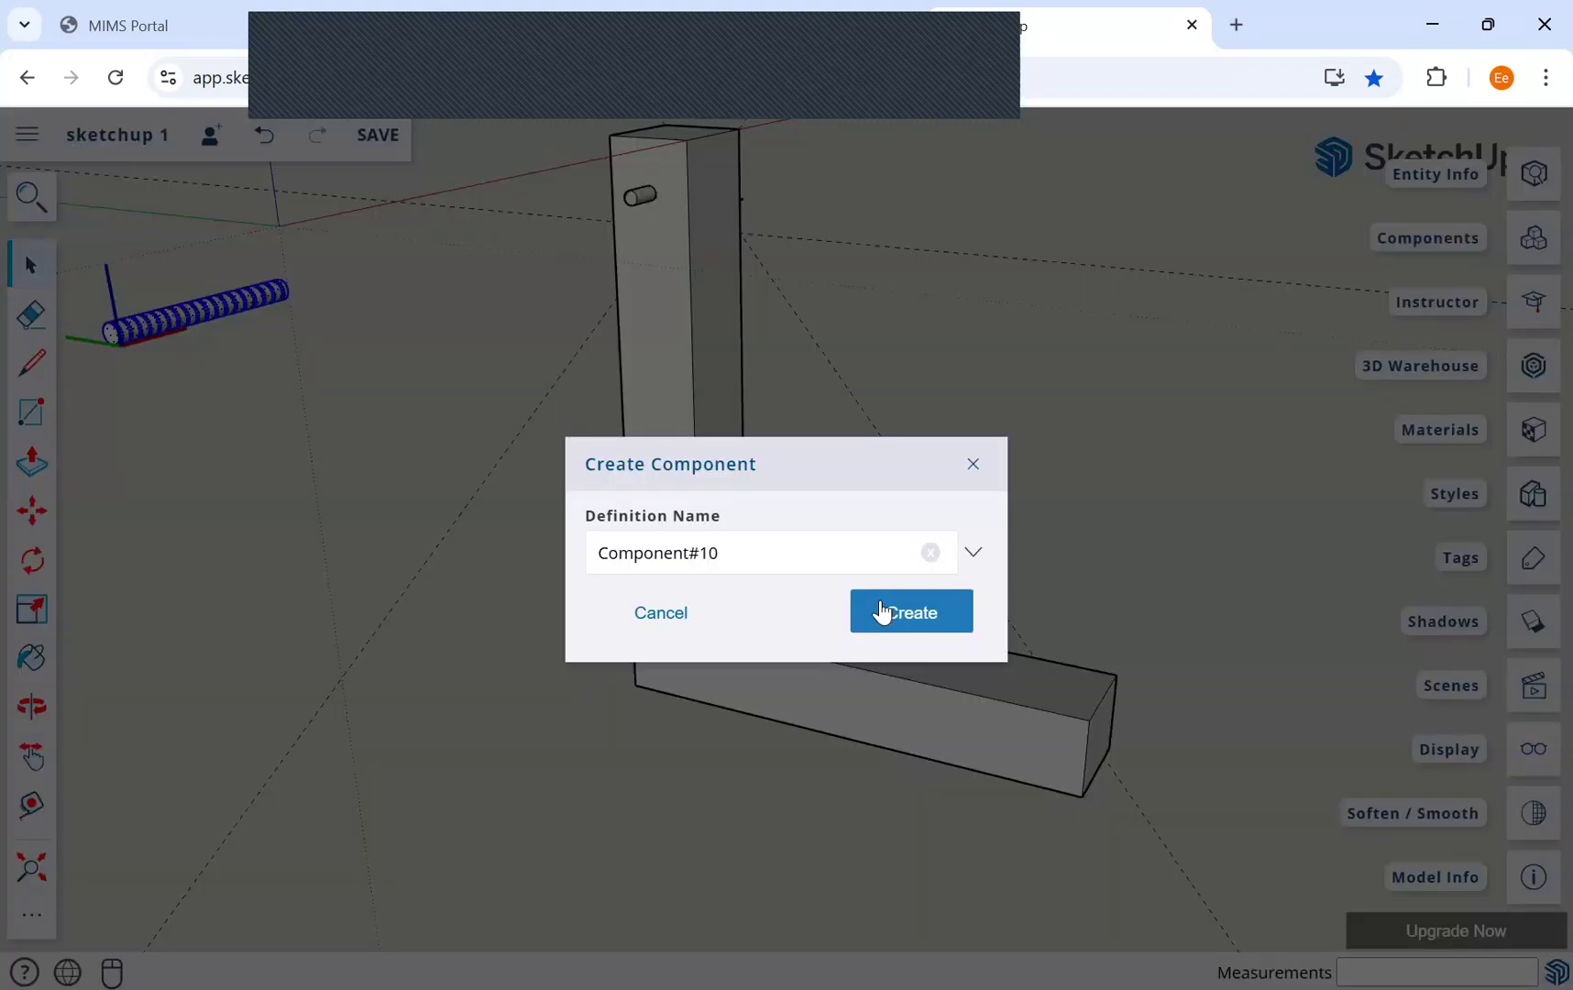
left_click(880, 611)
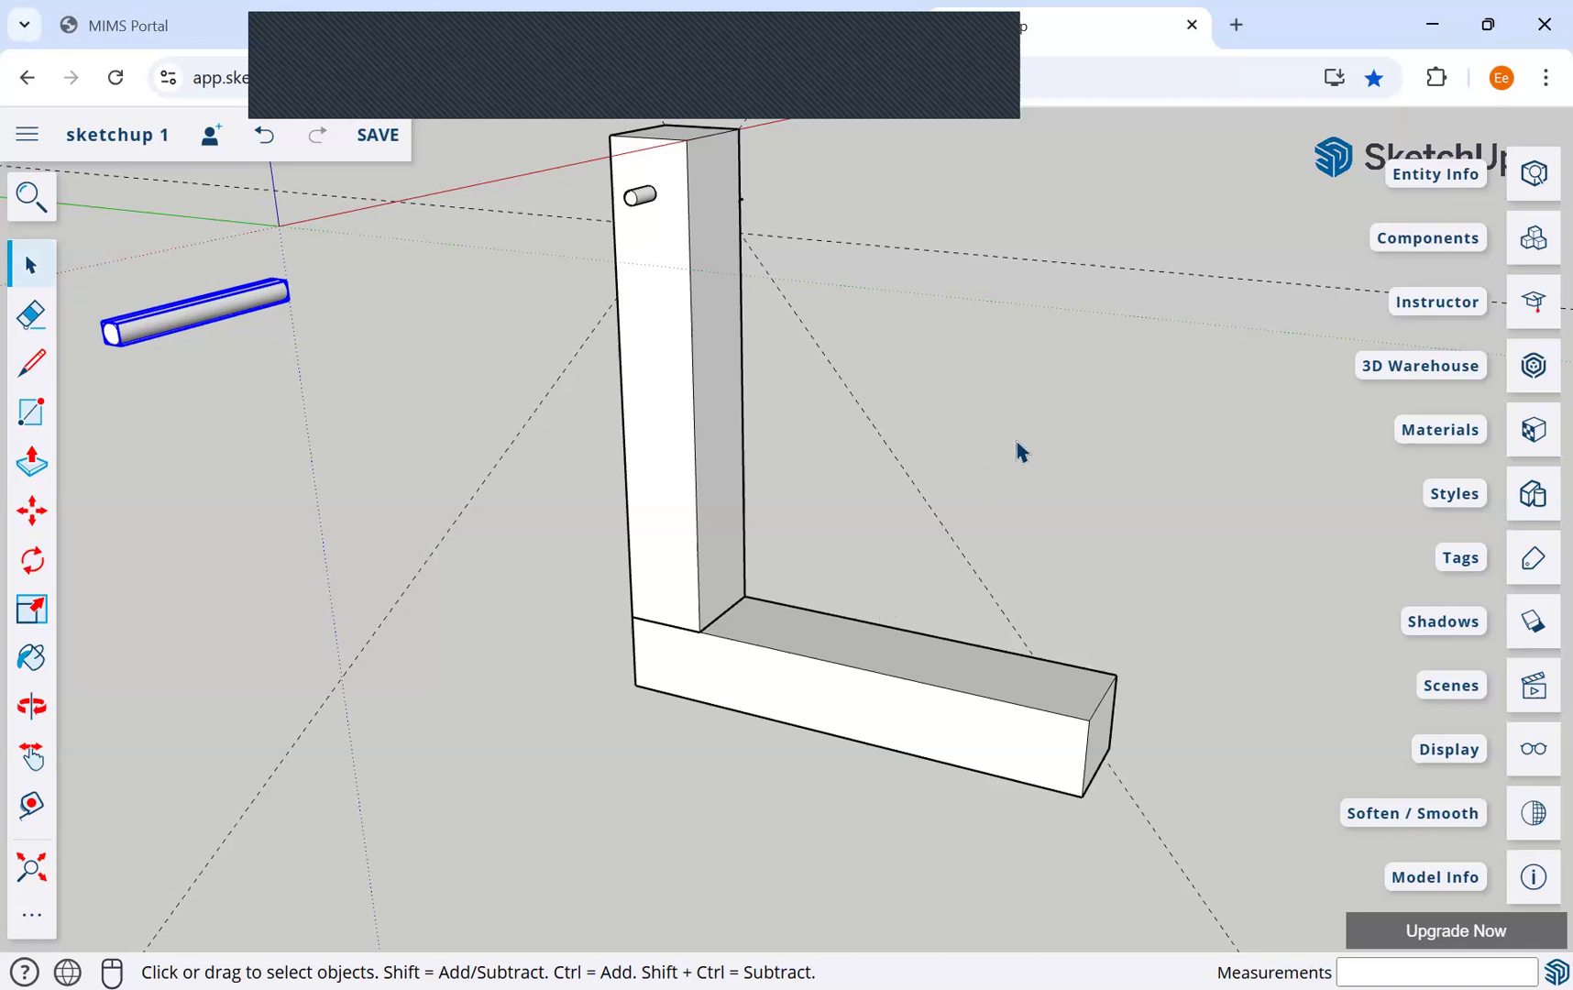
left_click(81, 328)
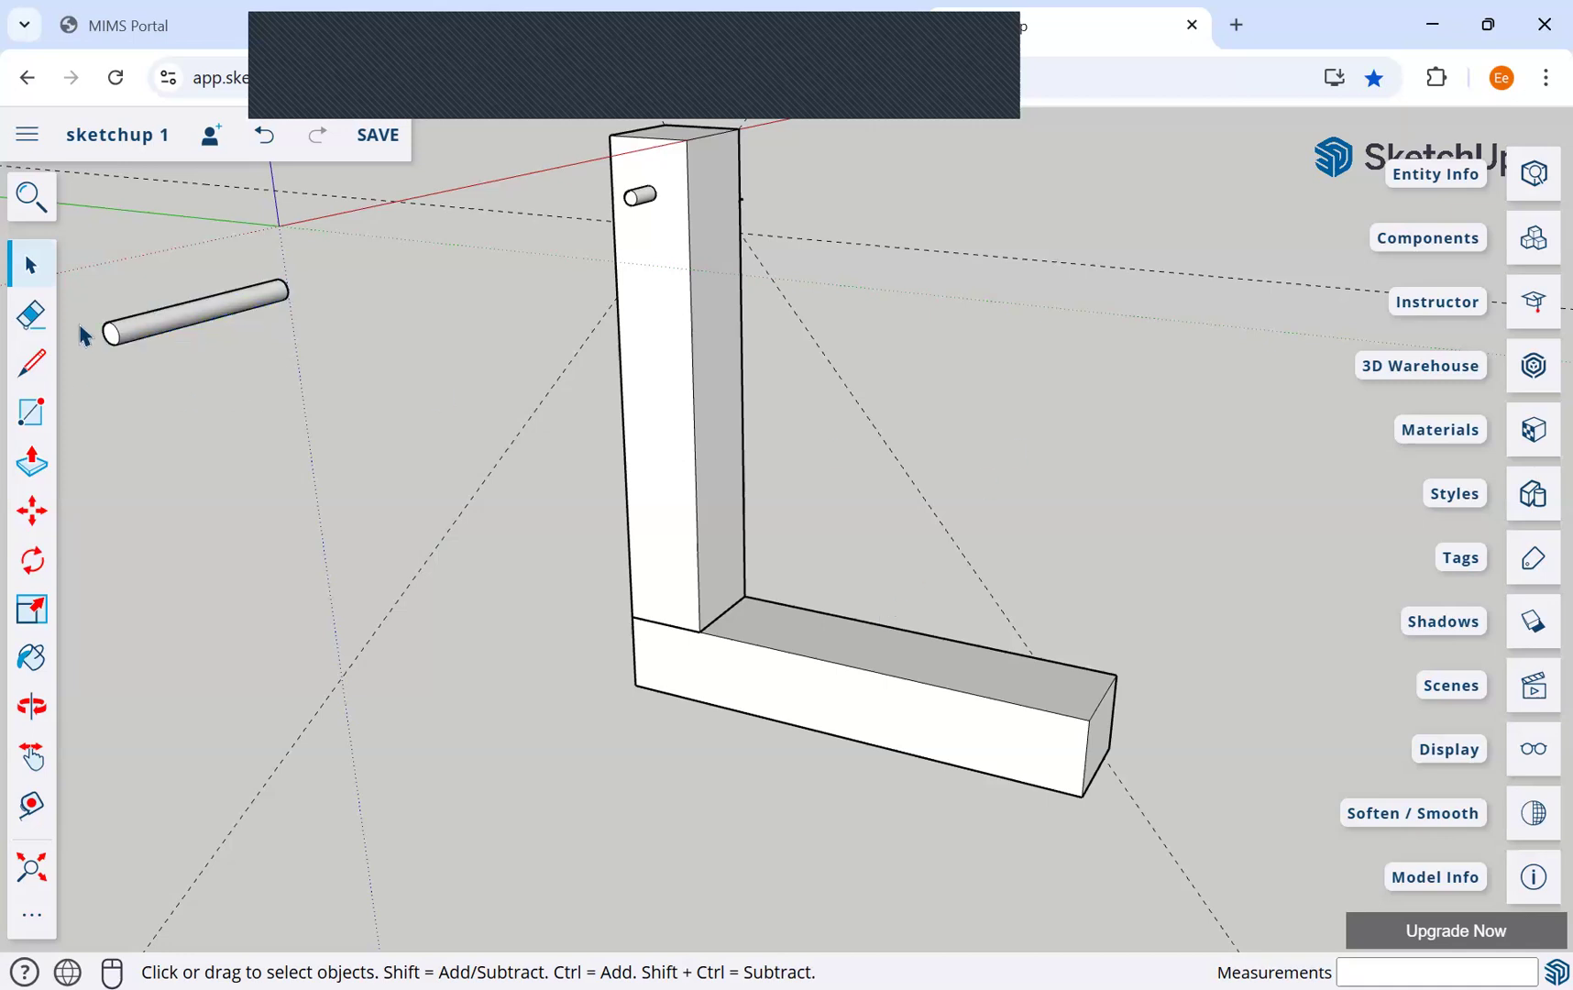
Step: Search for the unhide commands and unhide all hidden objects in the model
left_click(57, 209)
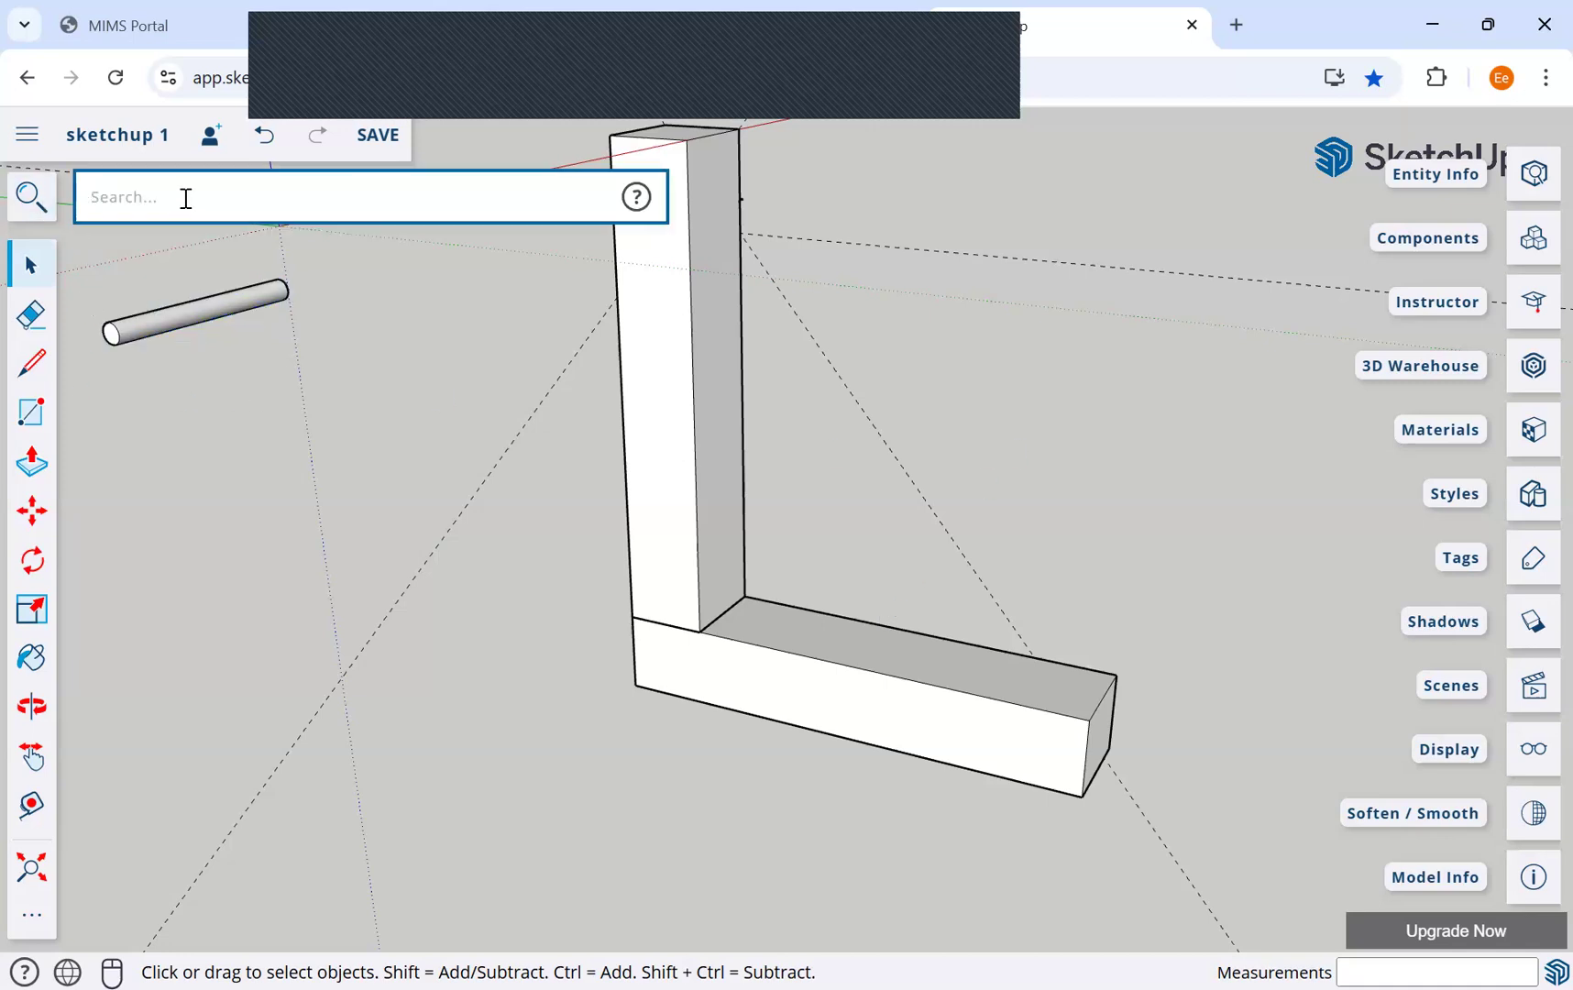
type("unhide")
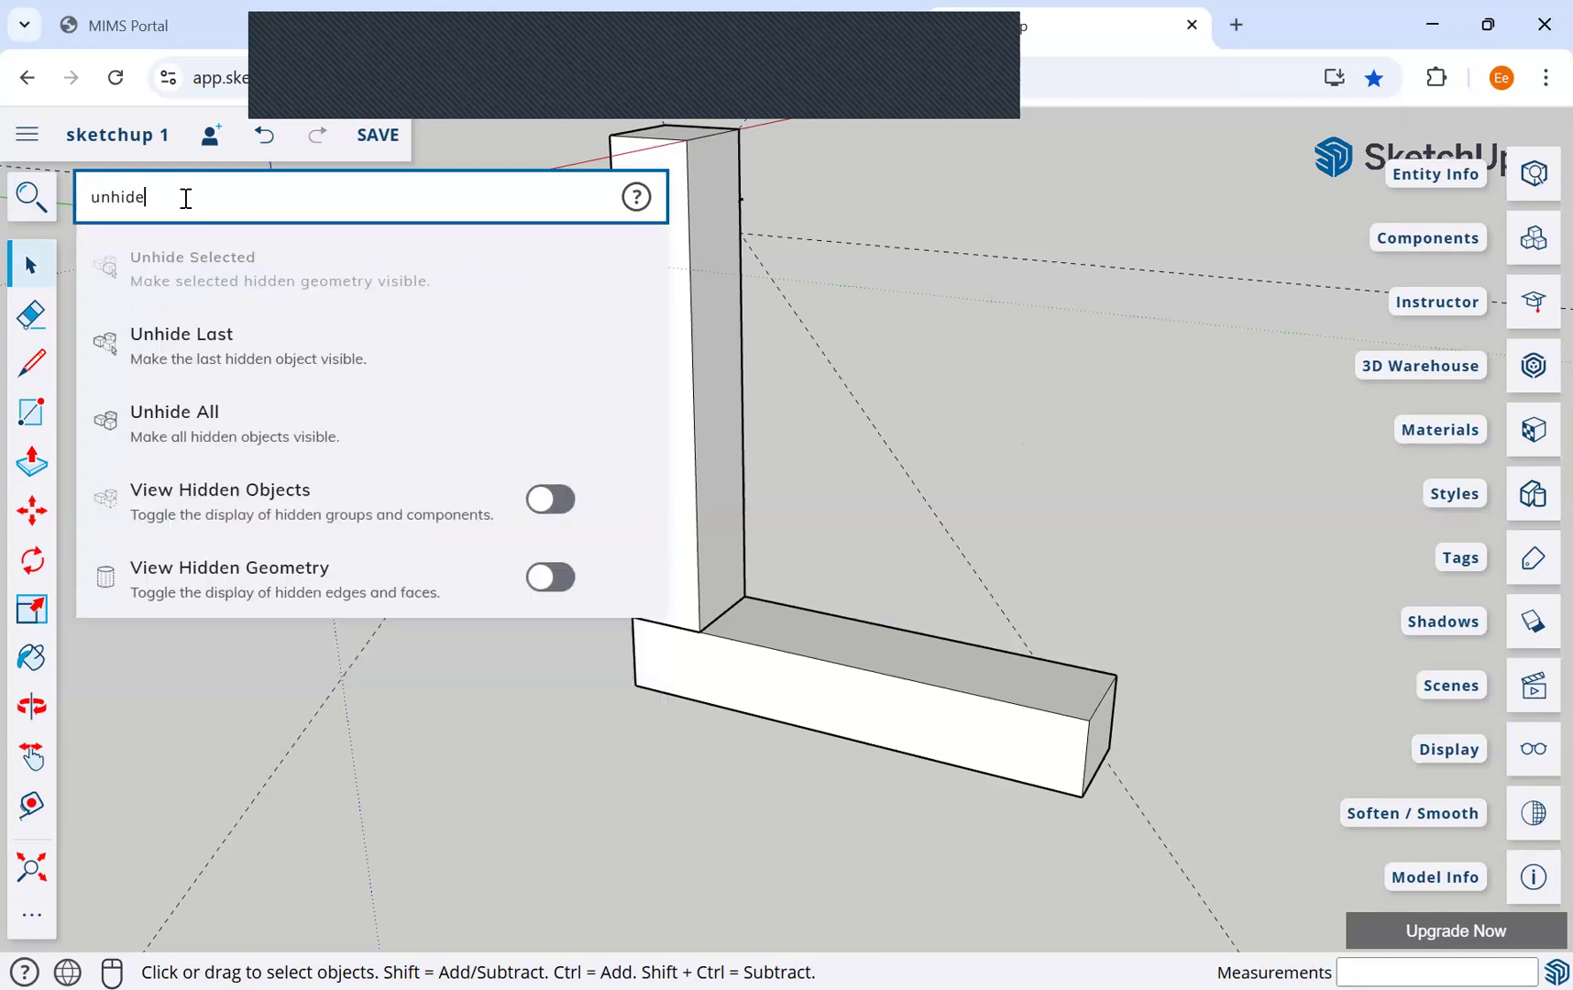
left_click(216, 421)
Step: Copy the upright post and its foot 180 mm along the top beam, from the post's outer top corner to the beam's far end corner
middle_click_drag(882, 395, 806, 395)
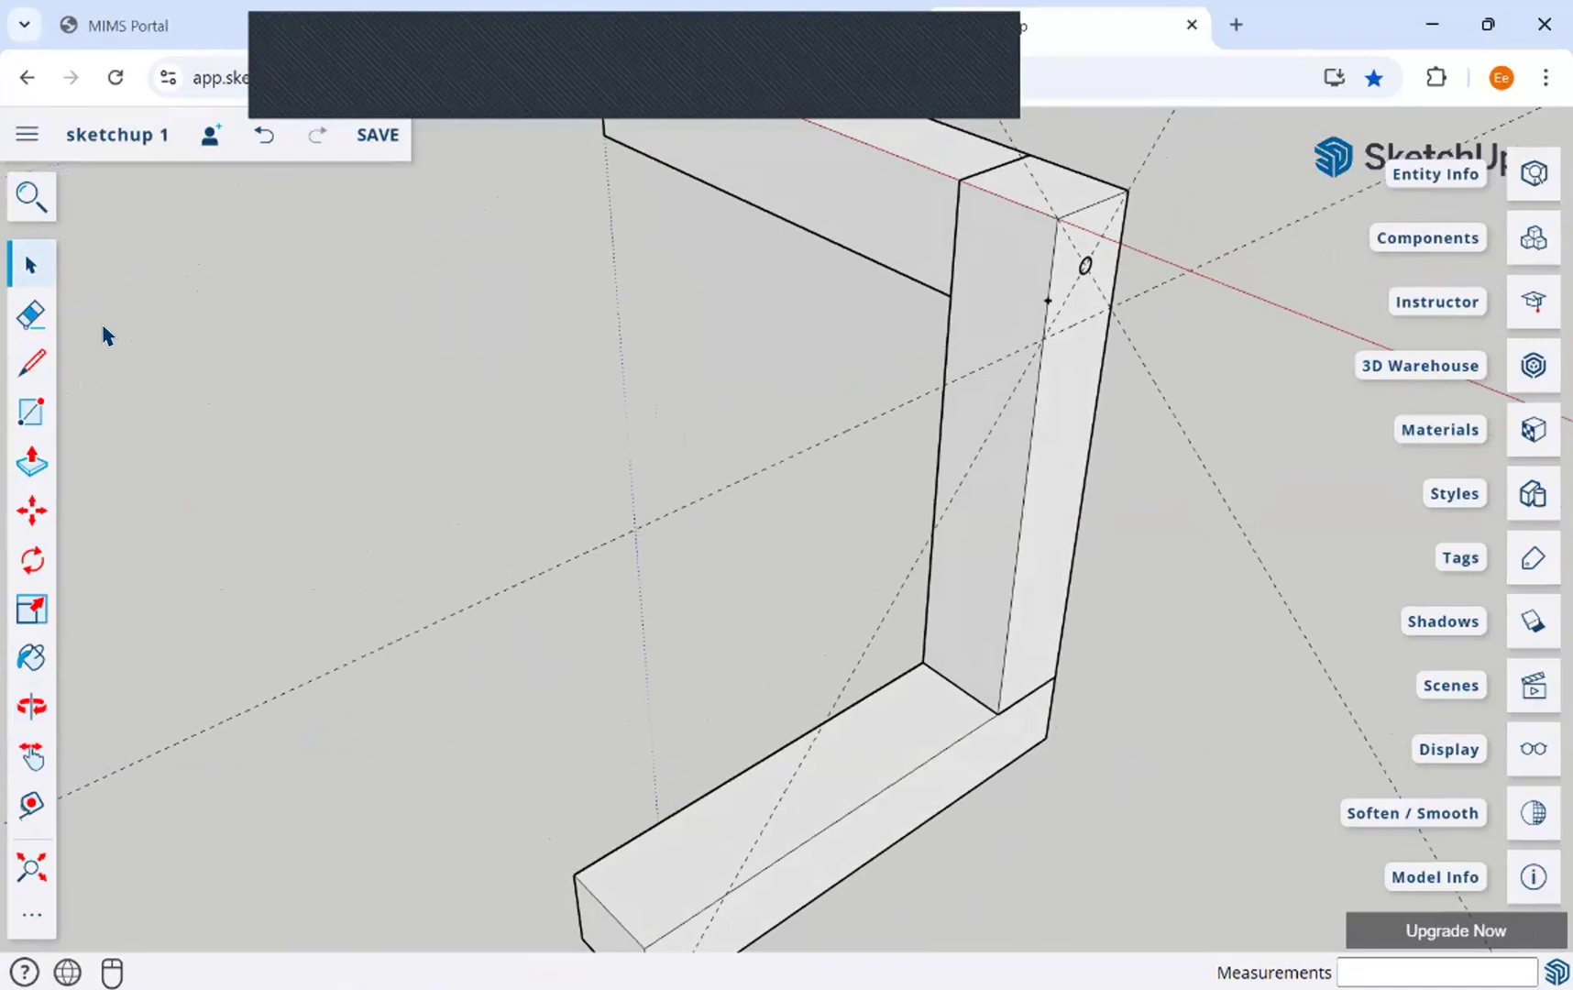
left_click(27, 267)
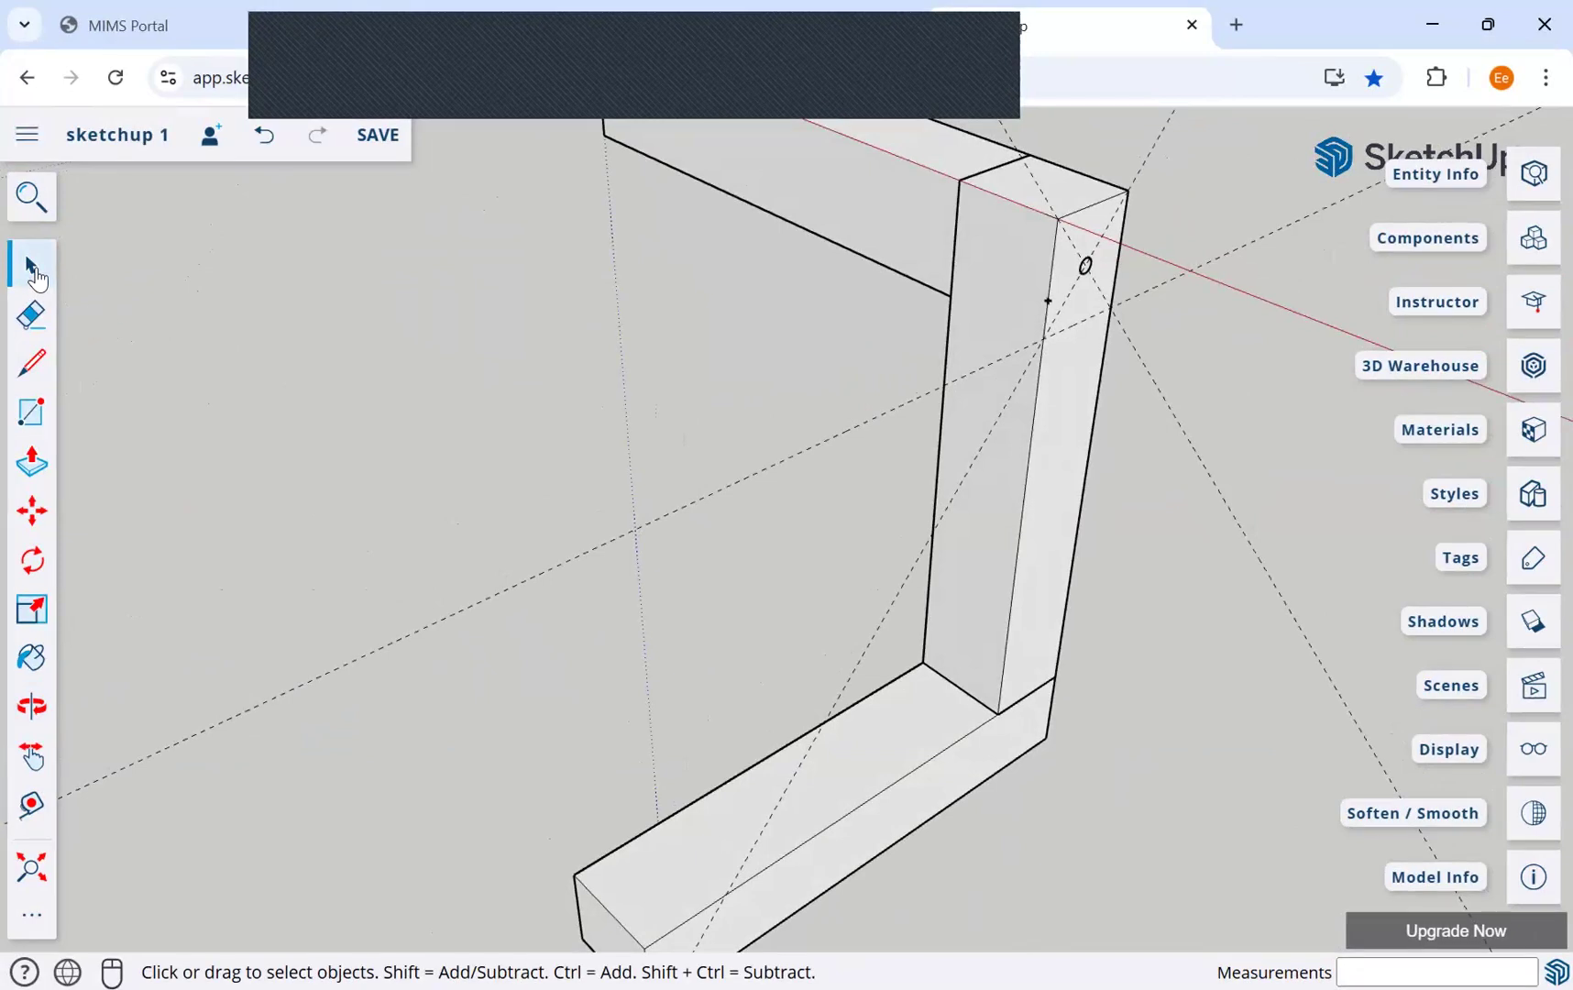
double_click(1036, 438)
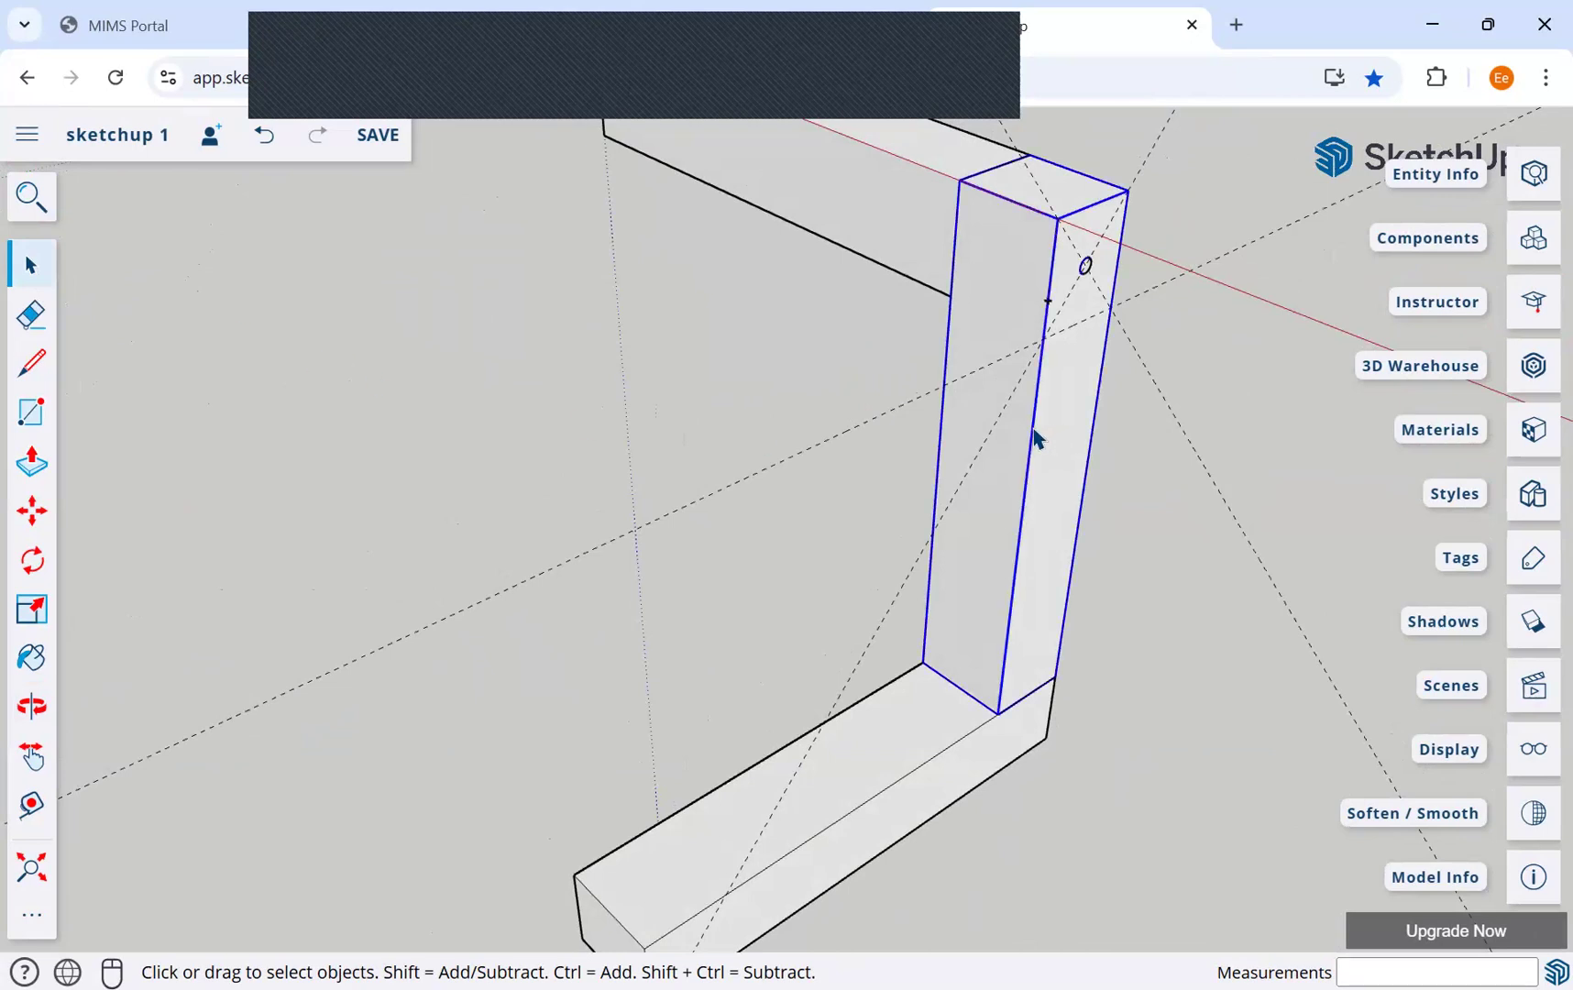
double_click(878, 774, "shift")
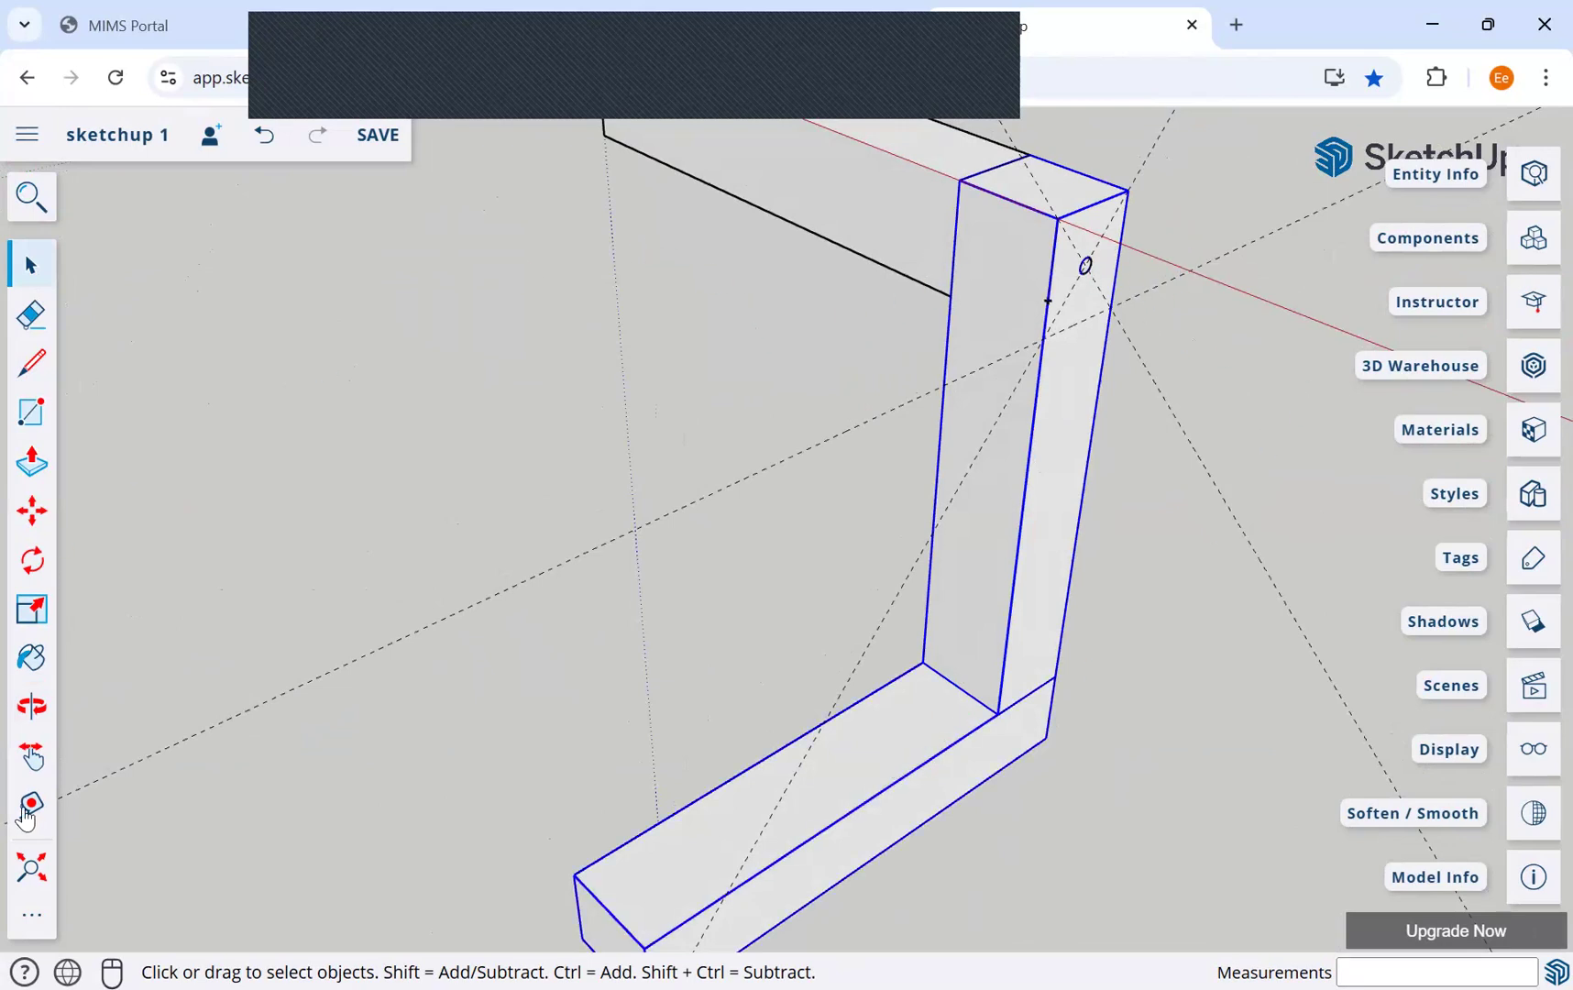
left_click(35, 880)
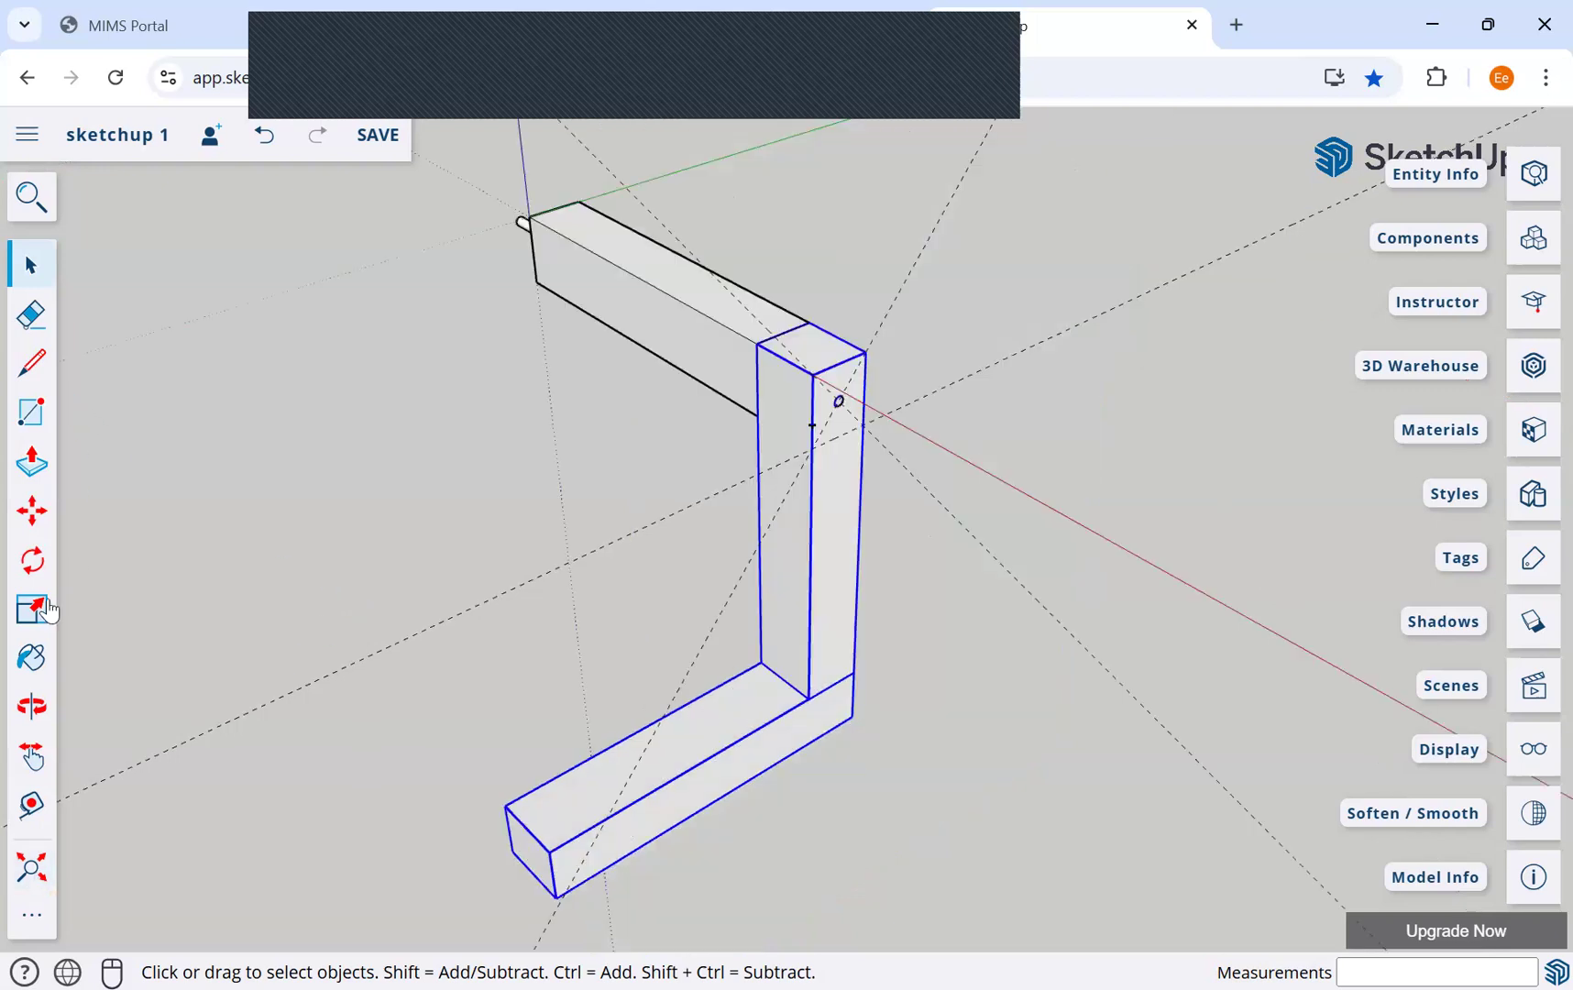
left_click(33, 556)
left_click(33, 517)
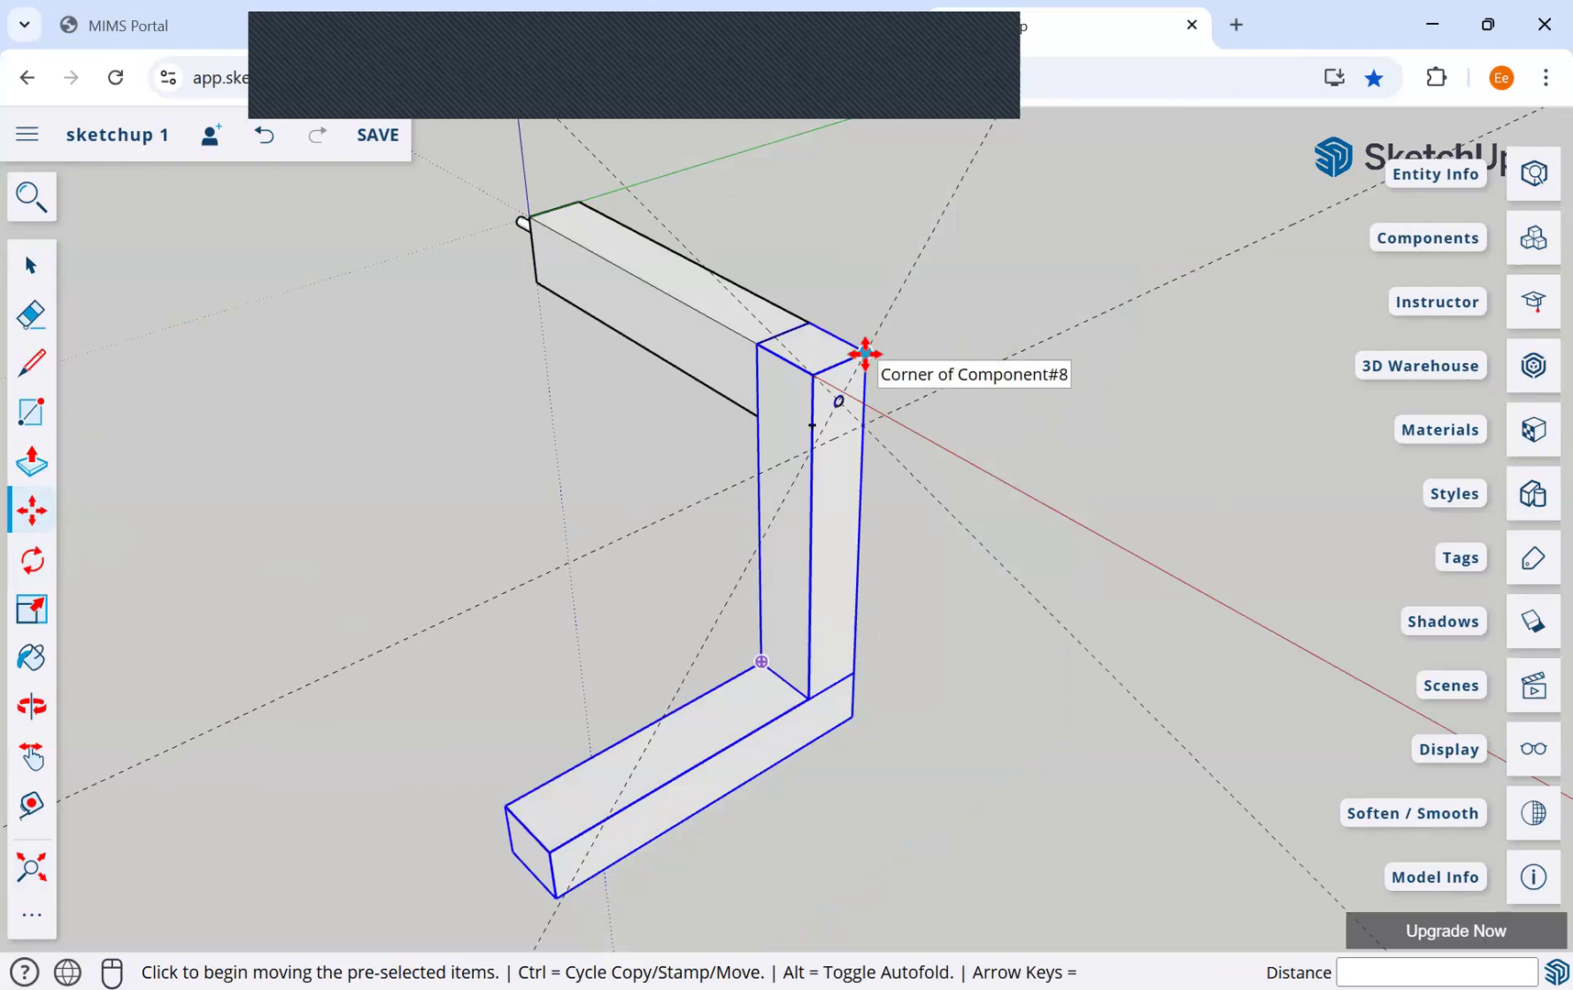
left_click(866, 354)
key("ctrl")
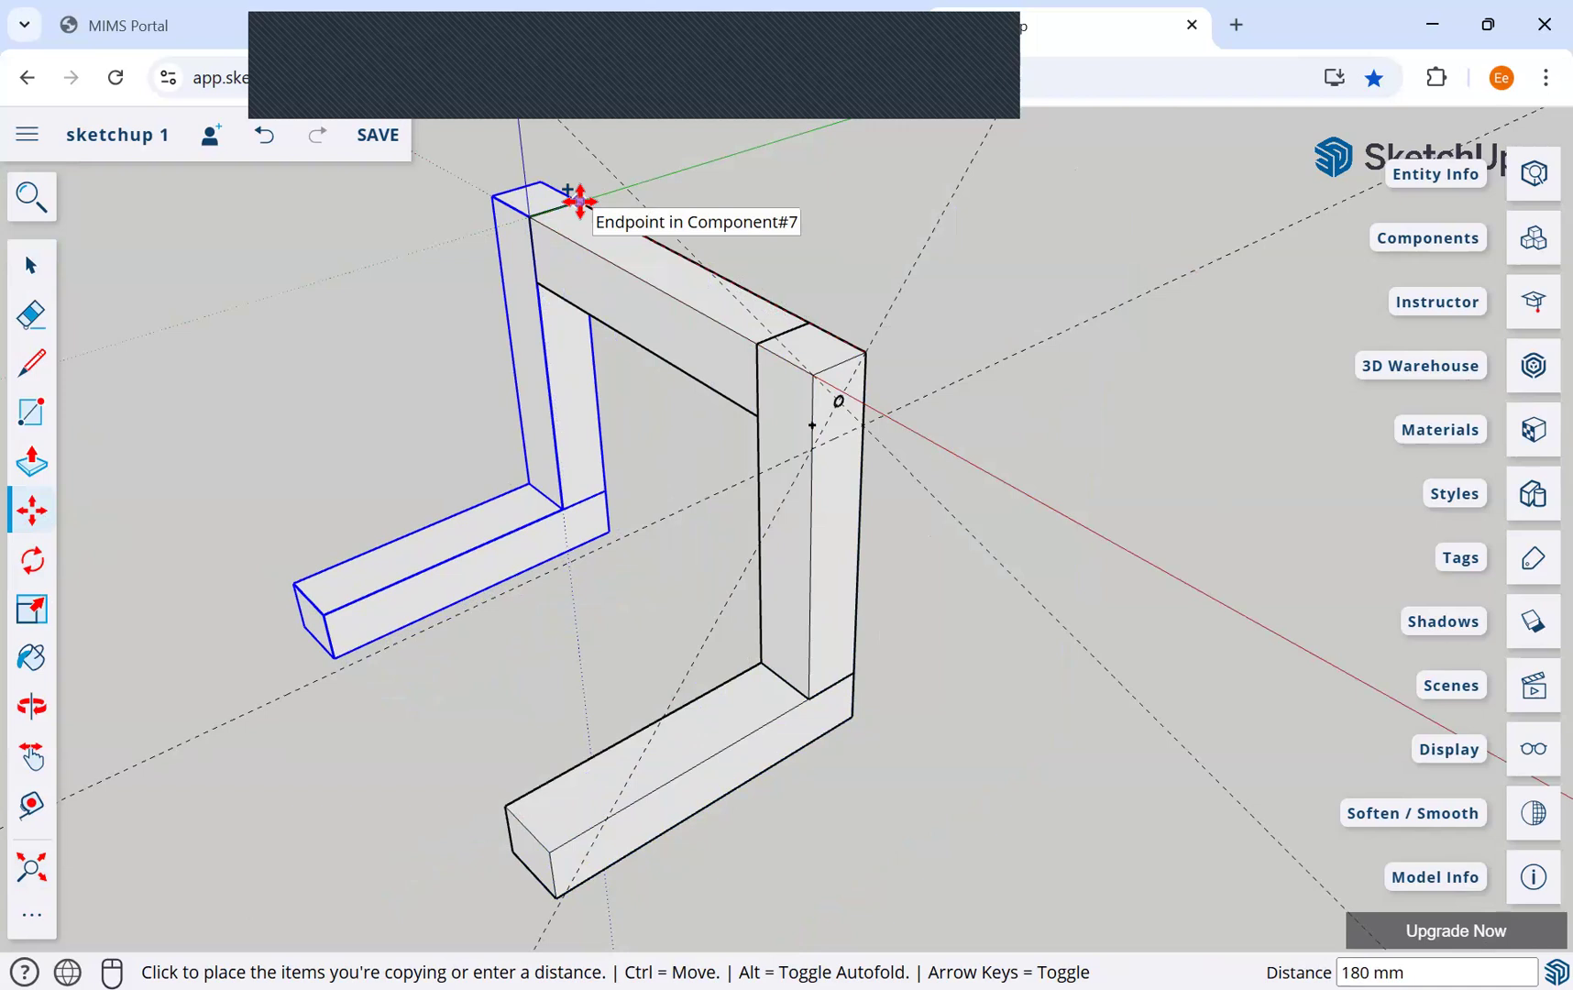
left_click(1266, 371)
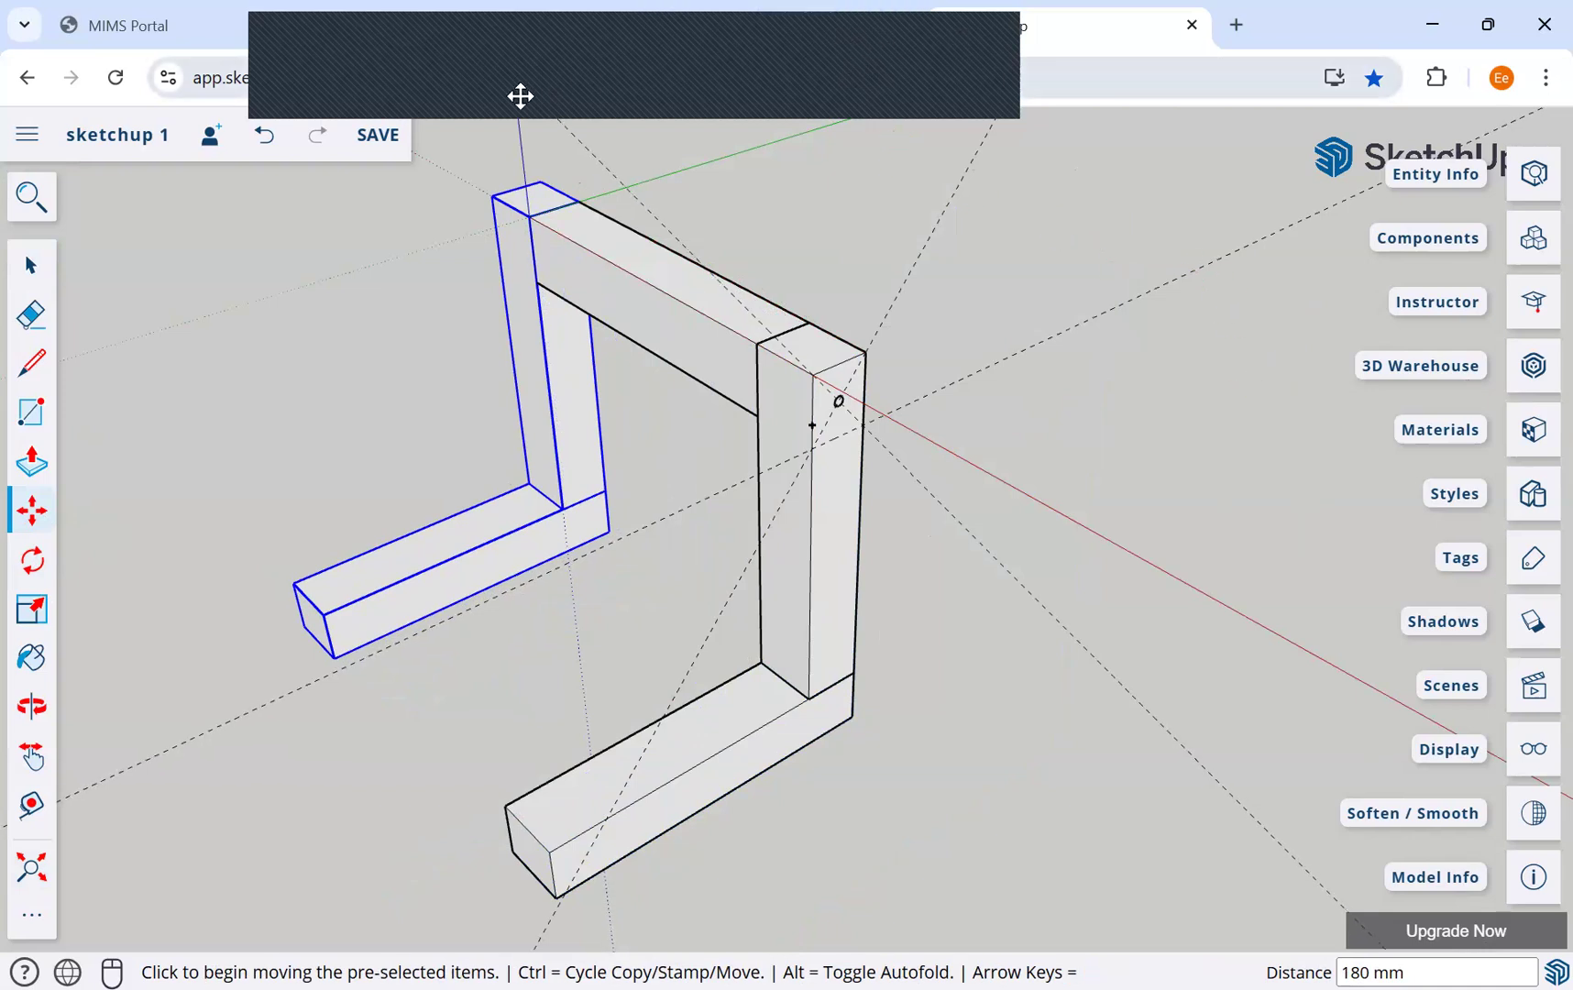
left_click(972, 53)
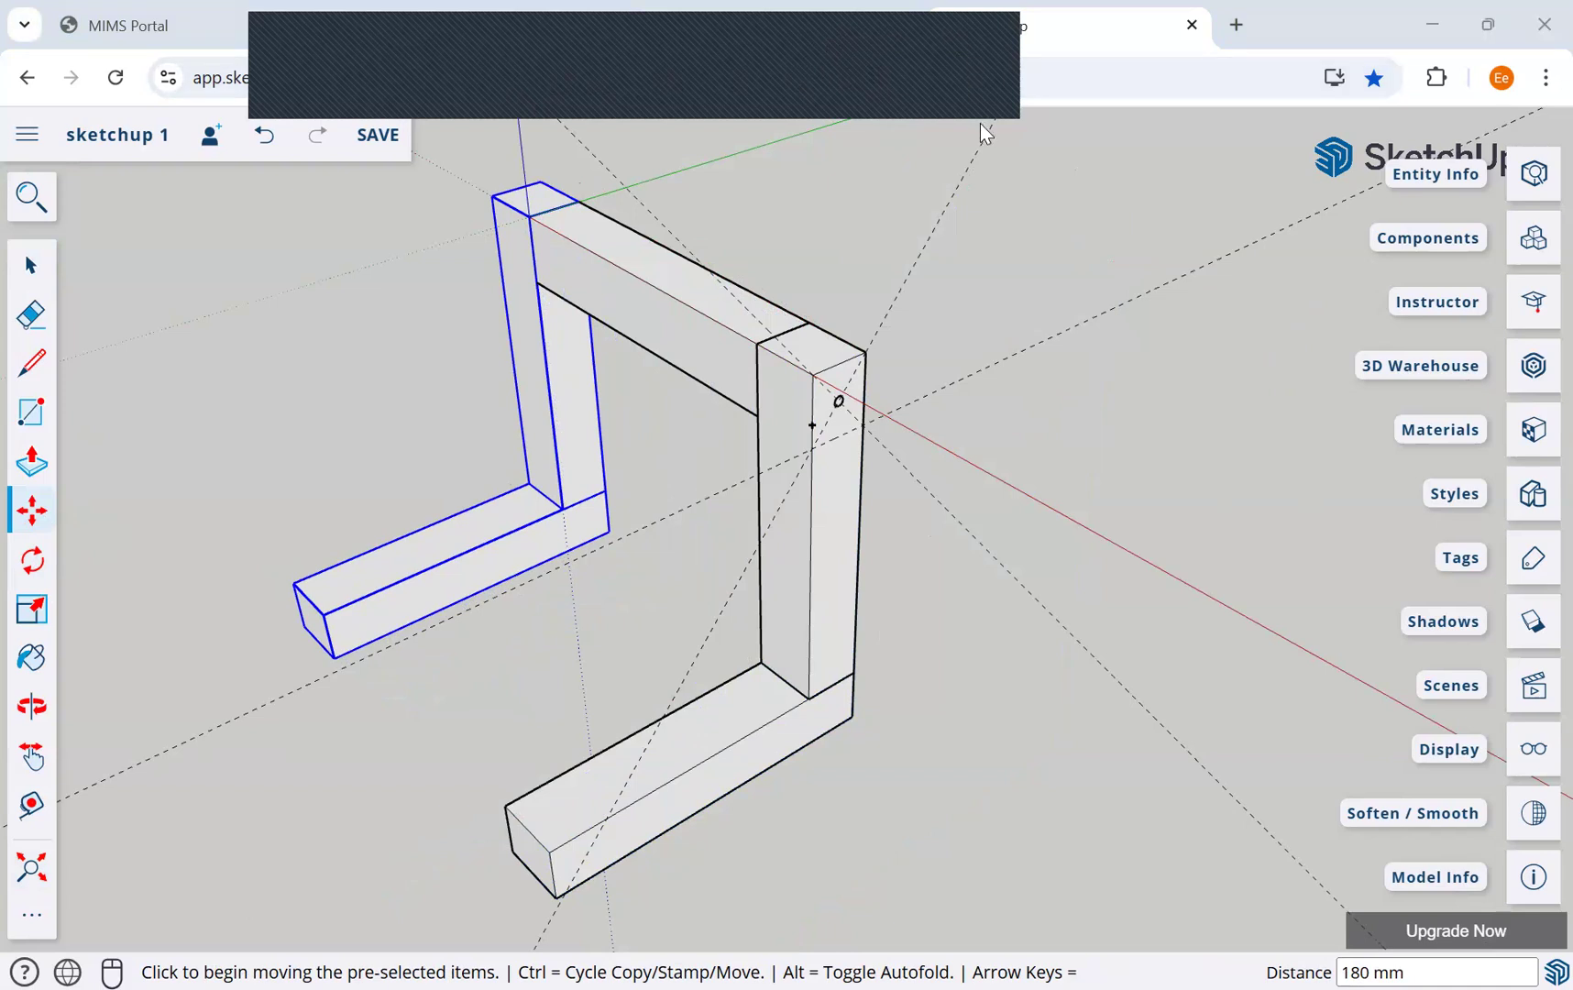